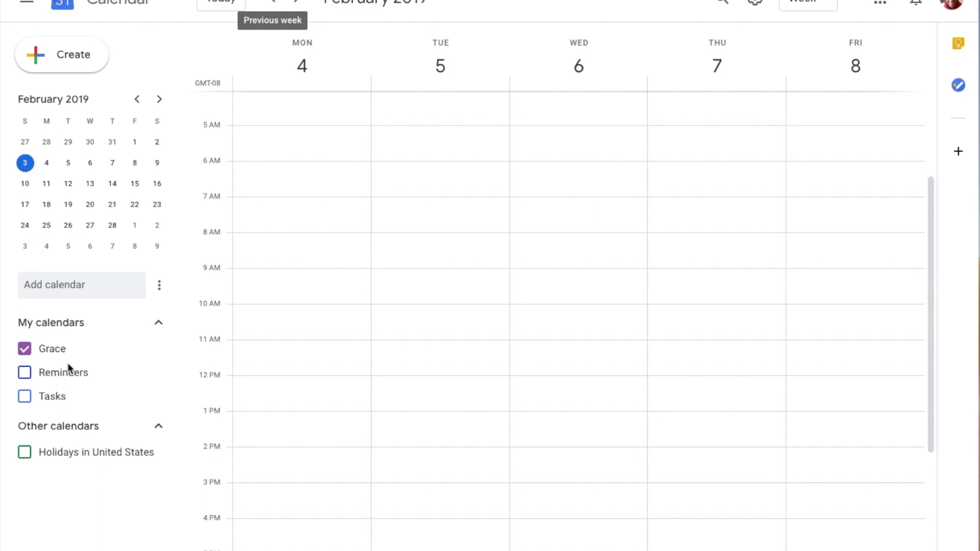
- Create a new calendar named "Work"
left_click(159, 287)
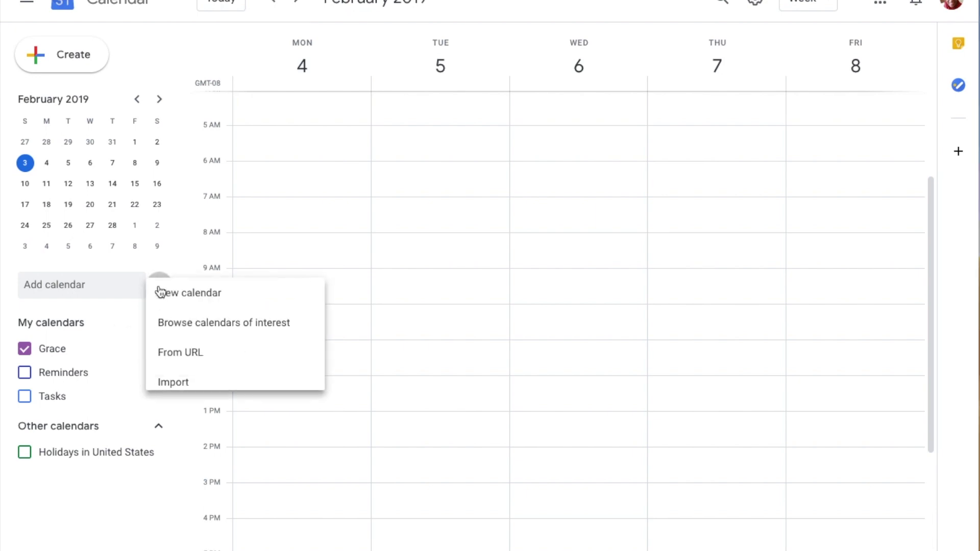
left_click(178, 299)
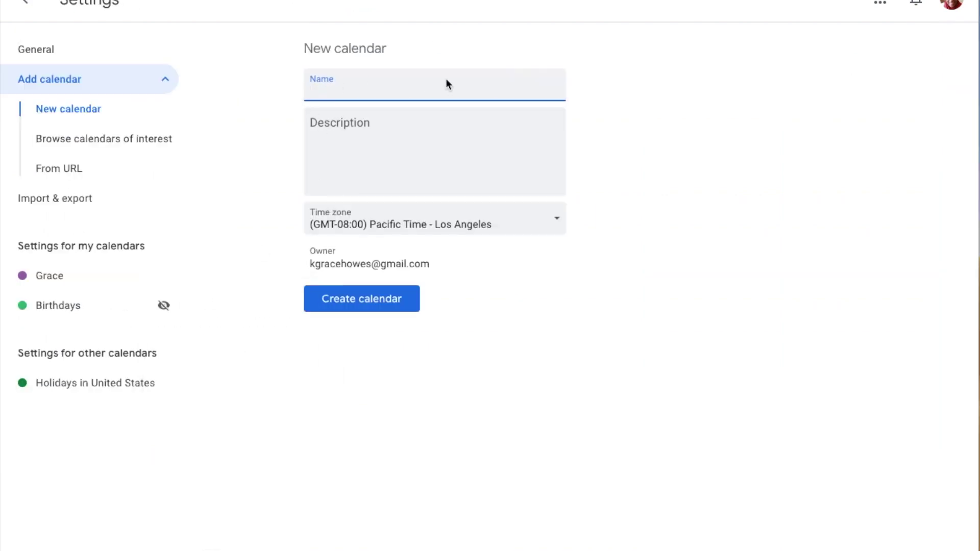
type("Work")
left_click(355, 305)
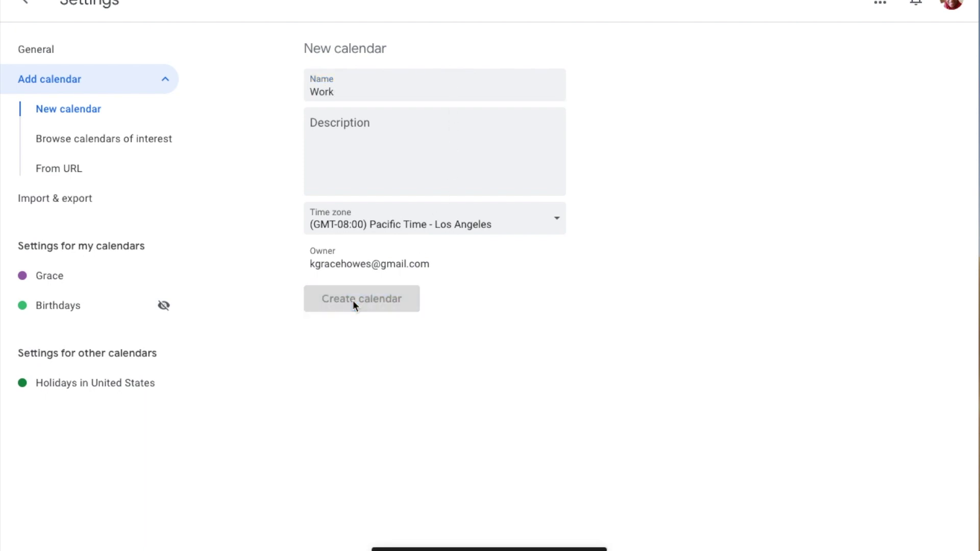
- Create another new calendar named "Personal"
left_click(333, 89)
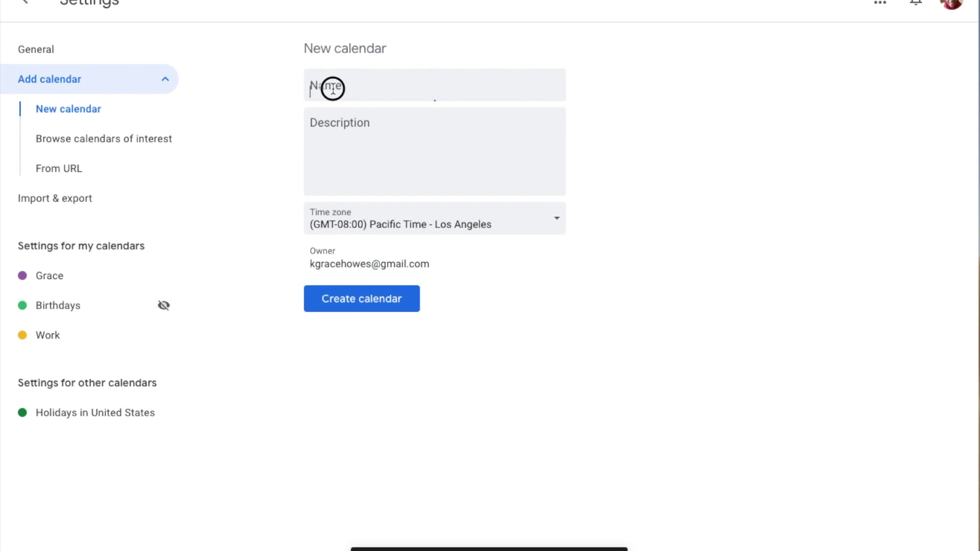
type("P")
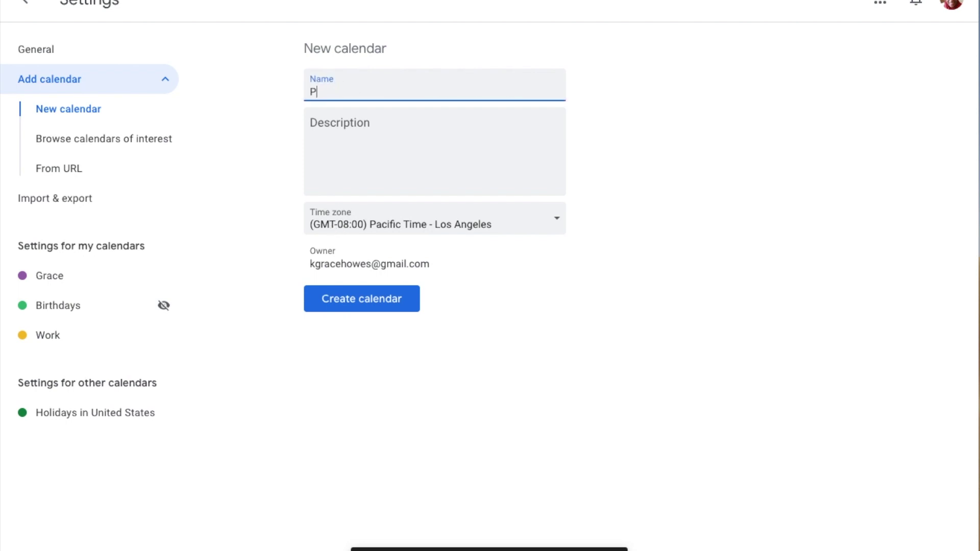
type("ersonal")
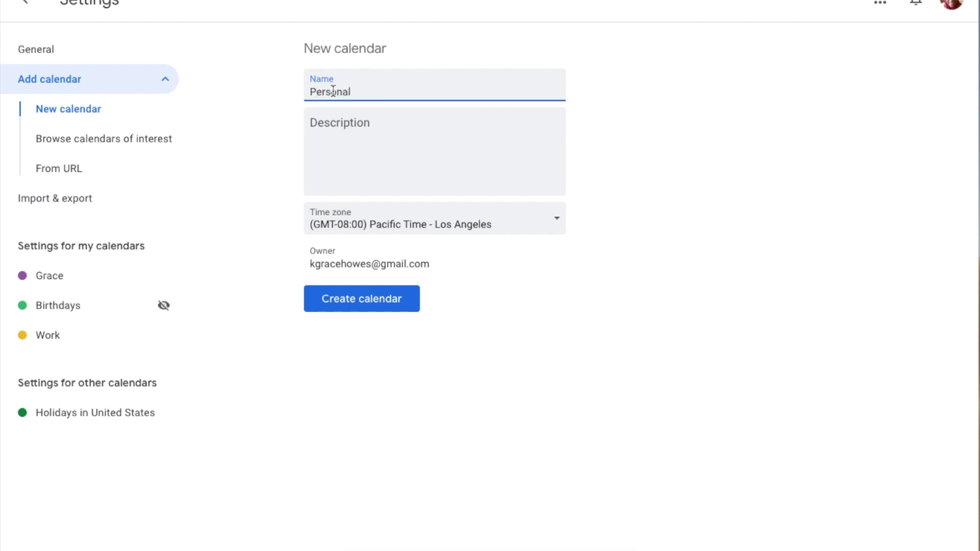
left_click(384, 304)
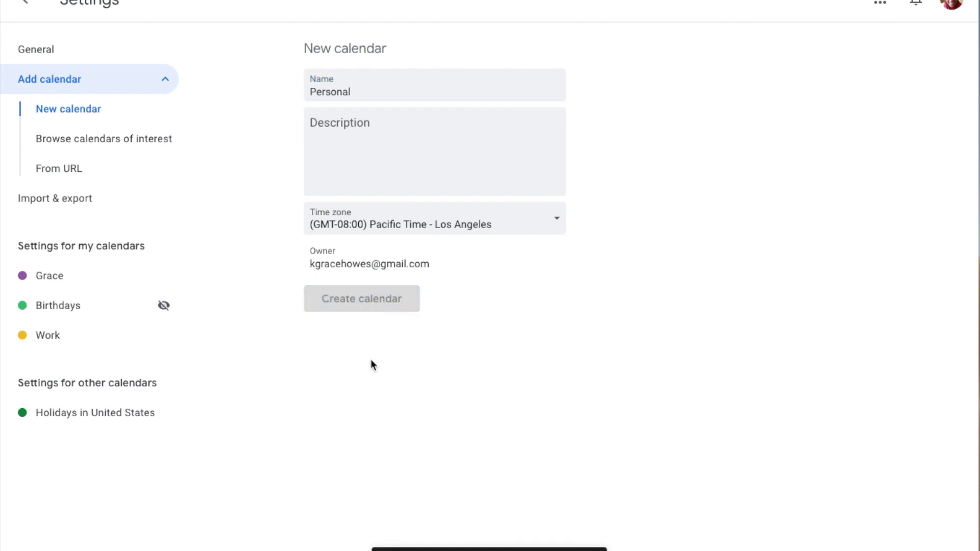
- Create a third new calendar named "FREE" in capital letters
left_click(319, 84)
type("Fr")
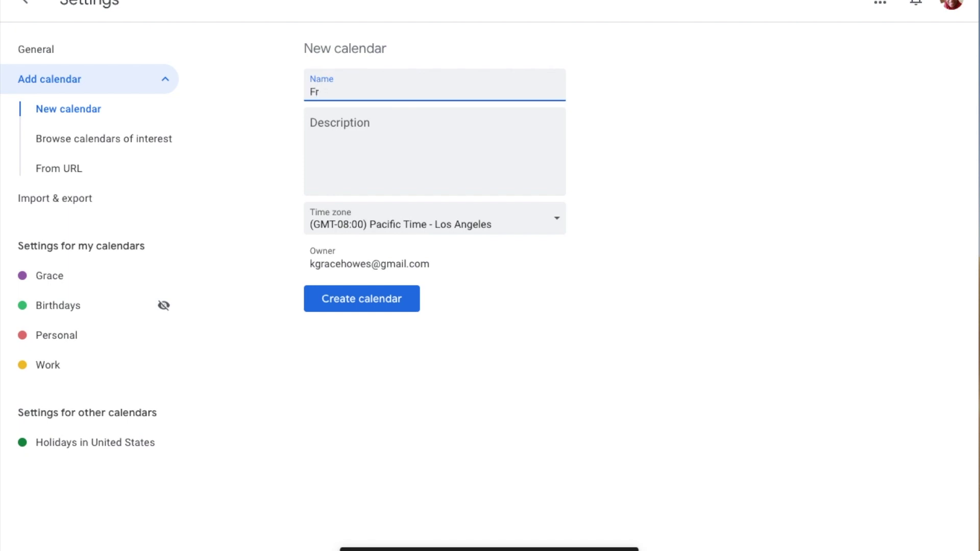
key("BackSpace")
type("REE")
left_click(333, 302)
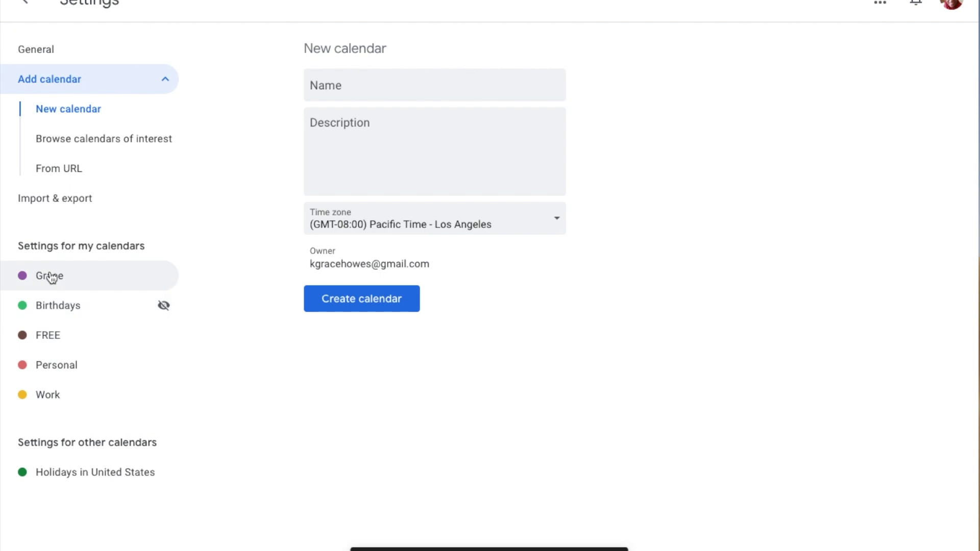
left_click(163, 307)
left_click(164, 307)
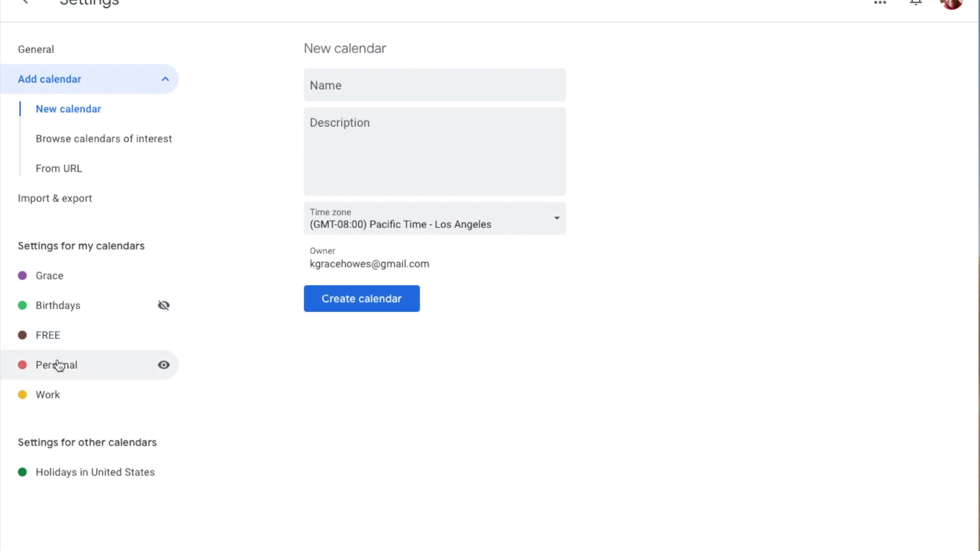
- Return to the week view and colour the Personal calendar yellow, the Work calendar dark pink and the FREE calendar blue
left_click(25, 4)
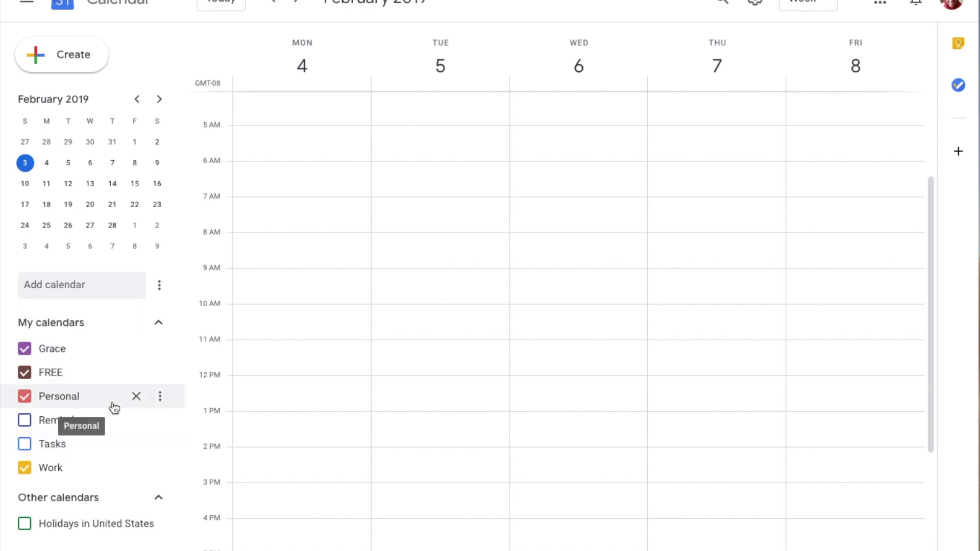
left_click(162, 400)
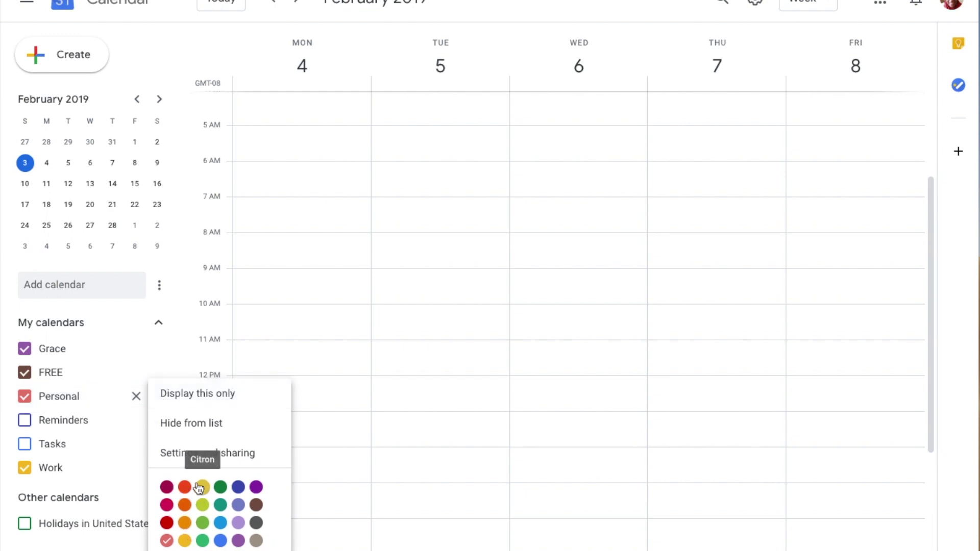
left_click(185, 541)
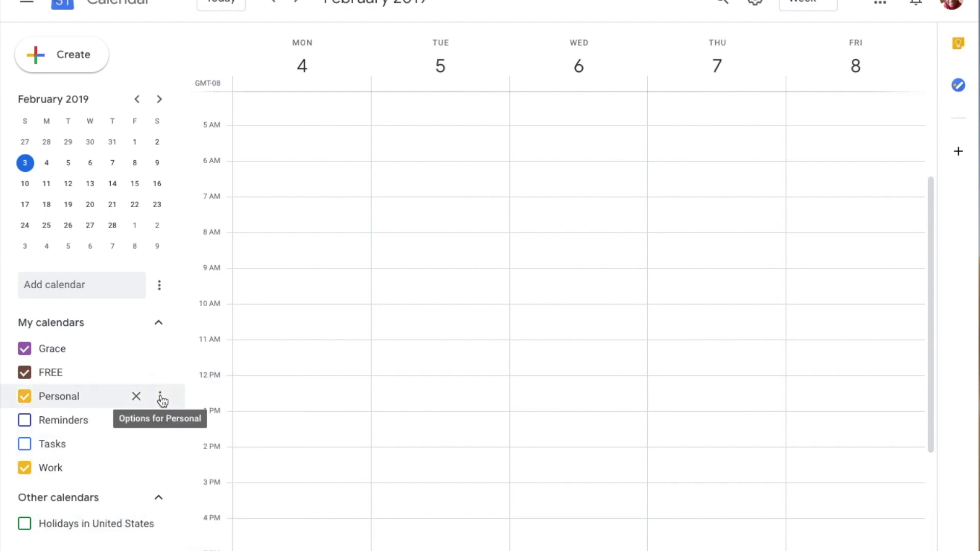
left_click(160, 467)
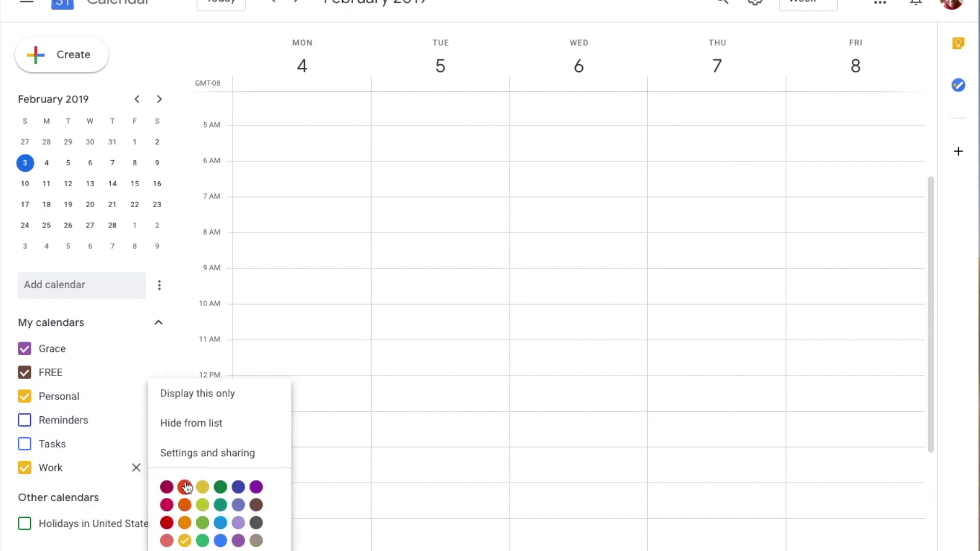
left_click(167, 505)
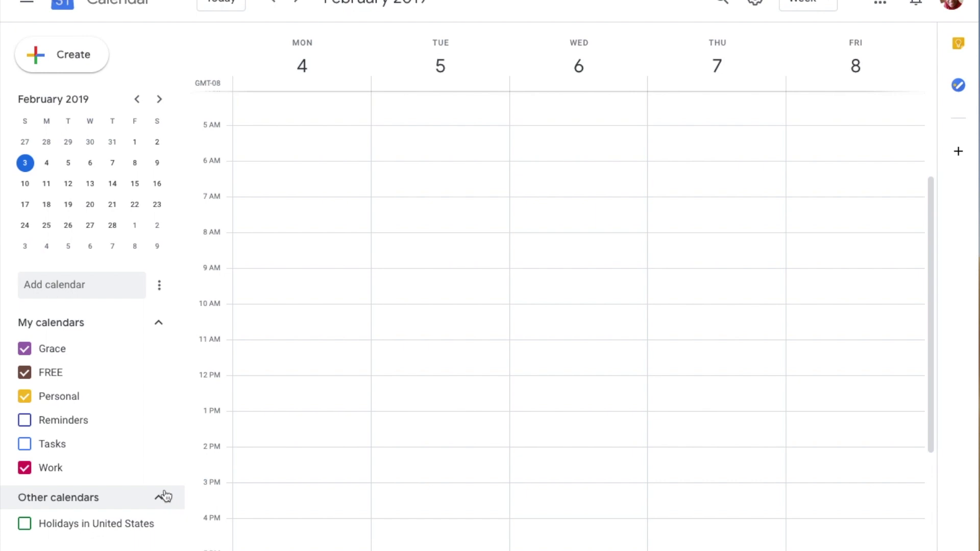
left_click(160, 373)
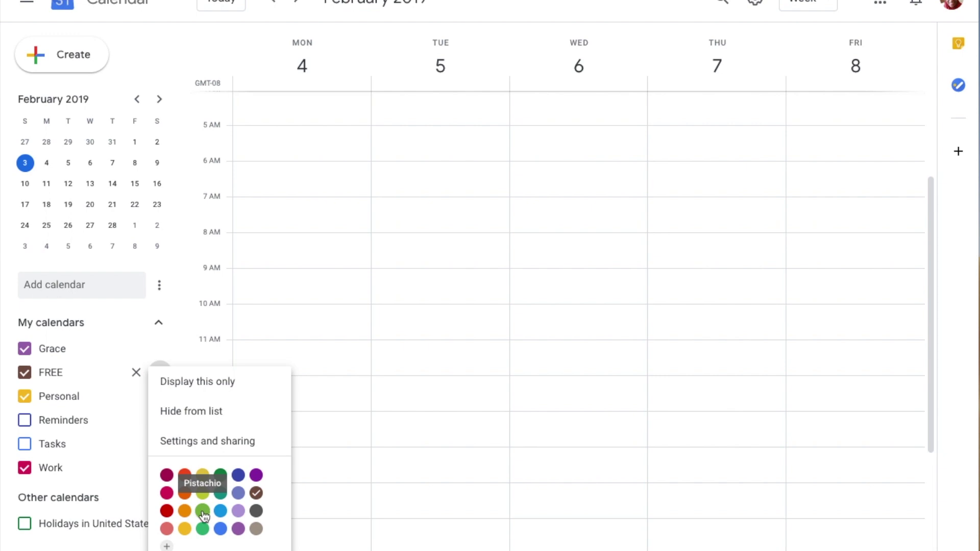
left_click(220, 530)
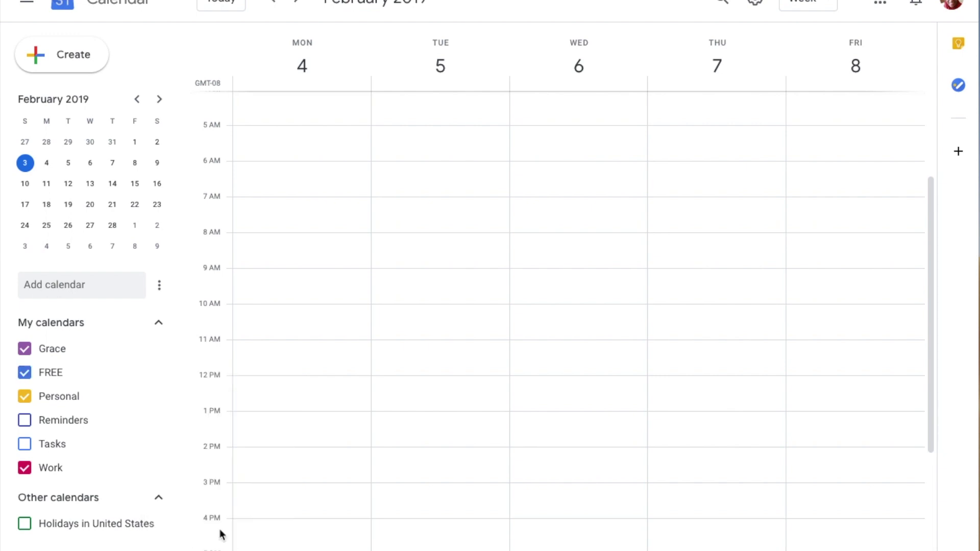
- Create a new calendar named "Outside Meetings"
left_click(160, 286)
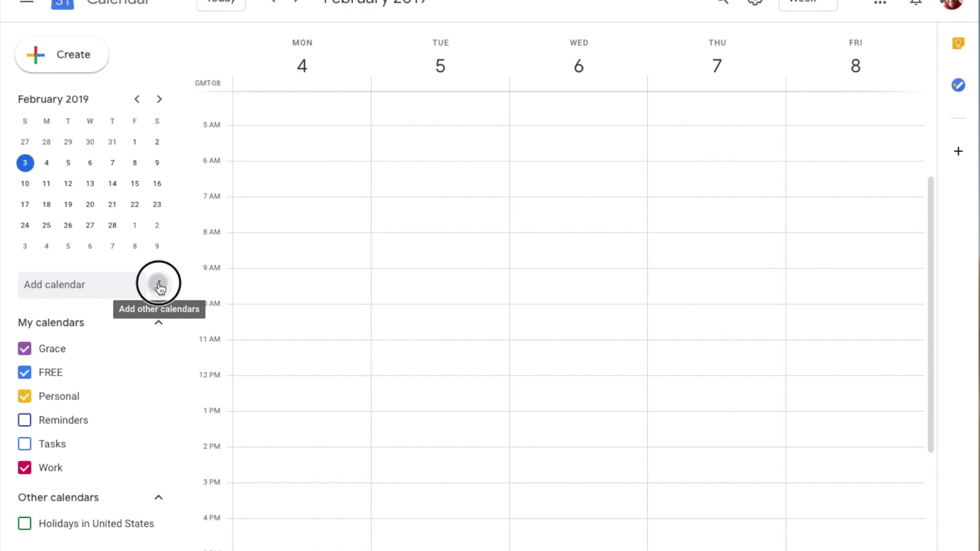
left_click(182, 297)
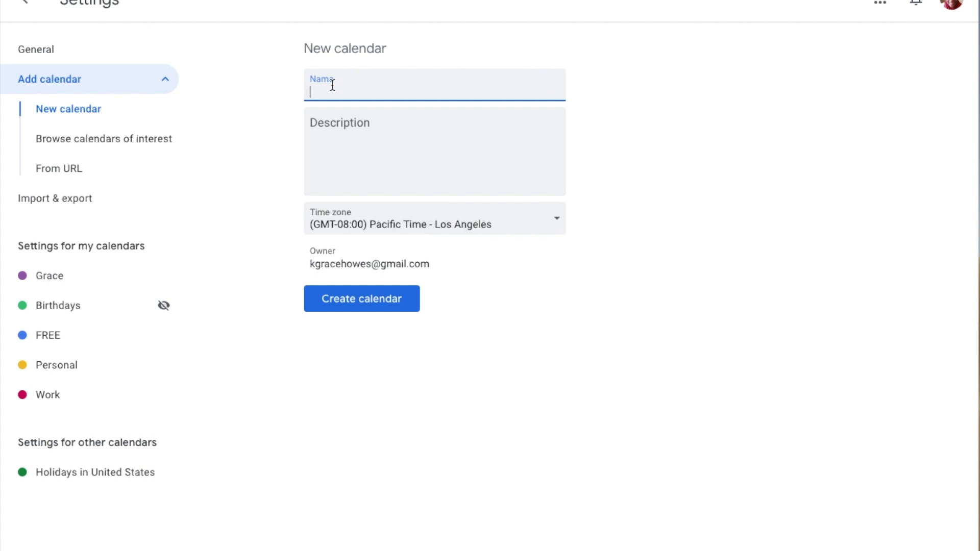
type("Outside Meetings")
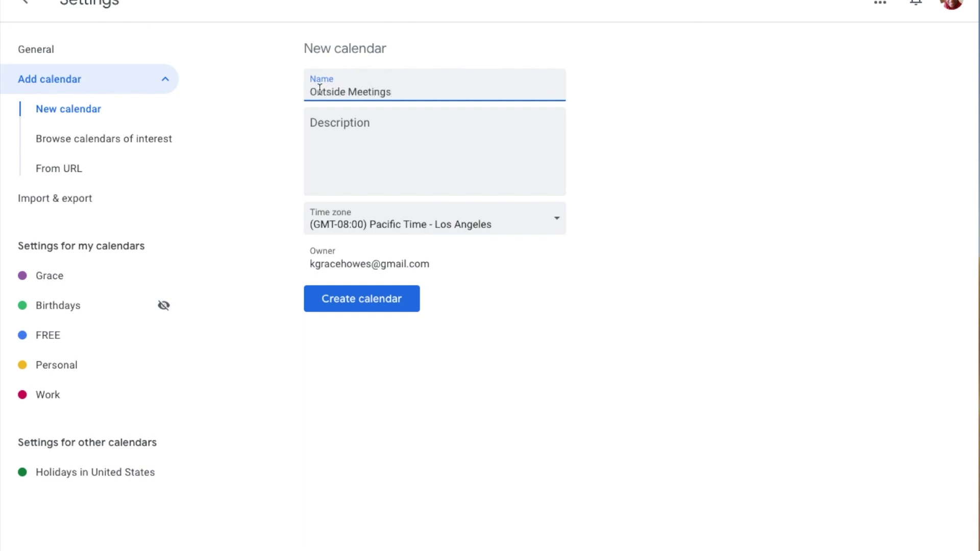
left_click(358, 301)
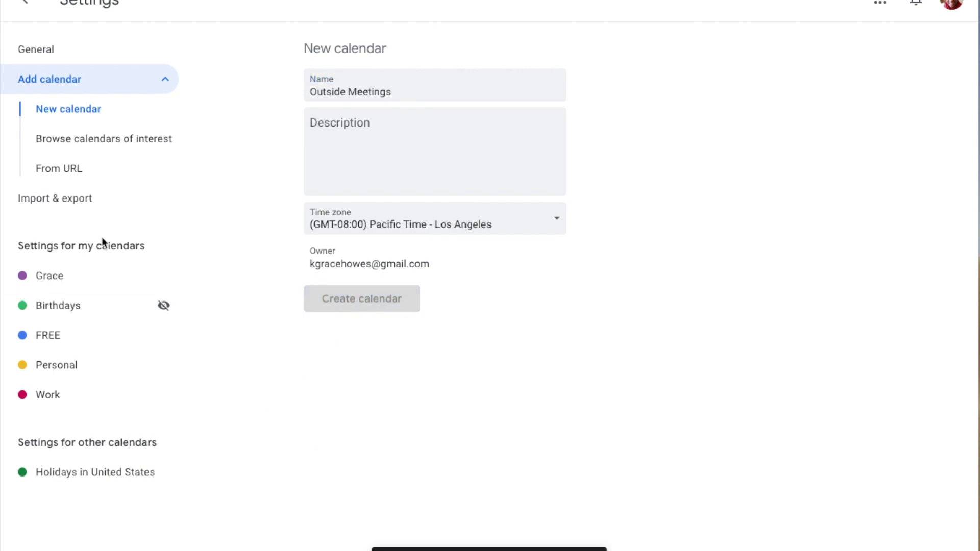
- Return to the week view and set the Outside Meetings calendar's colour to light green
left_click(23, 4)
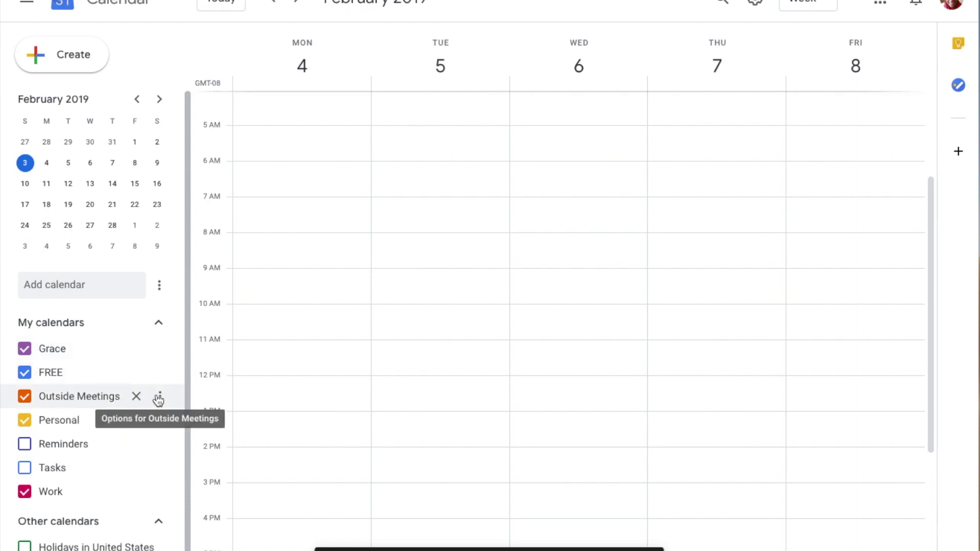
left_click(160, 397)
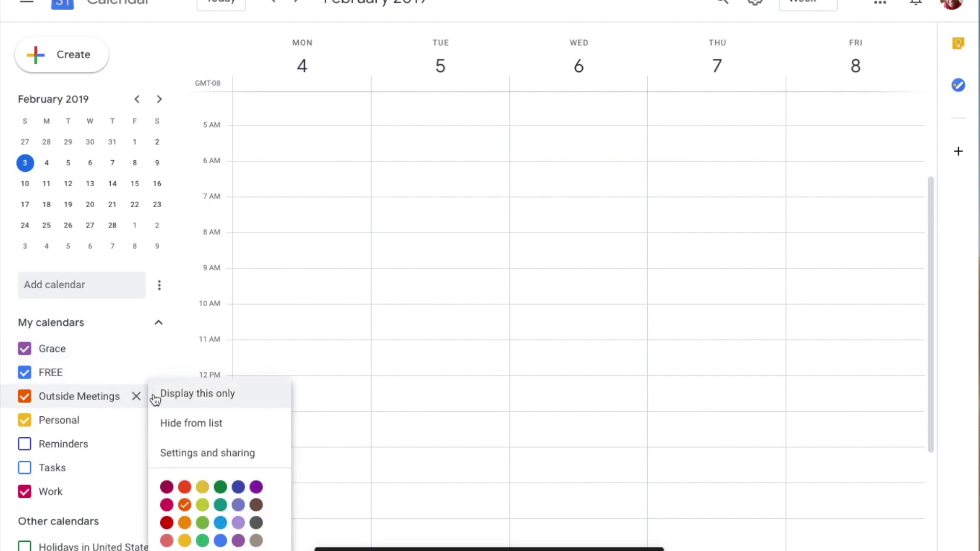
left_click(202, 541)
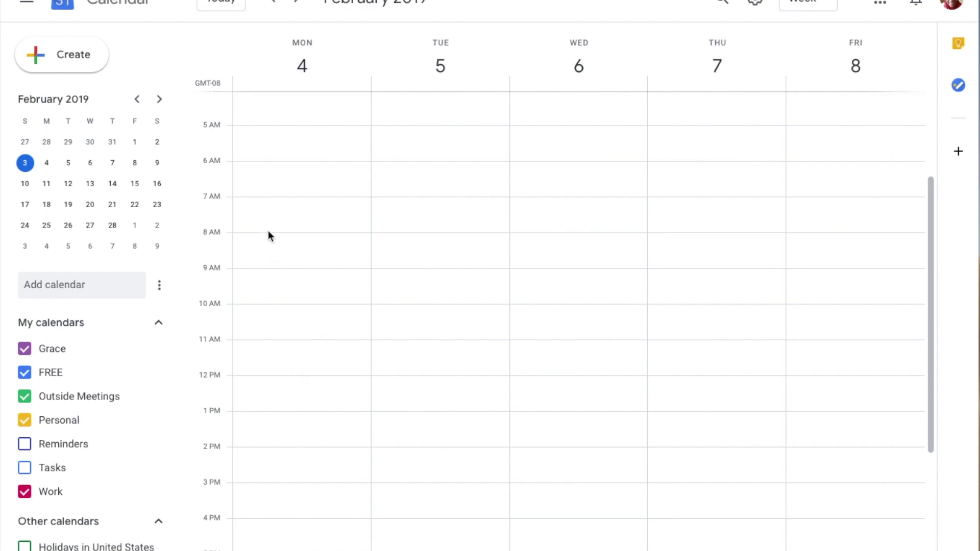
- Create a "Morning Routine" event on Monday, February 4, 2019, from 7:00am to 7:15am in the Personal calendar and save it
left_click(260, 201)
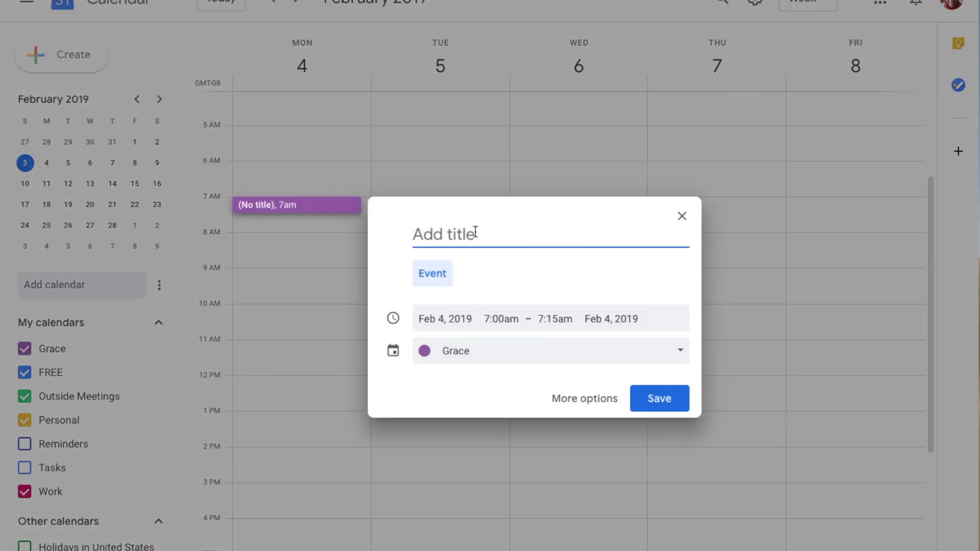
type("Mor")
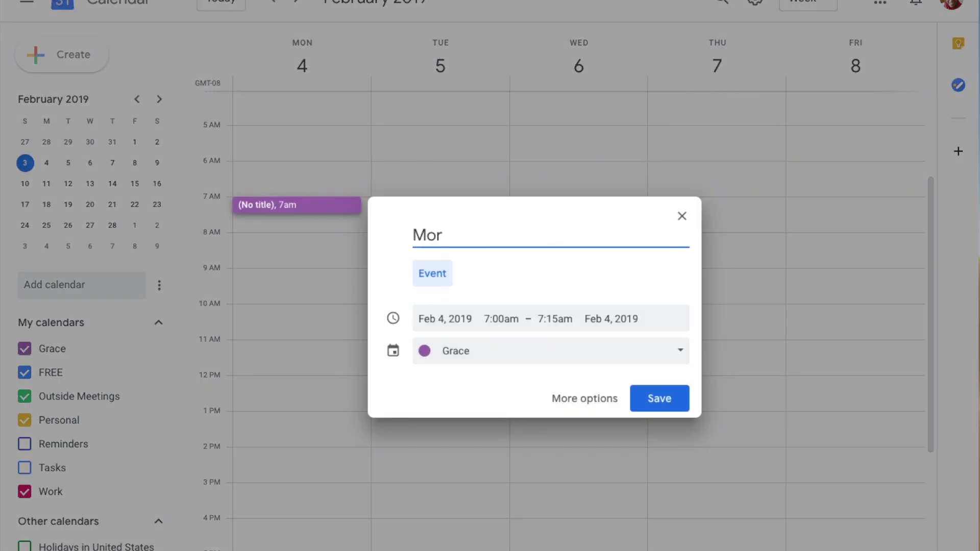
type("ning Routine")
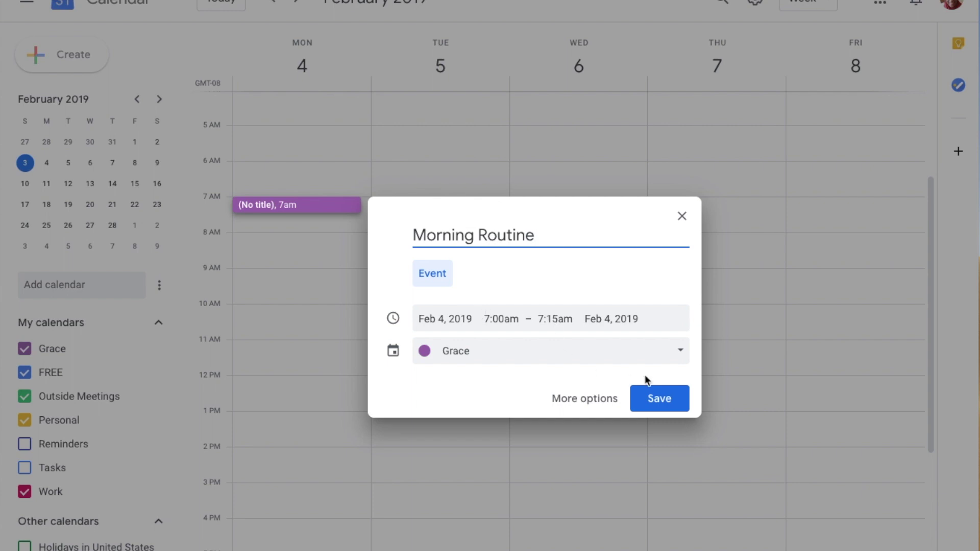
left_click(680, 351)
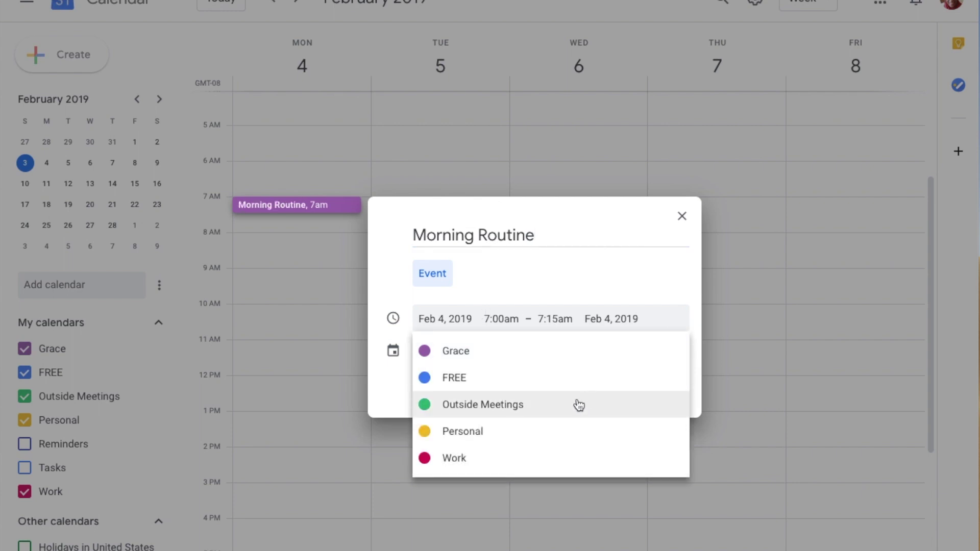
left_click(530, 432)
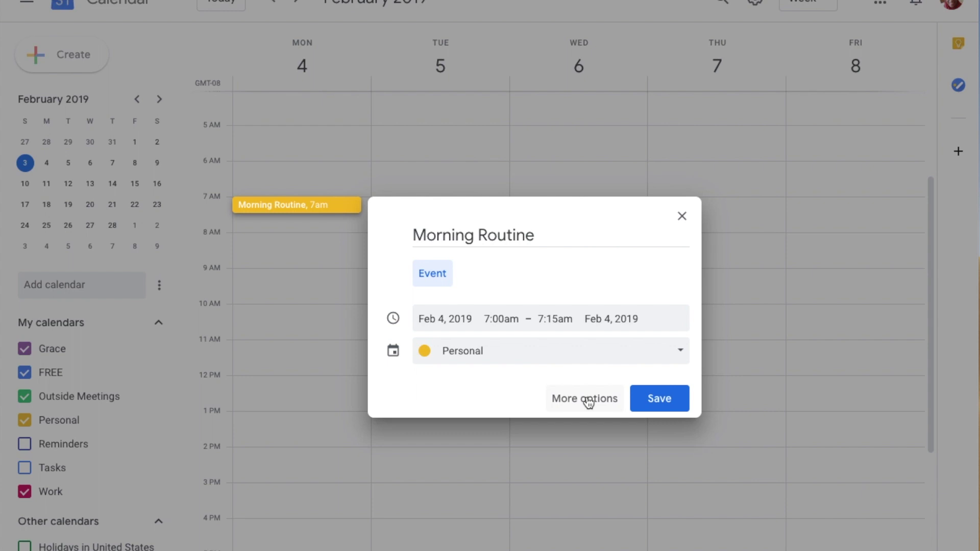
left_click(674, 400)
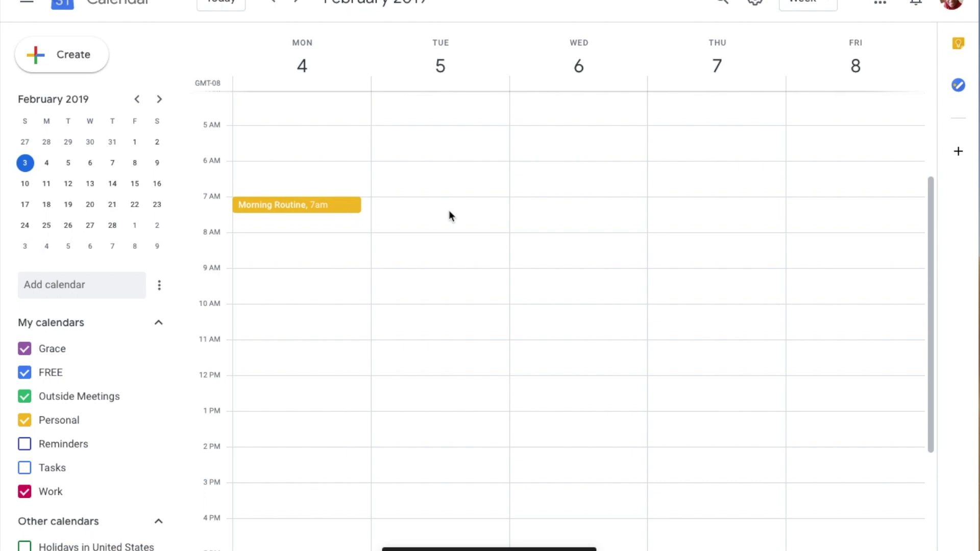
- Edit the Morning Routine event to repeat every weekday (Monday to Friday)
left_click(344, 210)
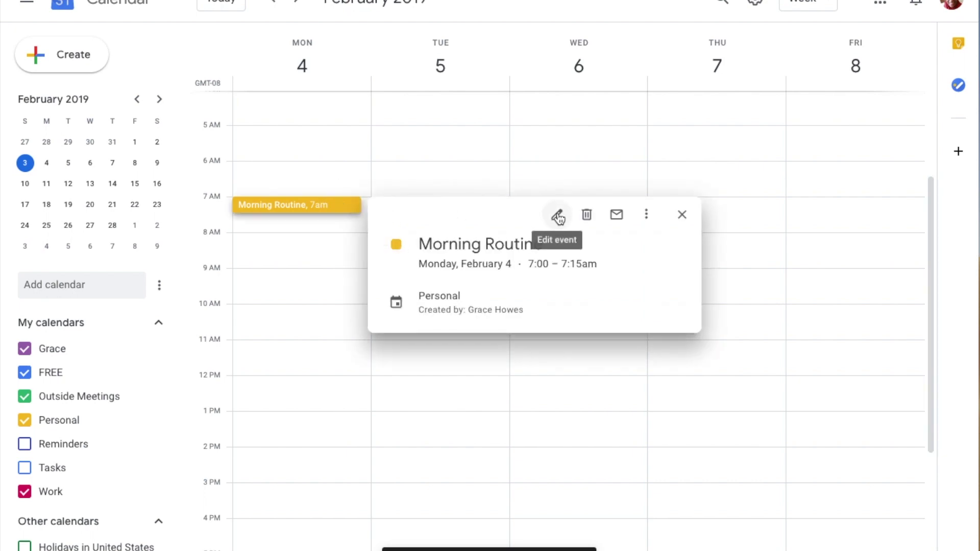
left_click(558, 216)
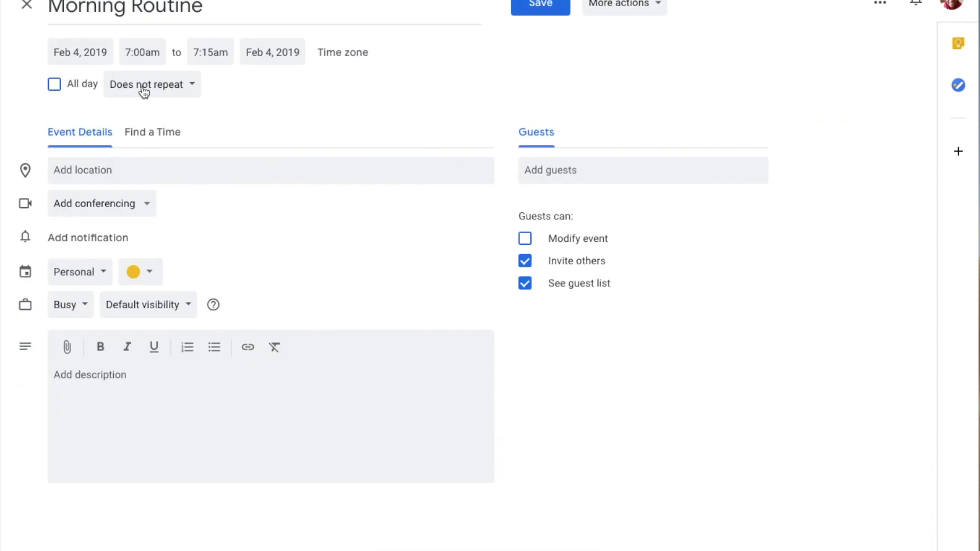
left_click(143, 89)
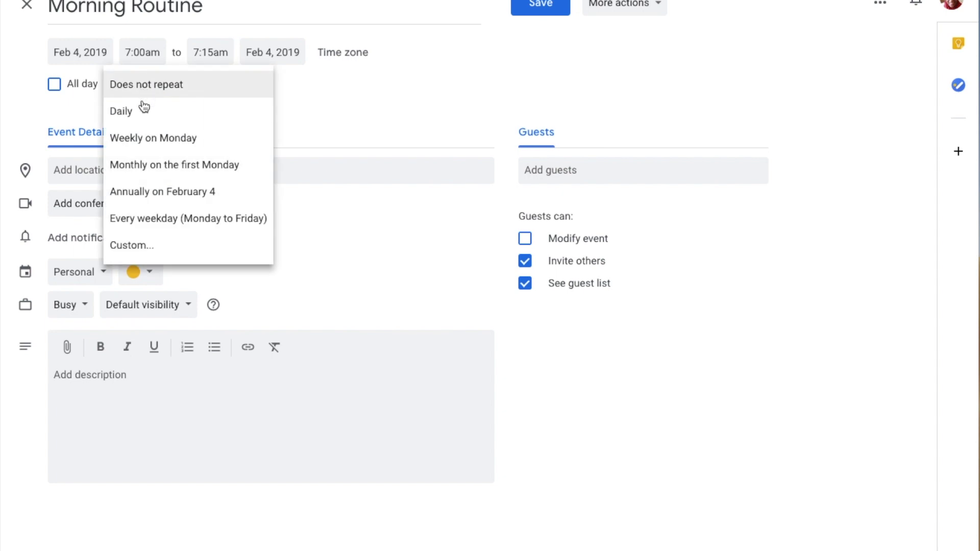
left_click(149, 221)
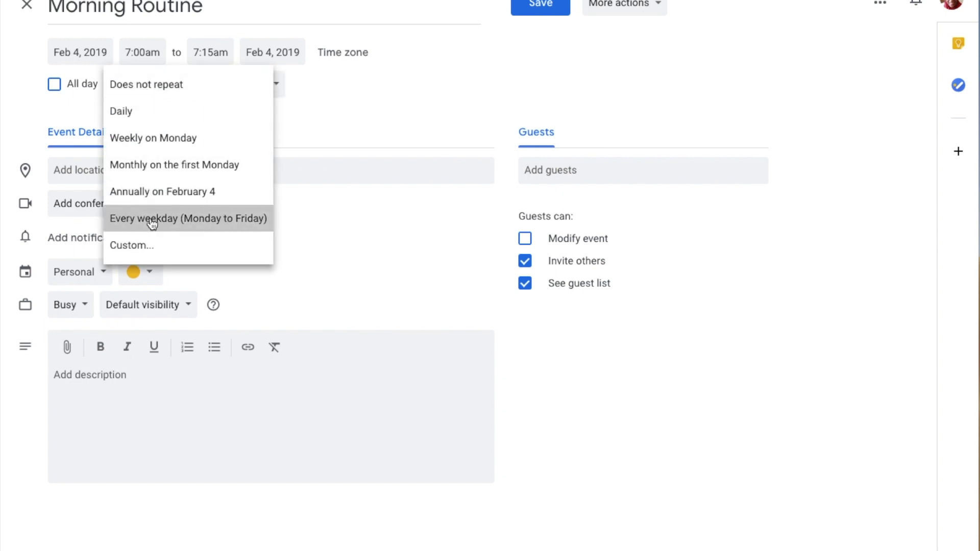
- Set the Morning Routine event's end time to 8:00am, add the description "Morning pages" and save it
left_click(204, 51)
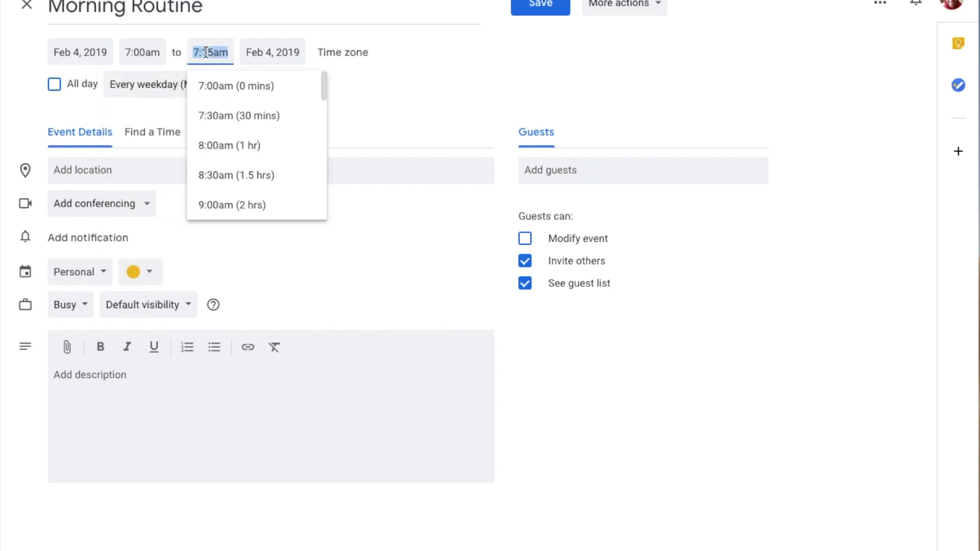
left_click(219, 148)
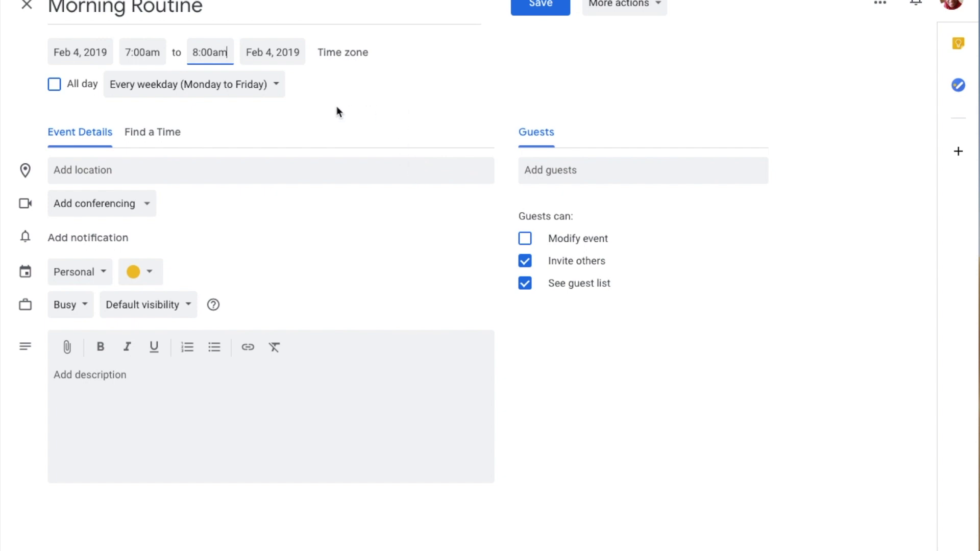
left_click(96, 372)
type("Moring a")
type("ages")
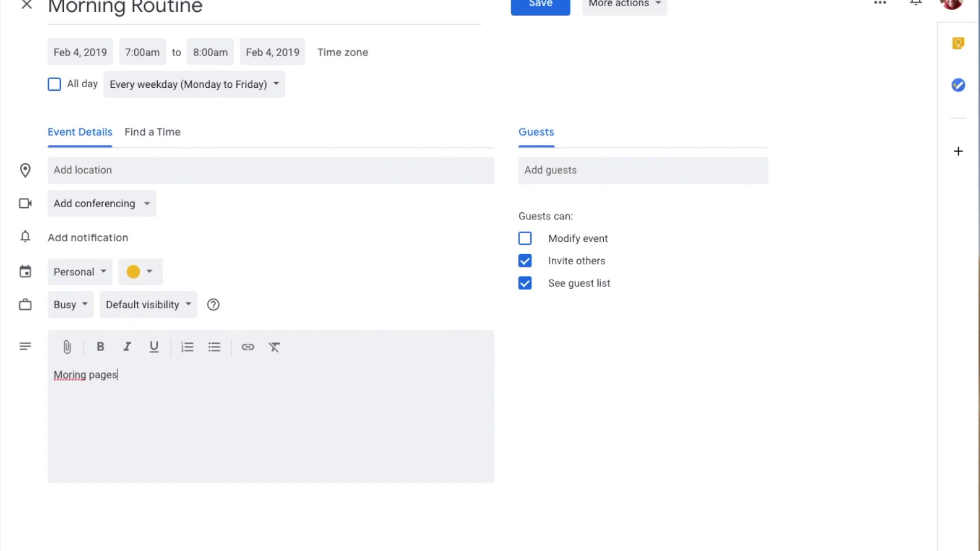
left_click(73, 375)
type("n")
left_click(544, 7)
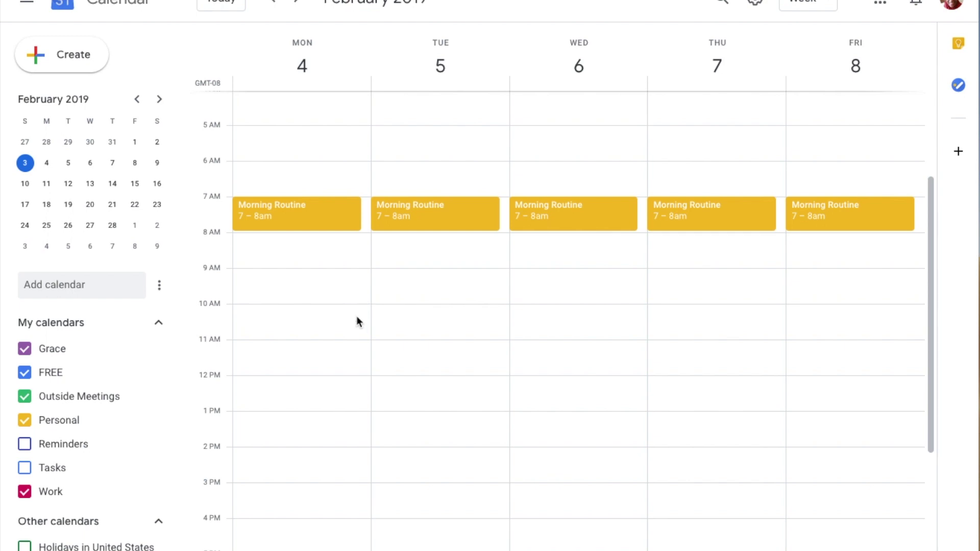
- Start an "Insta Story" event on Monday, February 4, 2019, from 8:30am to 8:45am in the Work calendar
left_click(274, 251)
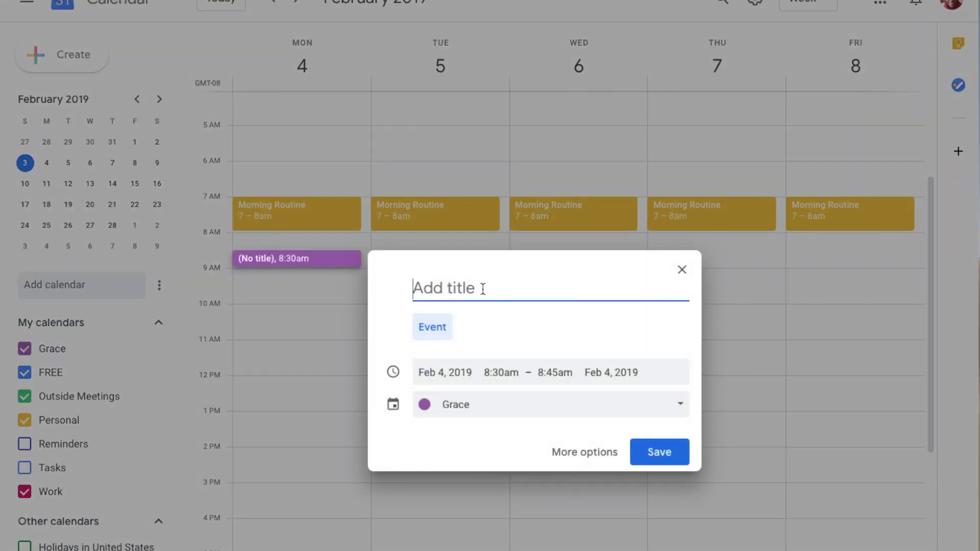
type("Insta")
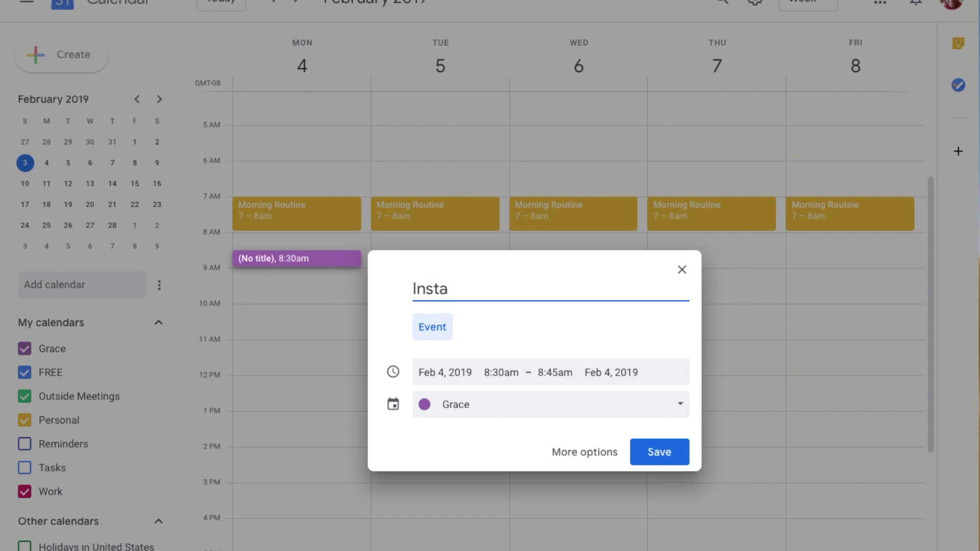
type(" Story")
left_click(679, 407)
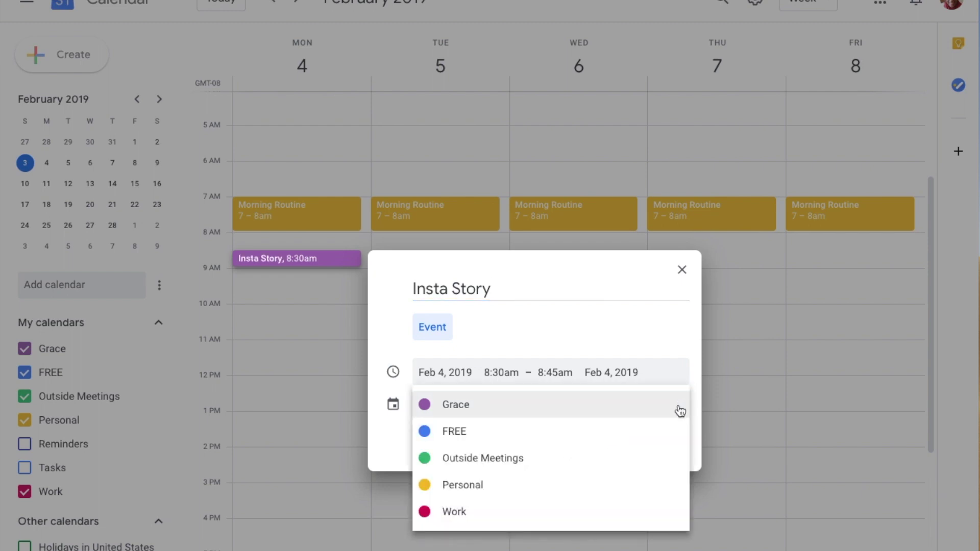
left_click(578, 513)
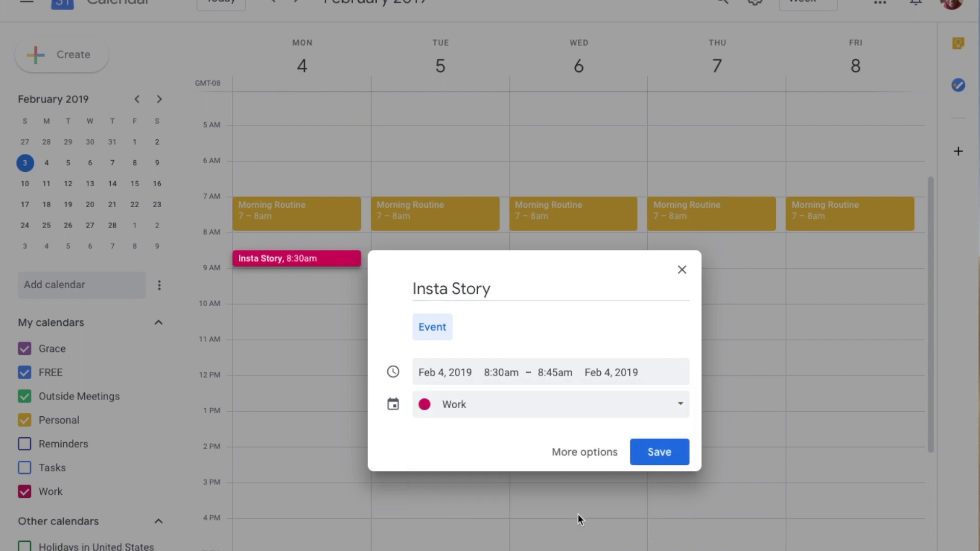
- Open the full details of the Insta Story event and set its colour to light red
left_click(583, 452)
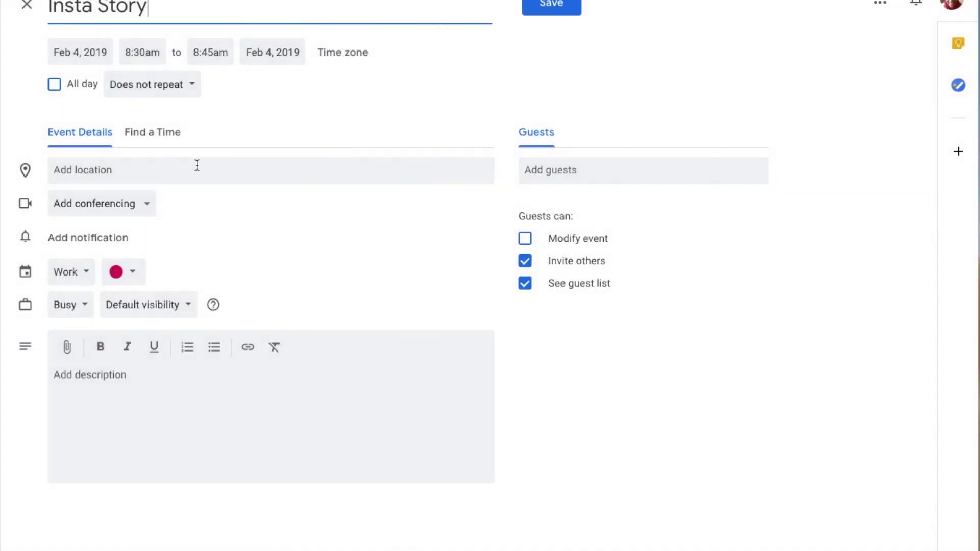
left_click(138, 278)
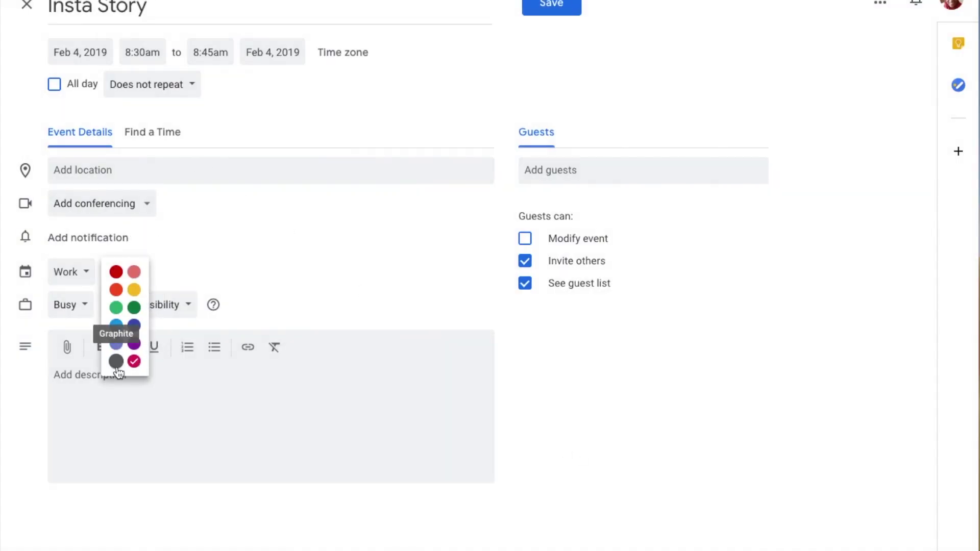
left_click(134, 290)
left_click(133, 276)
left_click(133, 271)
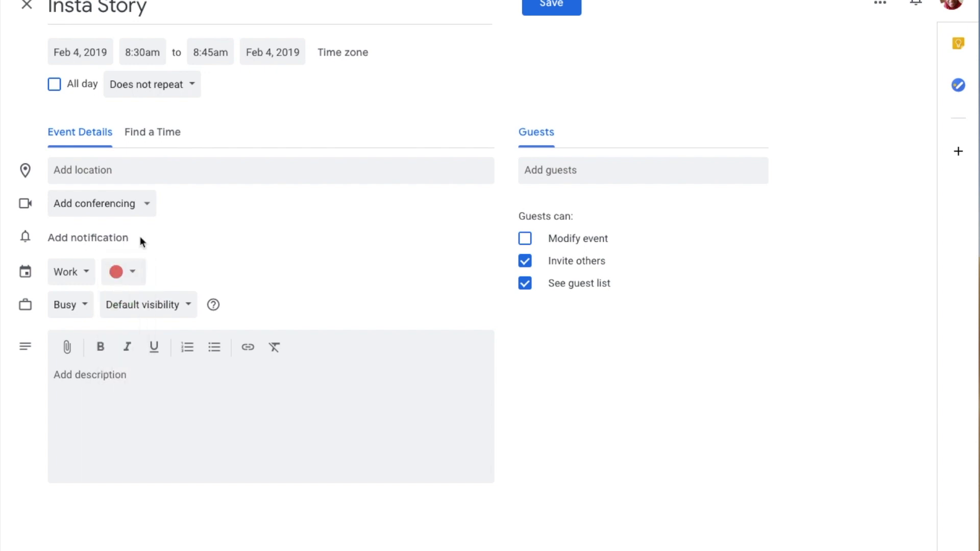
- Make Insta Story repeat every weekday (Monday to Friday), set its start time to 8:00am and save it
left_click(156, 88)
left_click(162, 223)
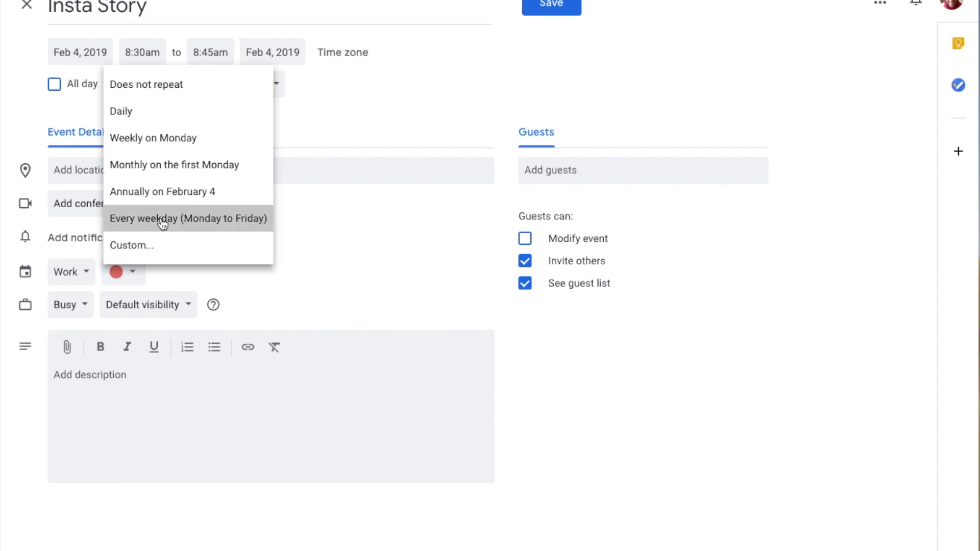
left_click(139, 52)
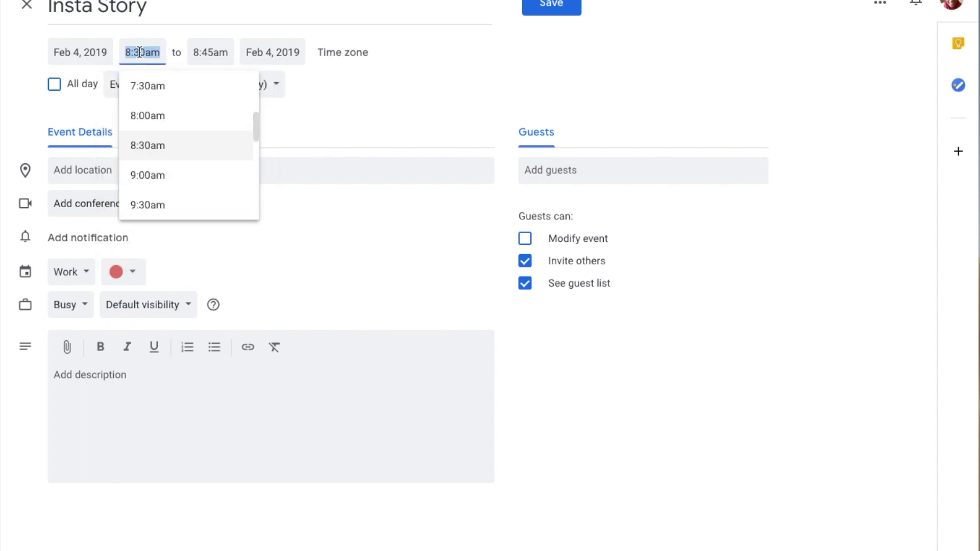
left_click(146, 114)
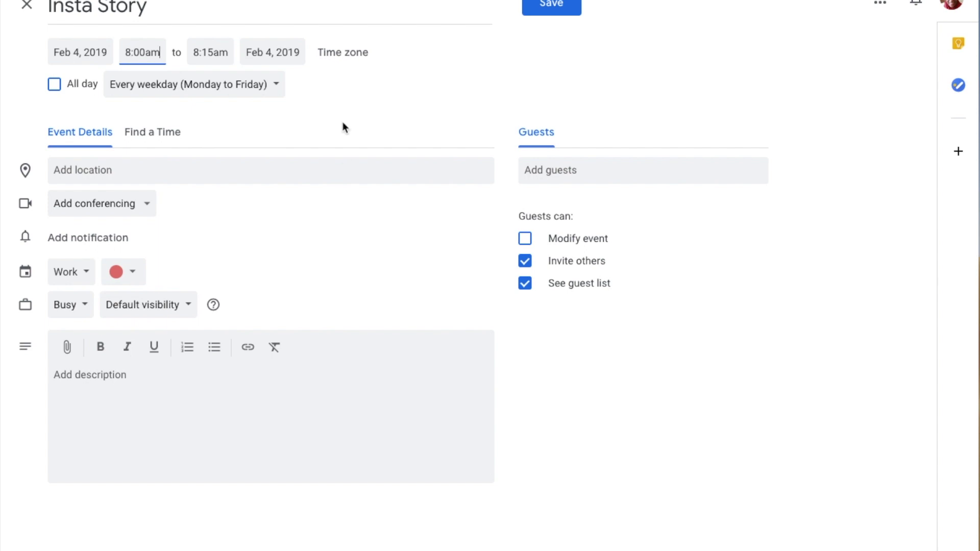
left_click(556, 5)
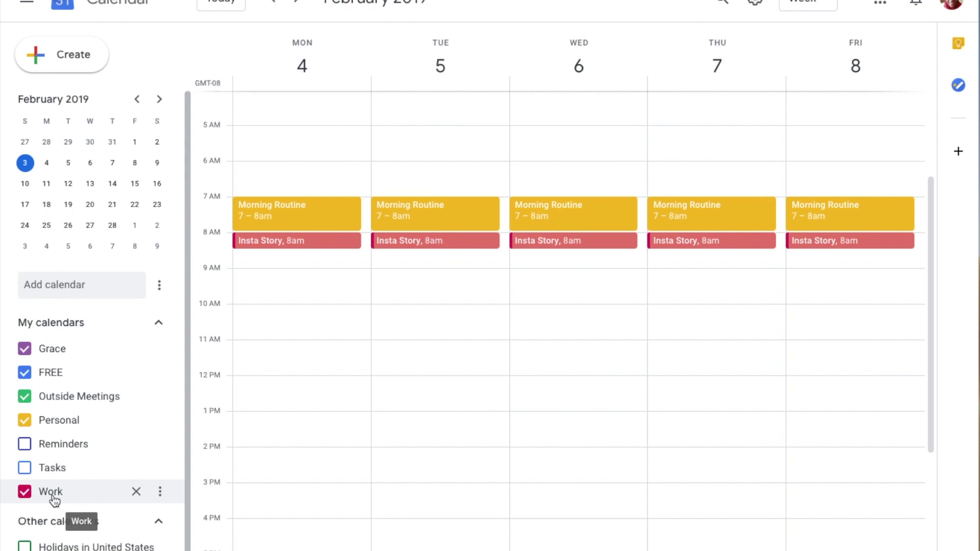
- Start a "Create Content" event on Monday, February 4, 2019, from 8:30am to 10:30am in the Work calendar
left_click(311, 259)
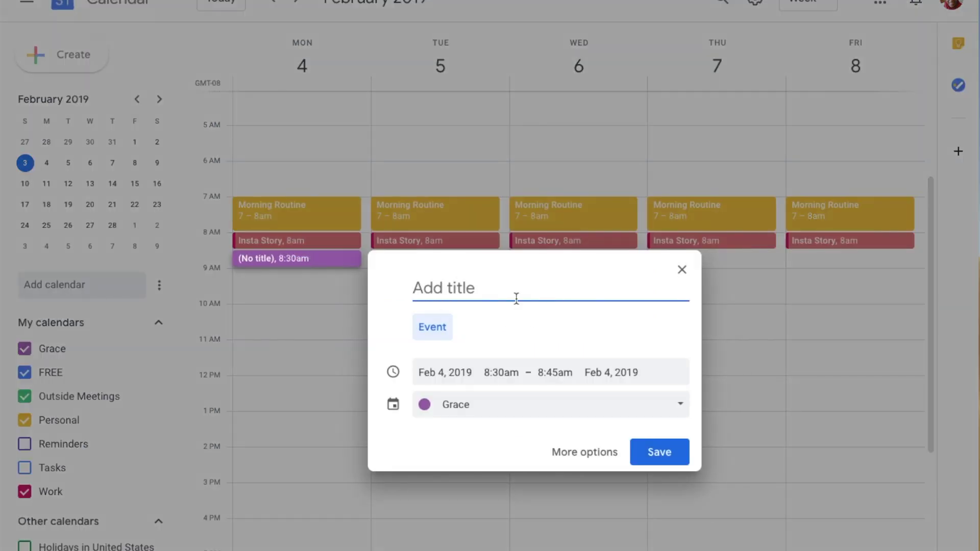
type("Cr")
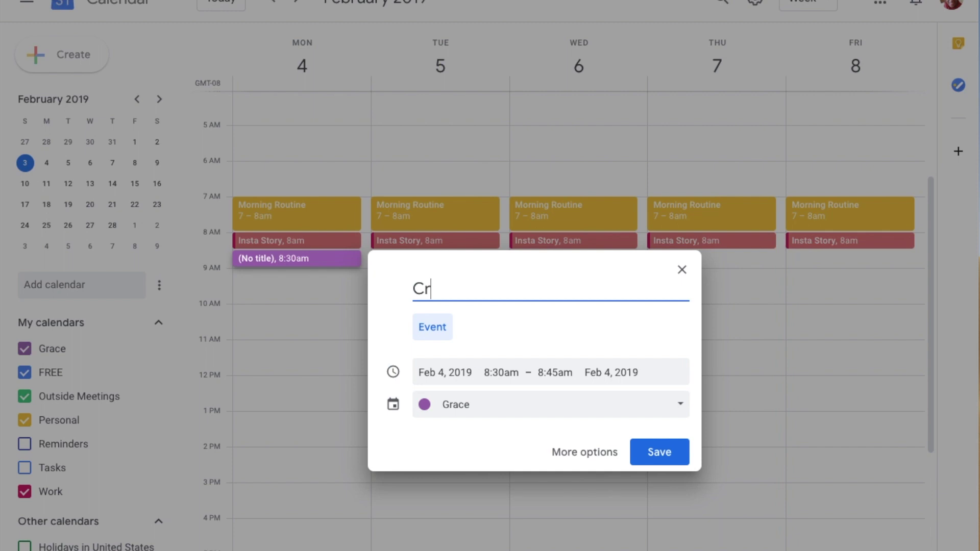
type("eate Content")
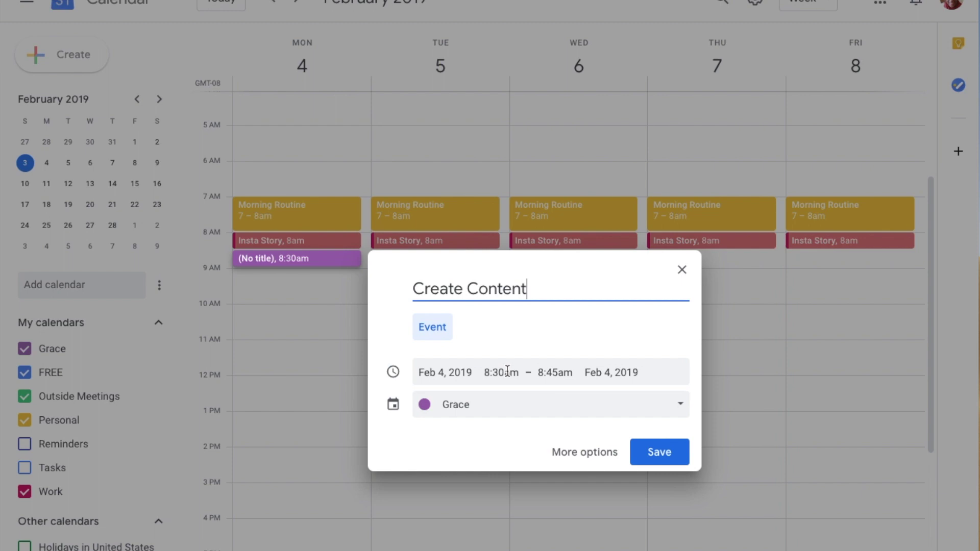
left_click(548, 372)
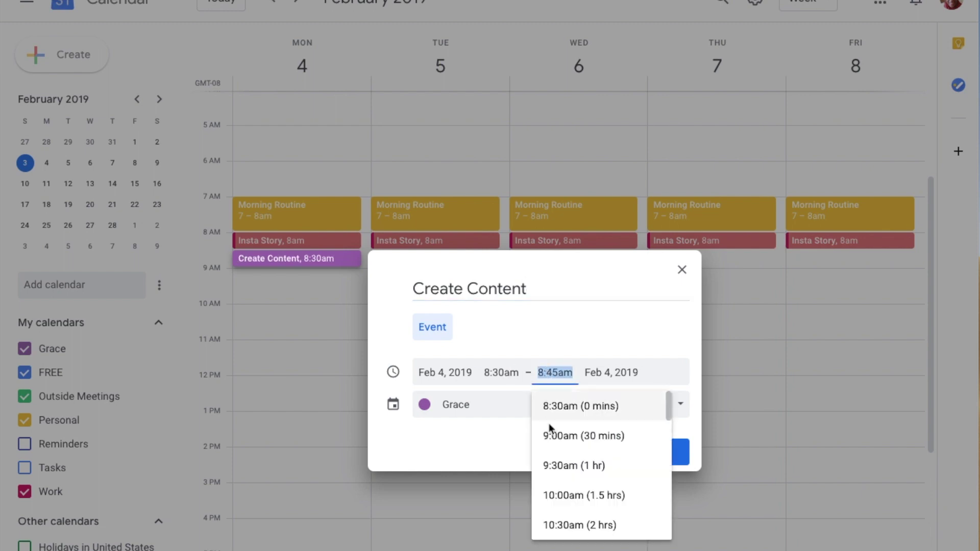
left_click(569, 522)
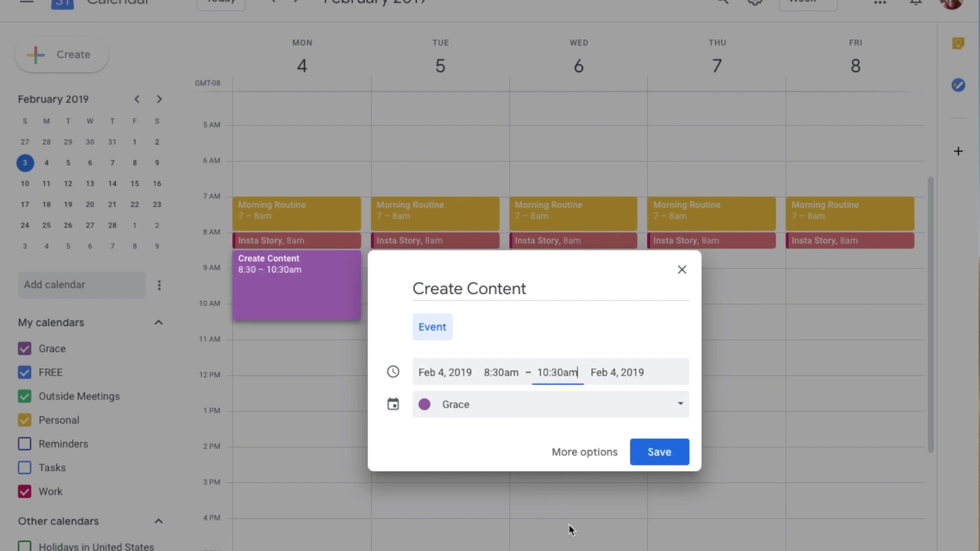
left_click(679, 407)
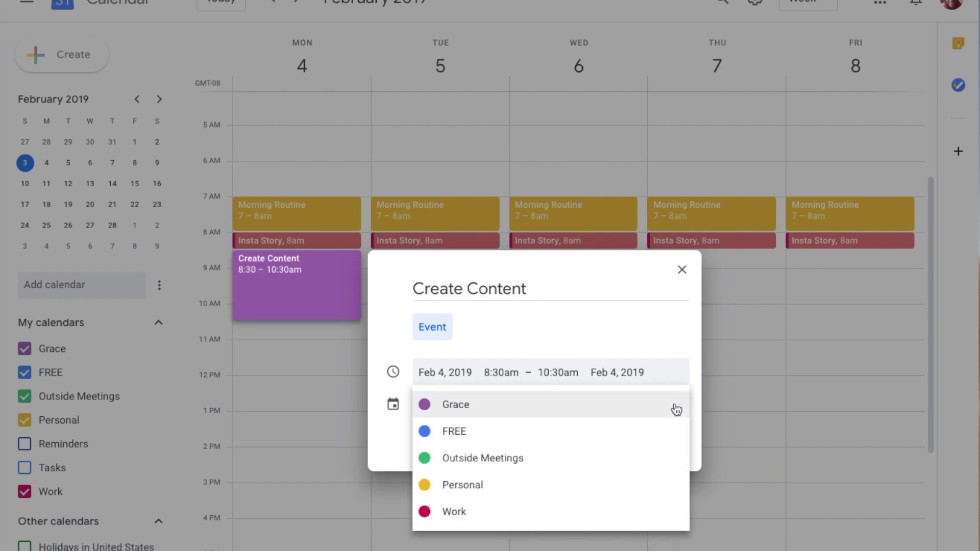
left_click(538, 513)
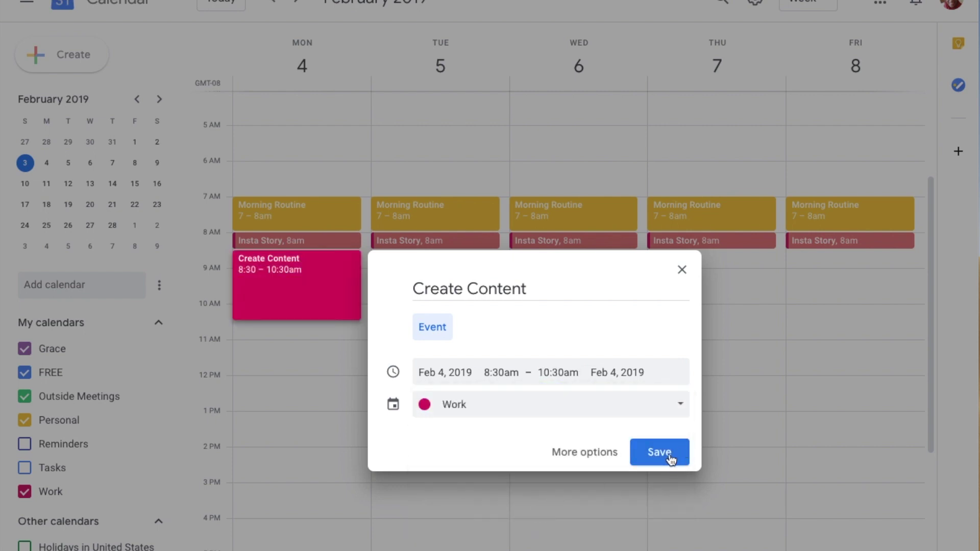
- Set the Create Content event's colour to light blue in its full details and save it as a non-repeating event
left_click(588, 456)
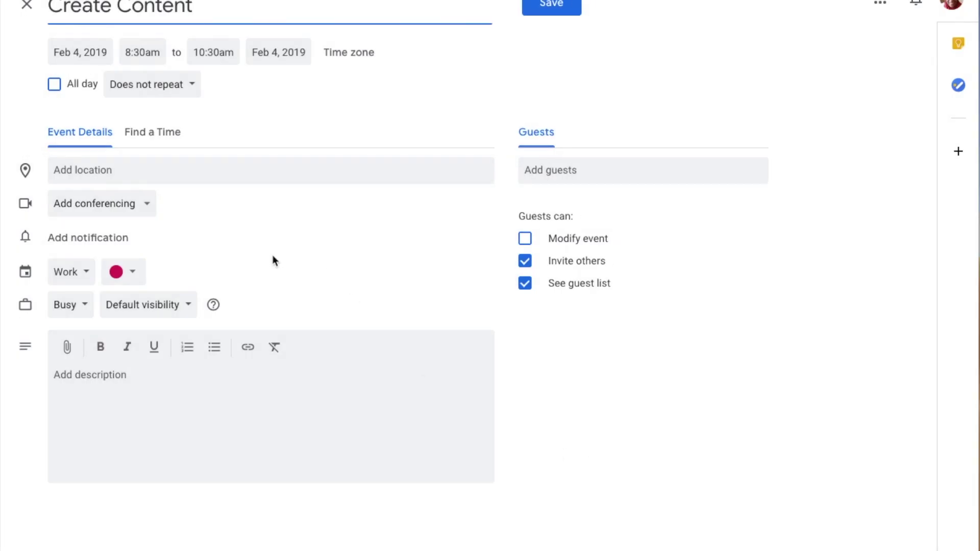
left_click(133, 272)
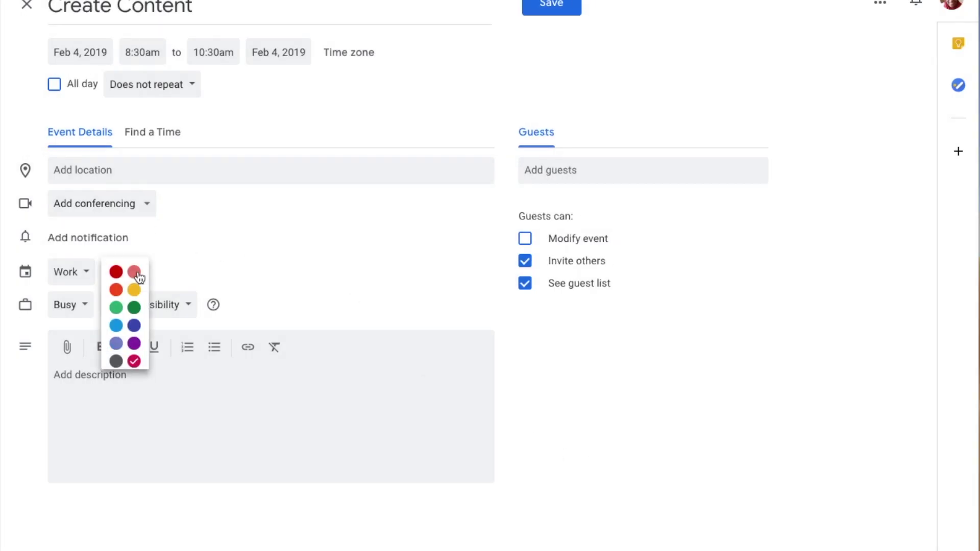
left_click(116, 325)
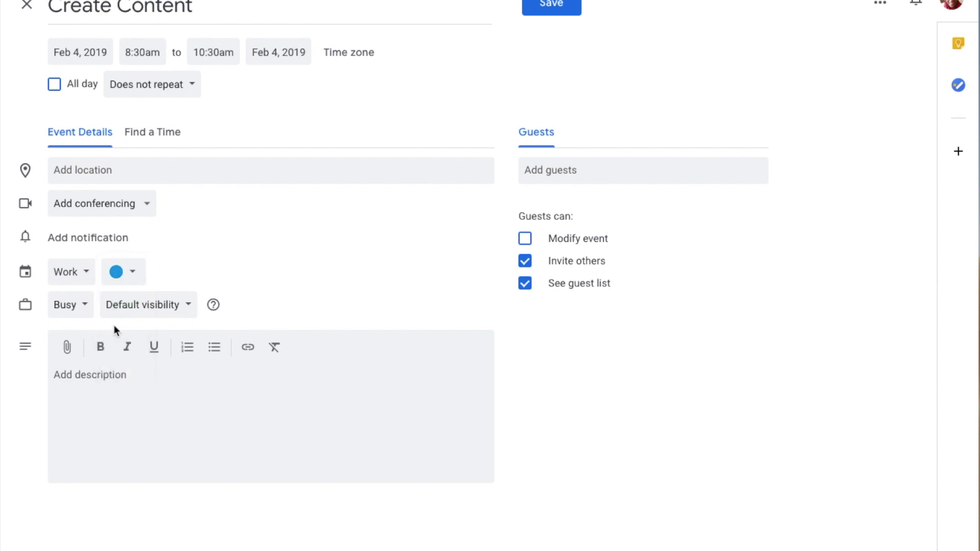
left_click(150, 86)
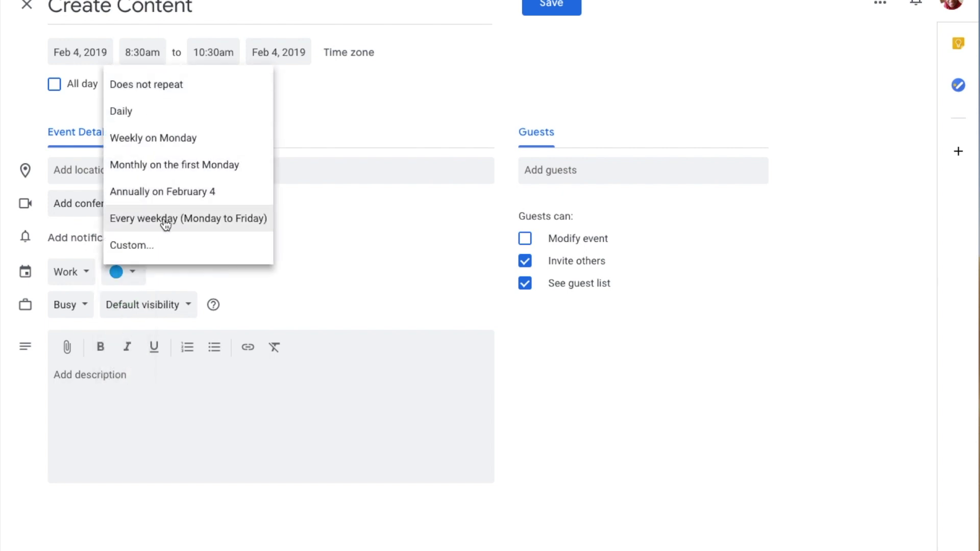
left_click(337, 119)
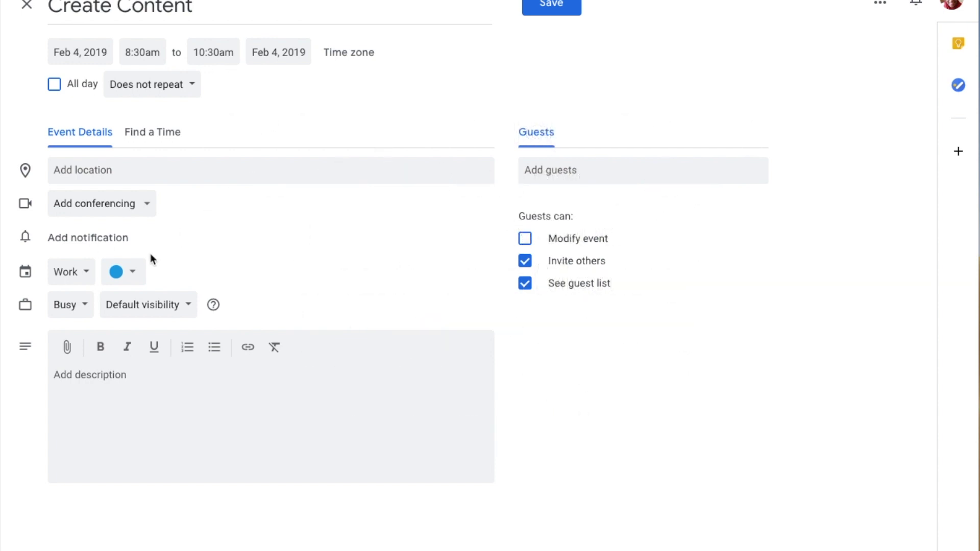
left_click(546, 3)
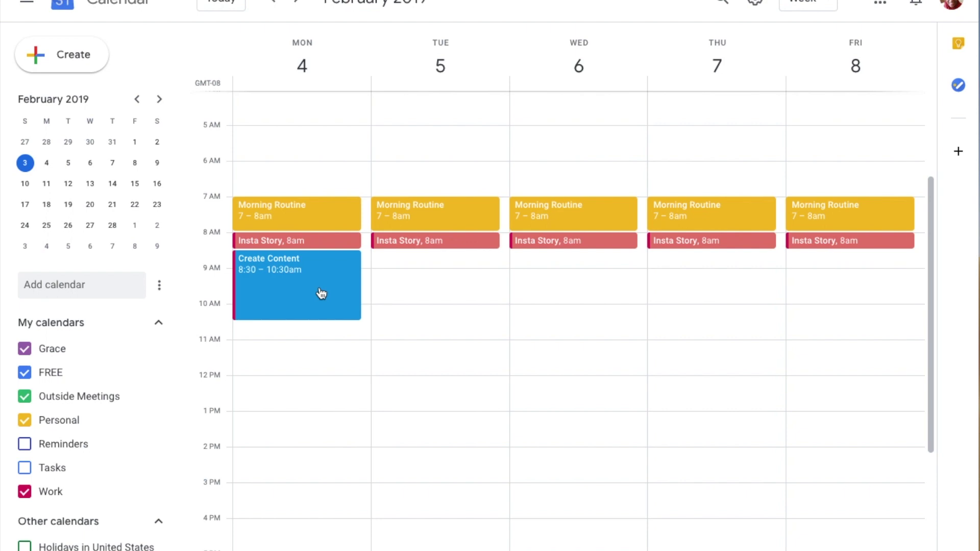
- Start a new event titled "Connect/Outreach" on Monday, February 4, 2019, from 10:30am to 10:45am
left_click(278, 331)
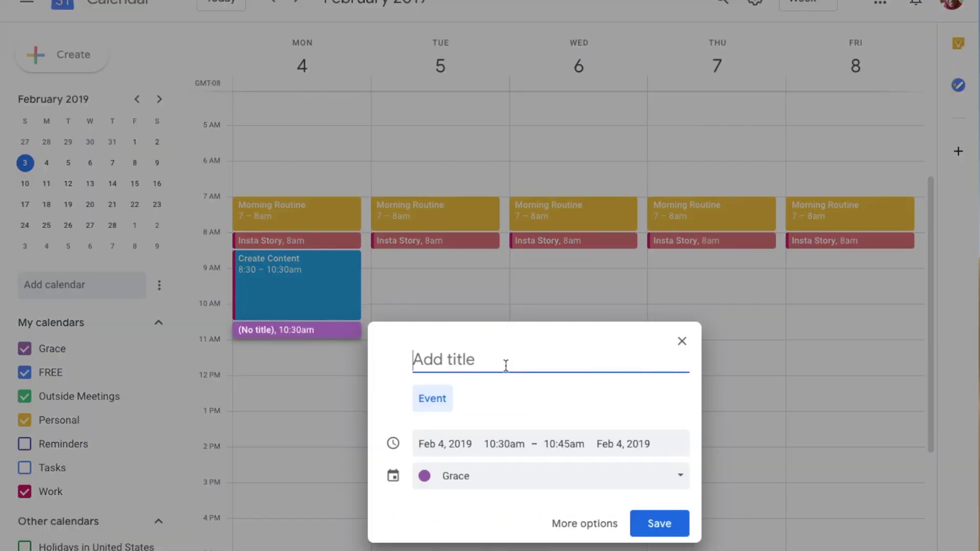
type("Coo")
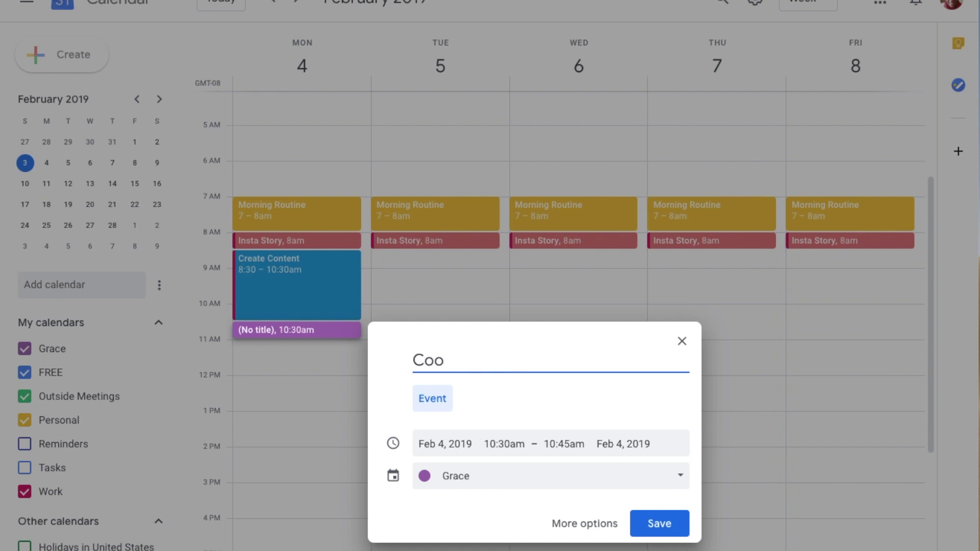
key("BackSpace")
type("nnect")
type("?")
key("BackSpace")
type("/Outreach")
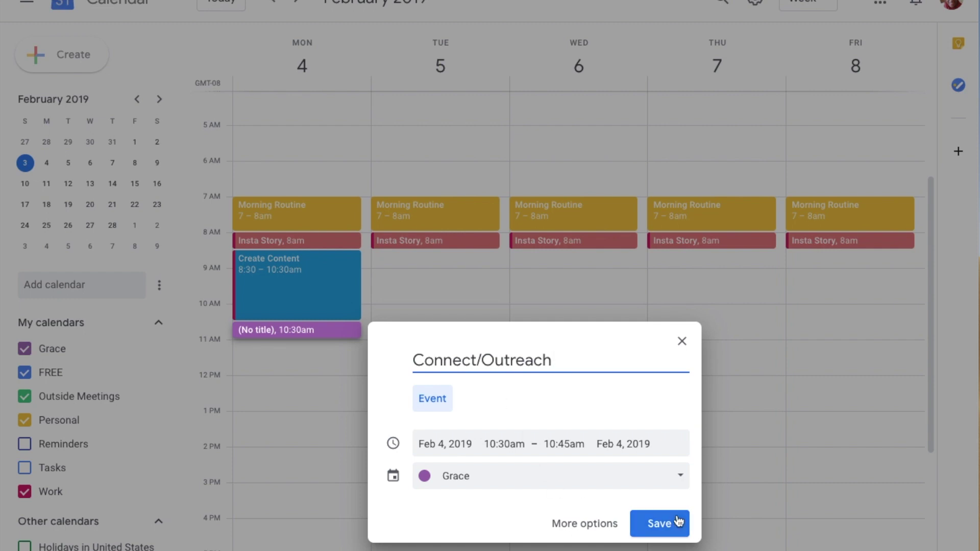
- In the full details of Connect/Outreach, assign it to the Work calendar and give it an orange-red colour
left_click(556, 524)
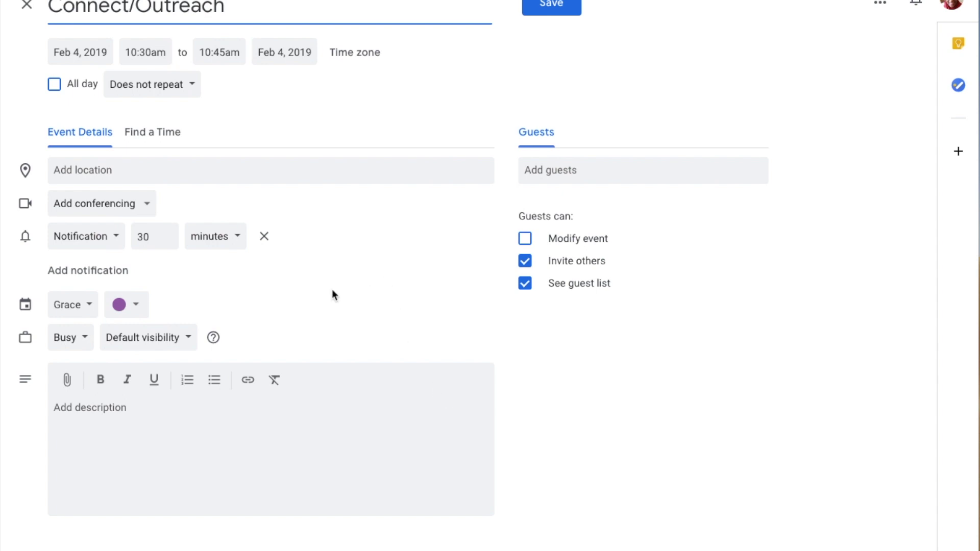
left_click(141, 310)
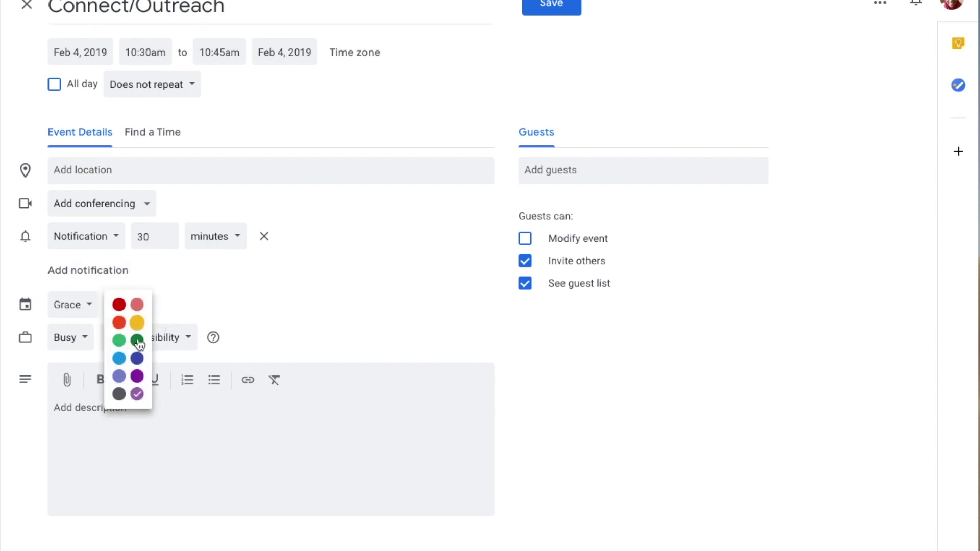
left_click(119, 305)
left_click(90, 305)
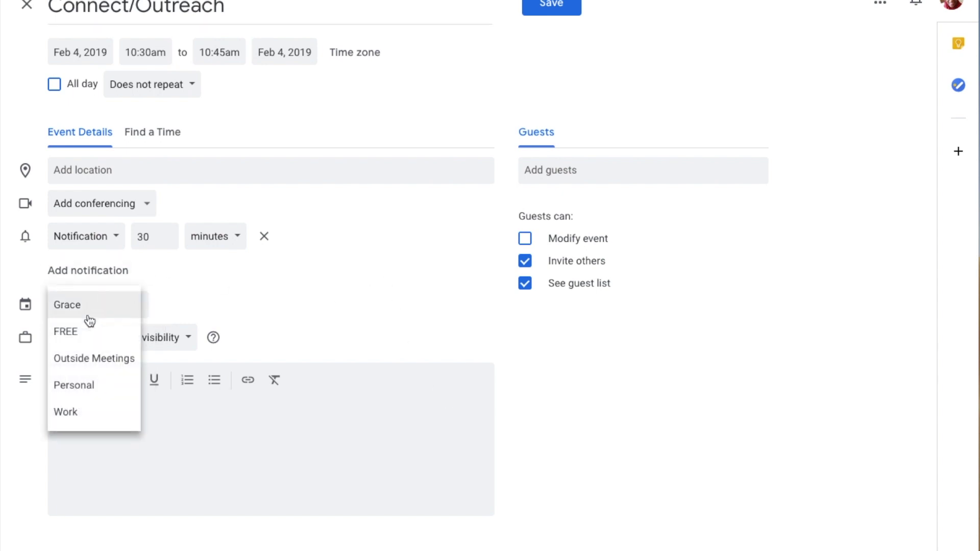
left_click(83, 423)
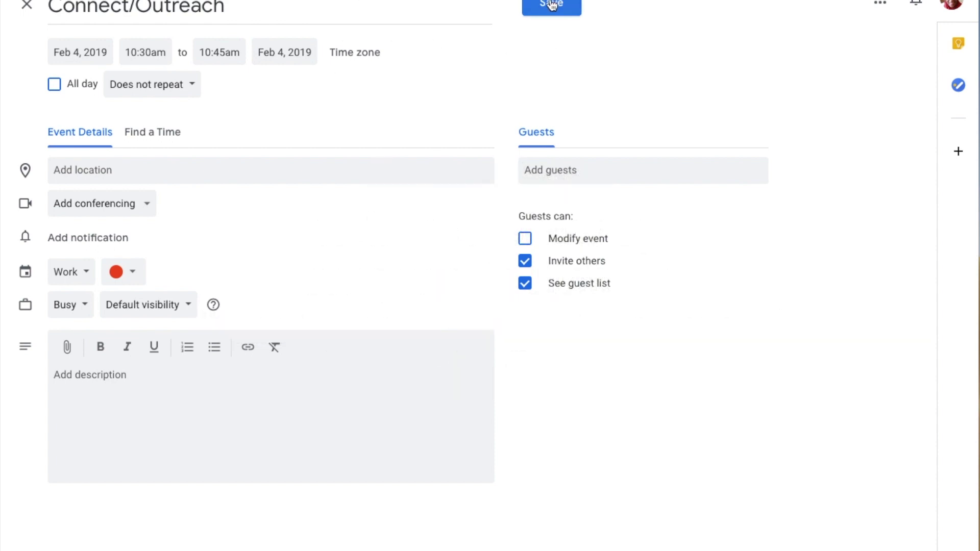
- Extend the Connect/Outreach event to end at 11:00am and save it
left_click(208, 50)
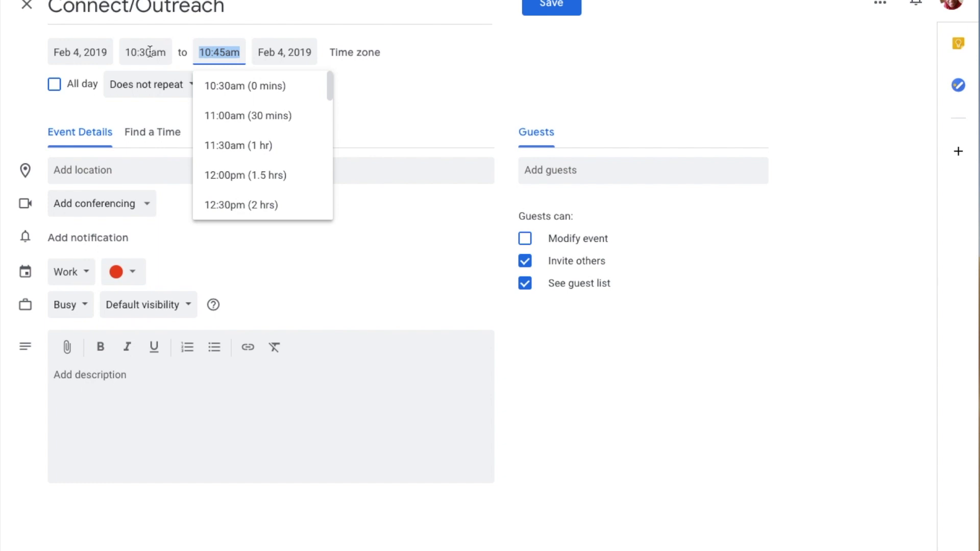
left_click(561, 6)
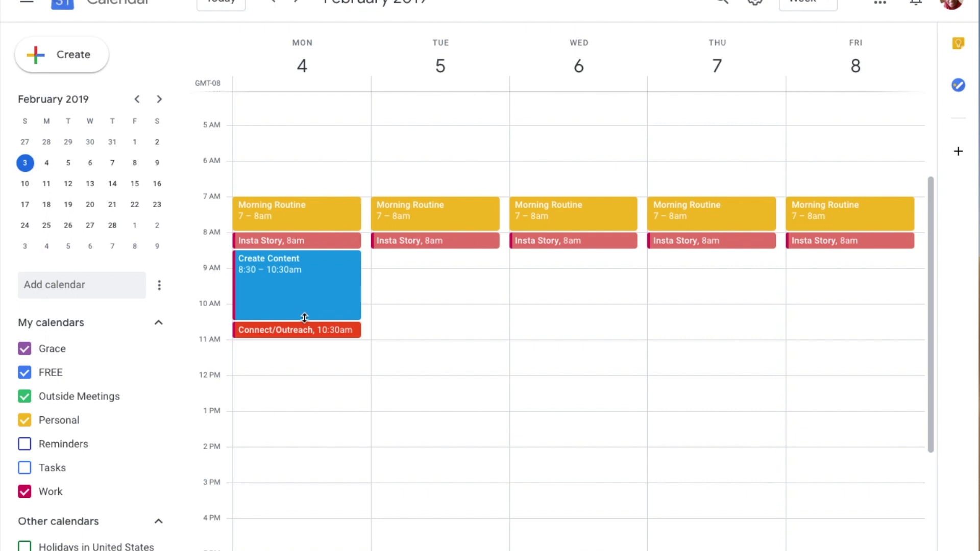
- Shorten Monday's Create Content event to end at 10:15am and move Connect/Outreach to 10:15–10:45am directly beneath it
left_click_drag(305, 318, 304, 312)
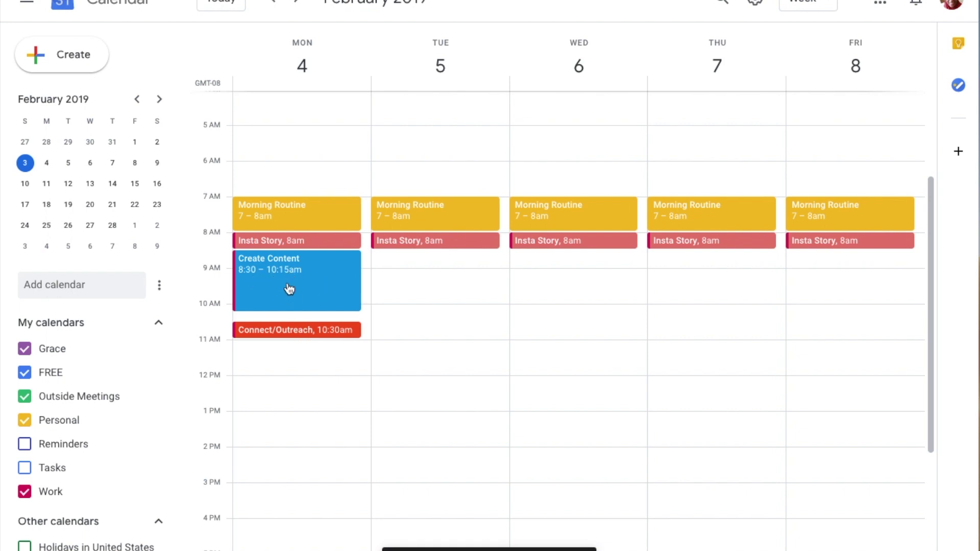
left_click_drag(291, 334, 322, 334)
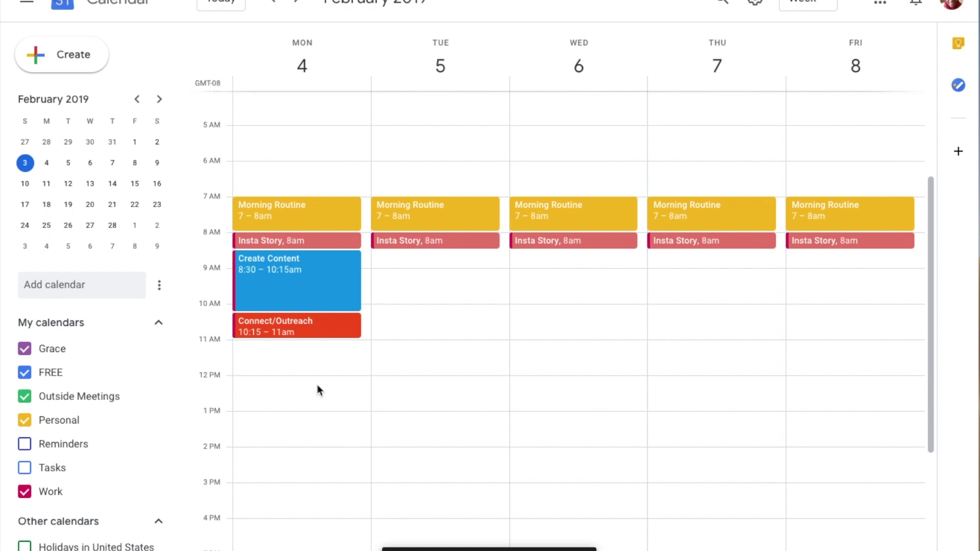
left_click_drag(295, 331, 296, 331)
left_click(301, 322)
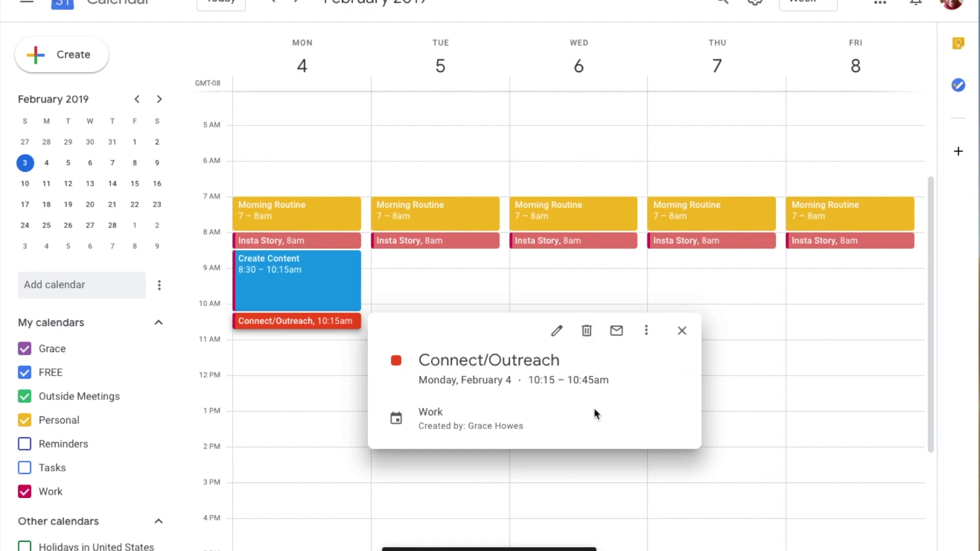
left_click(682, 330)
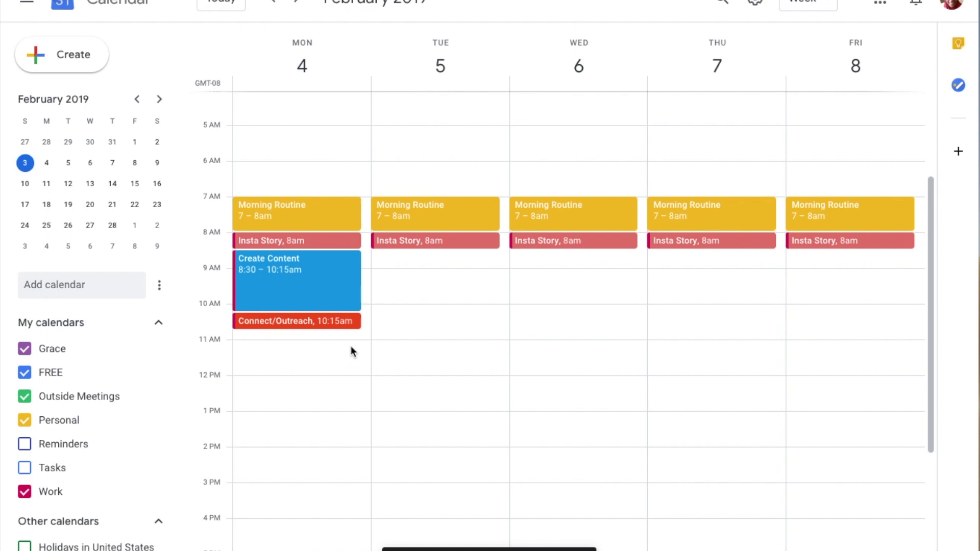
left_click(279, 335)
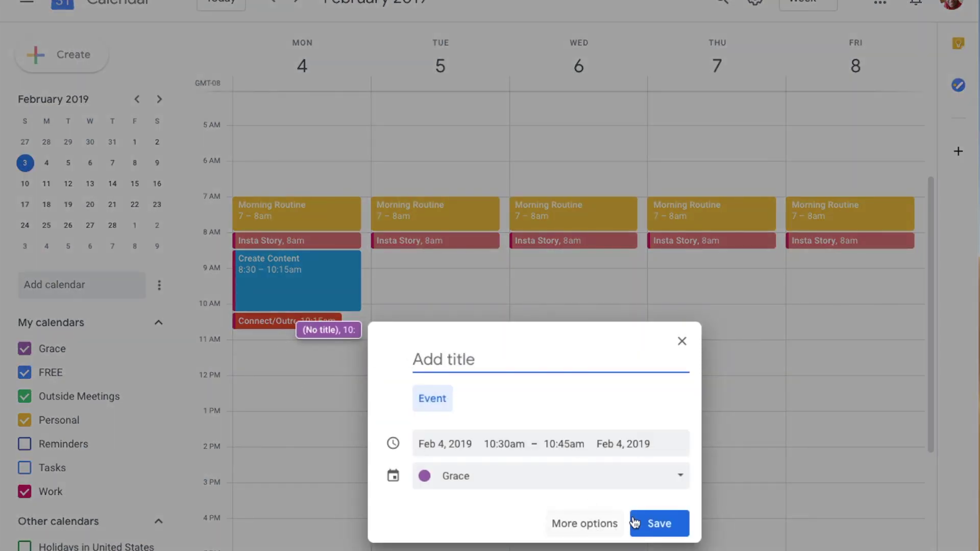
left_click(681, 342)
left_click(325, 323)
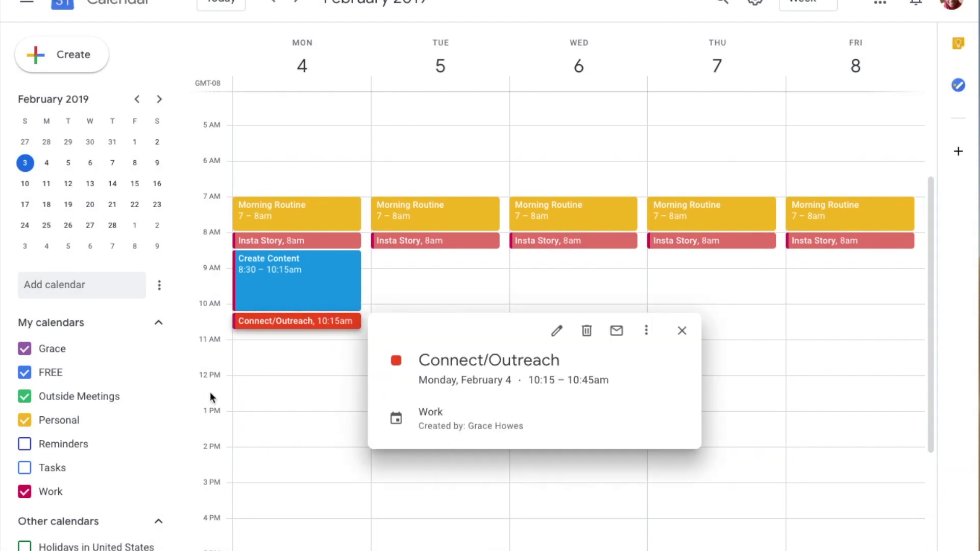
left_click(261, 390)
- Start a "Brunch" event on Monday, February 4, 2019, from 10:30am to 10:45am in the Personal calendar
left_click(315, 338)
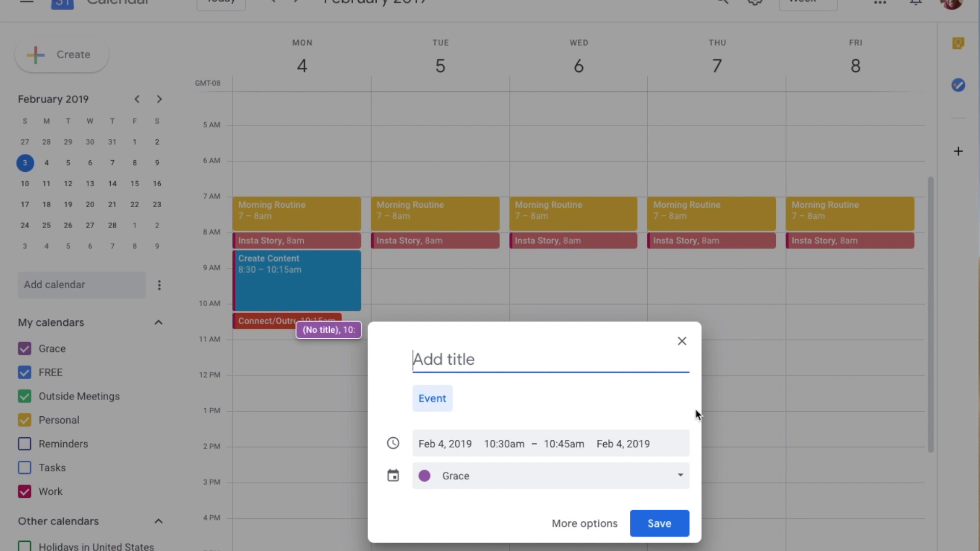
type("Brunch")
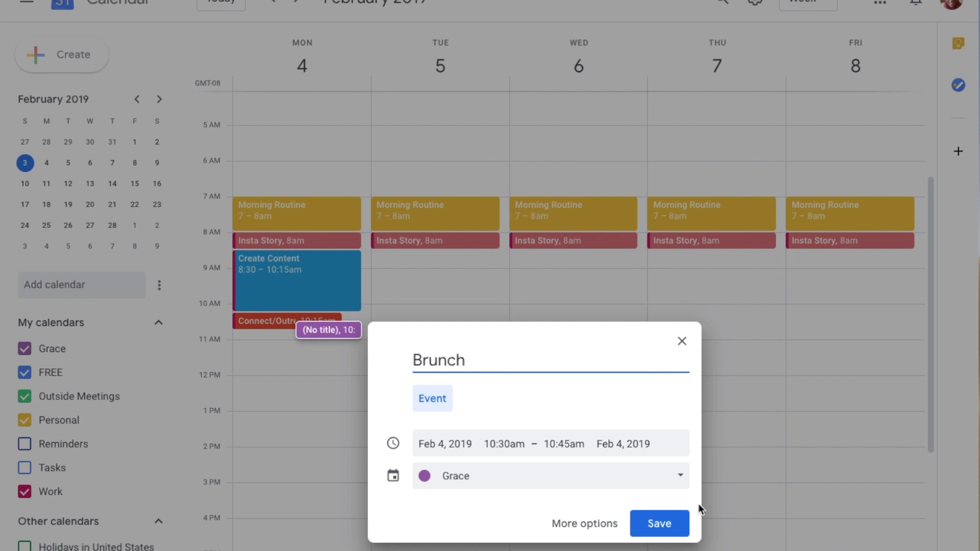
left_click(684, 483)
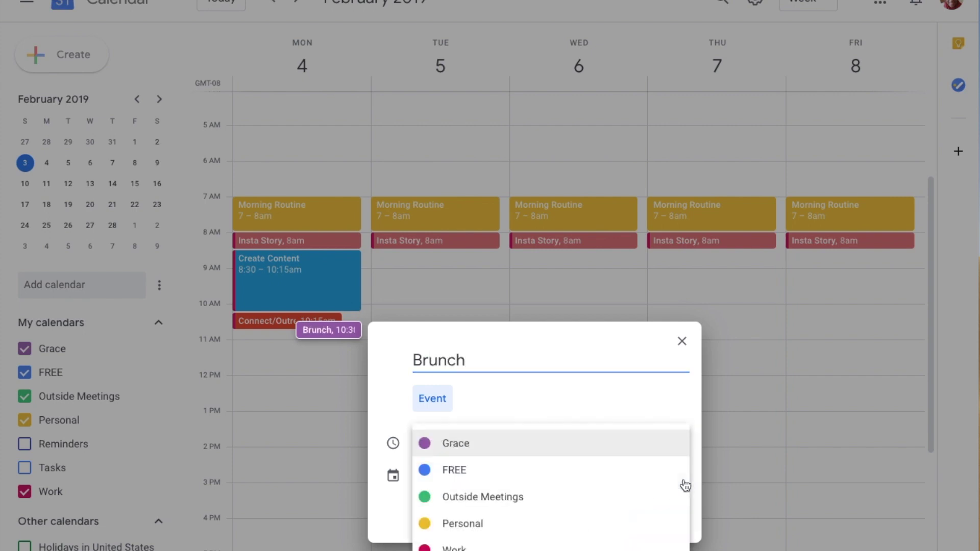
left_click(506, 526)
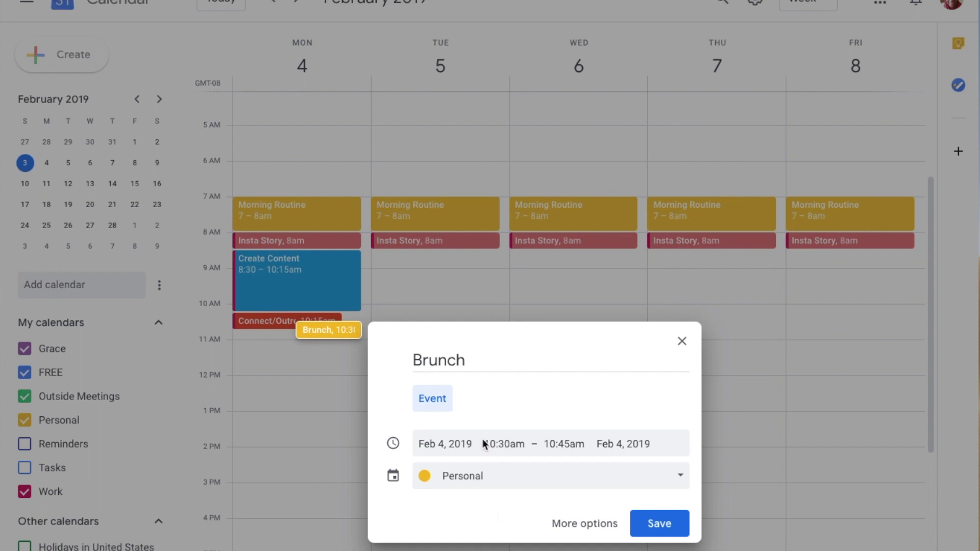
left_click(506, 443)
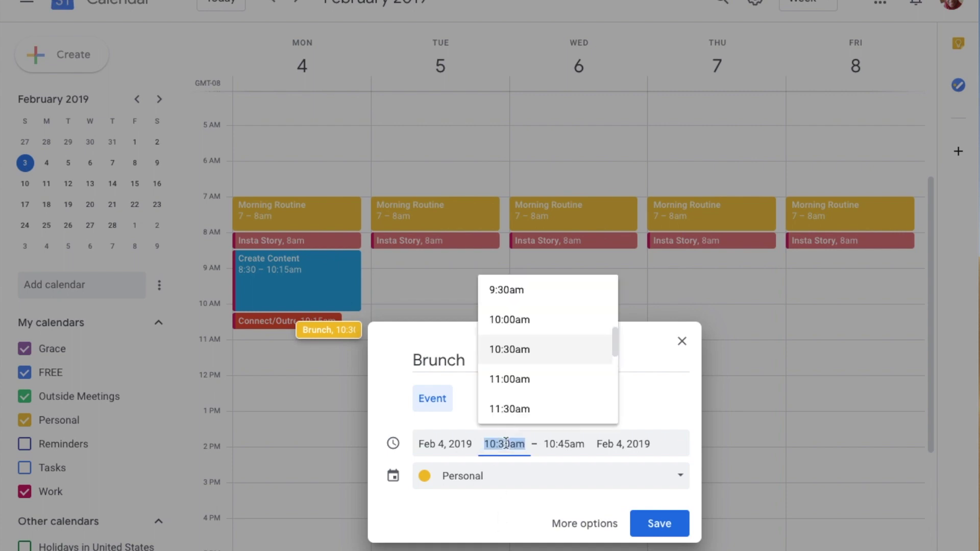
left_click(512, 350)
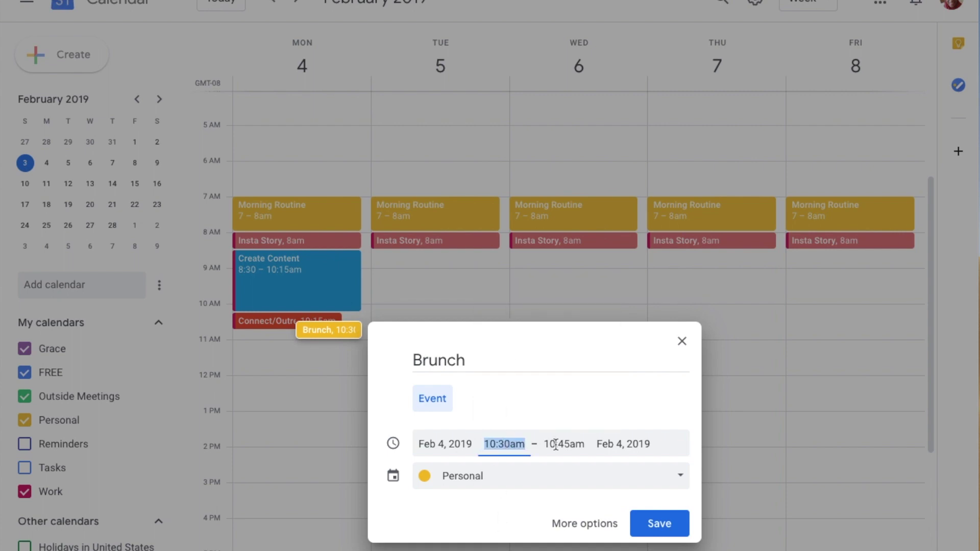
- In the full details of Brunch, set the time to 11:00am–11:30am and save the event
left_click(586, 525)
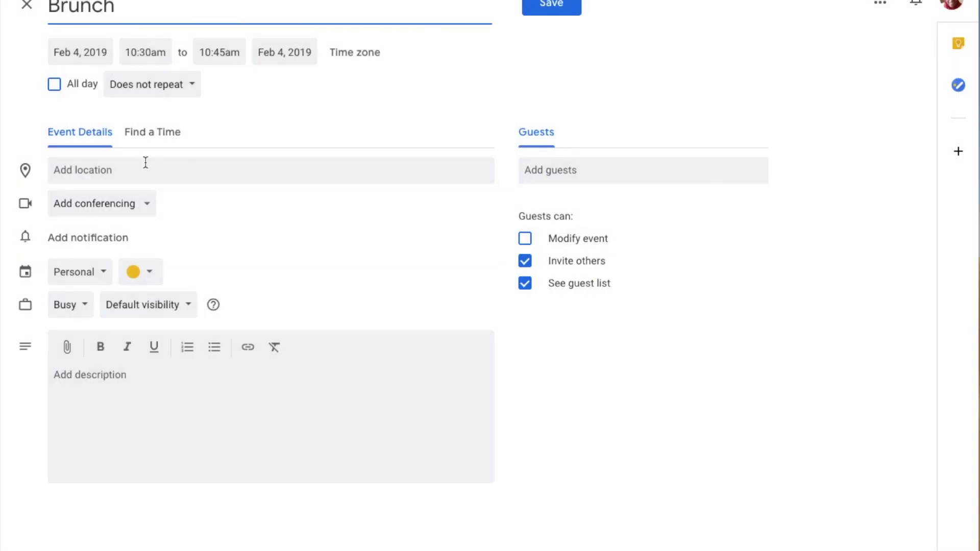
left_click(149, 52)
left_click(150, 52)
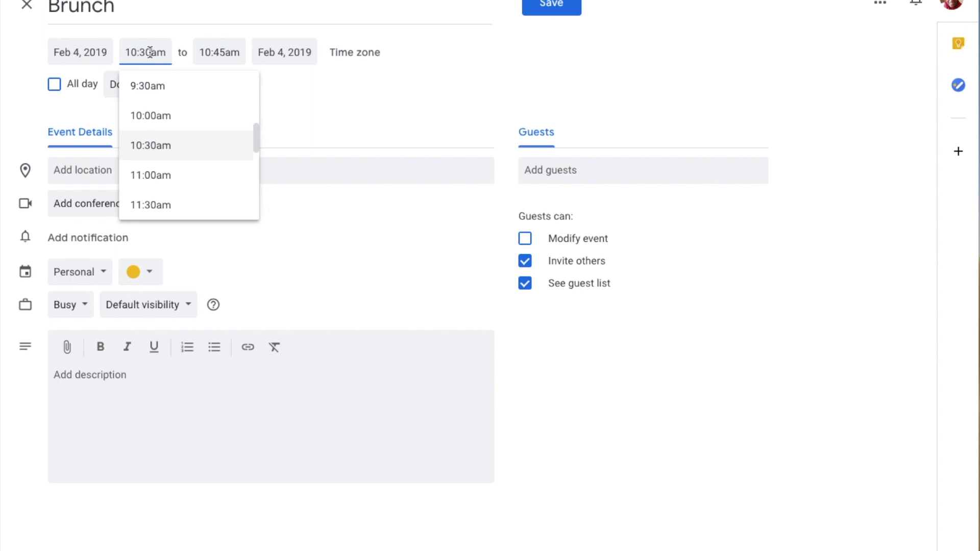
key("BackSpace")
key("BackSpace")
type("45")
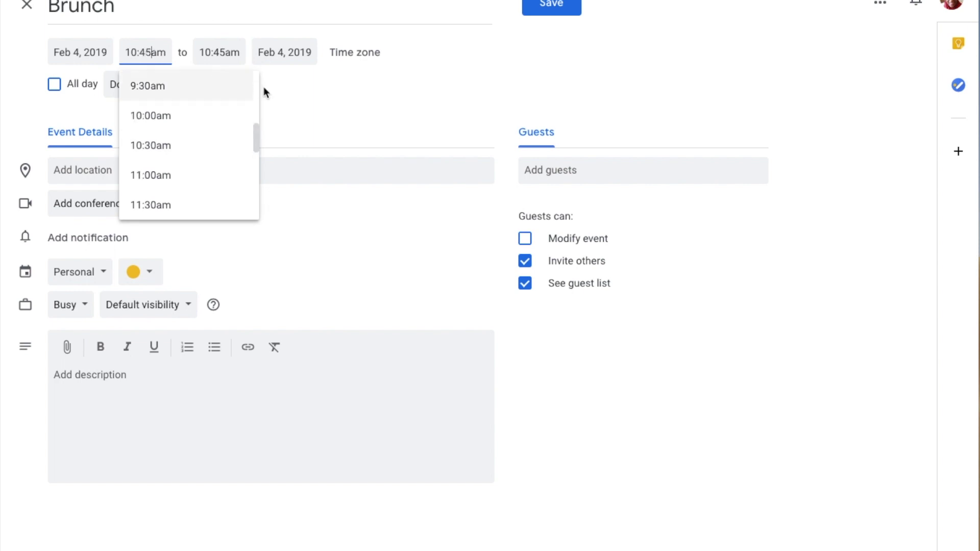
triple_click(147, 52)
left_click(155, 175)
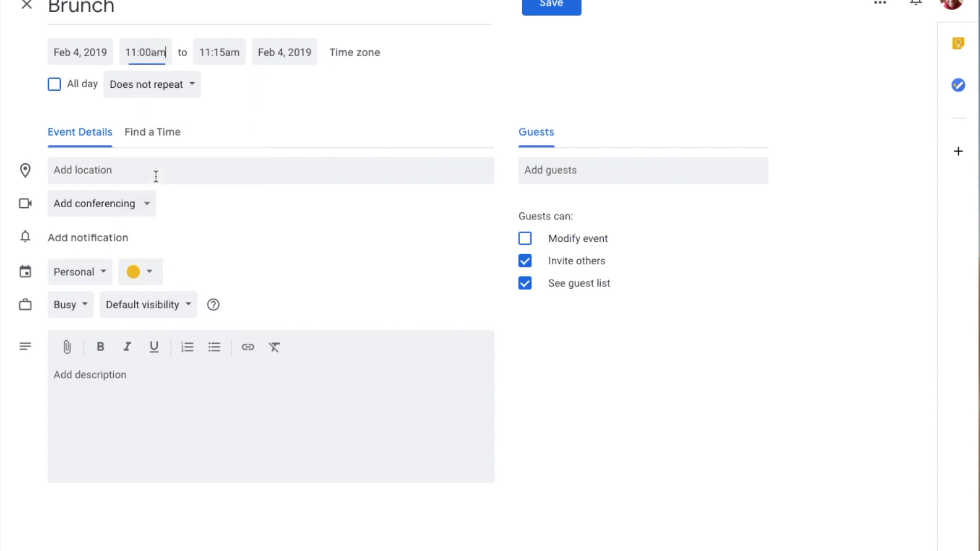
left_click(222, 53)
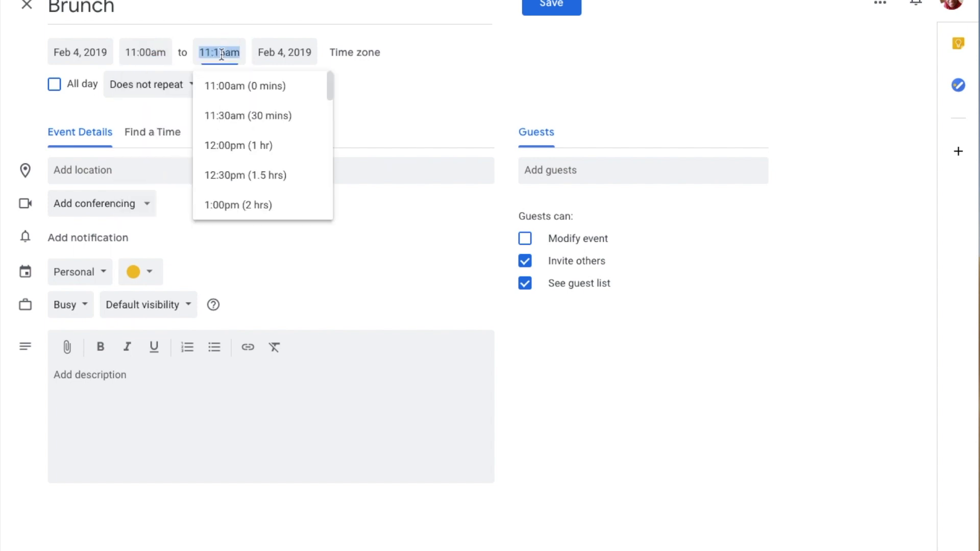
left_click(240, 117)
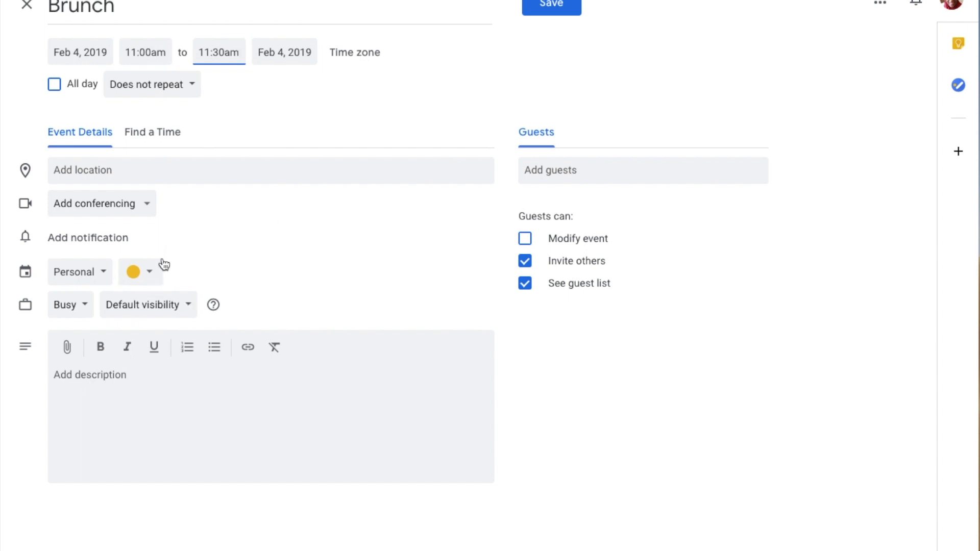
left_click(550, 7)
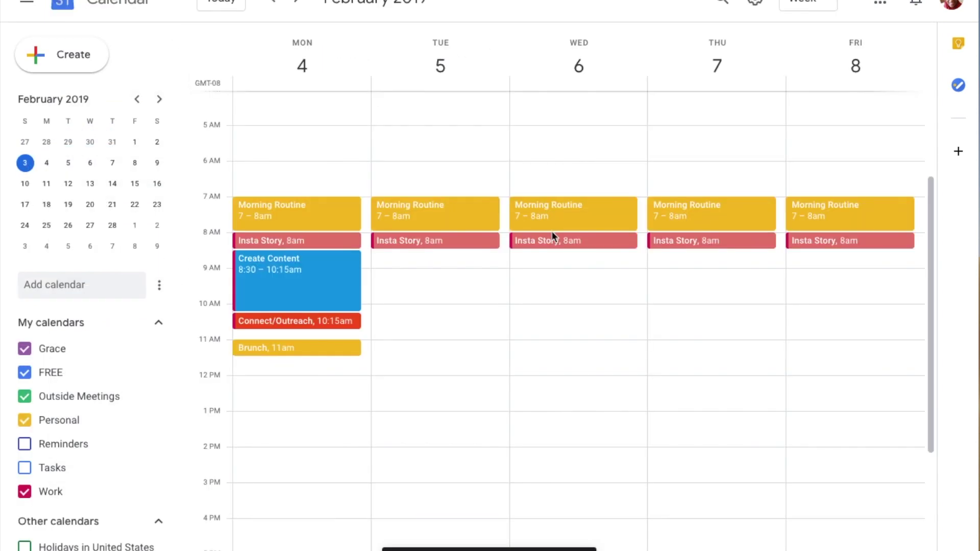
- Move Monday's Brunch event up to 10:45–11:15am, directly after Connect/Outreach, and check its time
left_click(316, 322)
left_click(295, 400)
mouse_move(306, 350)
left_mouse_down()
mouse_move(299, 323)
mouse_move(300, 347)
left_mouse_up()
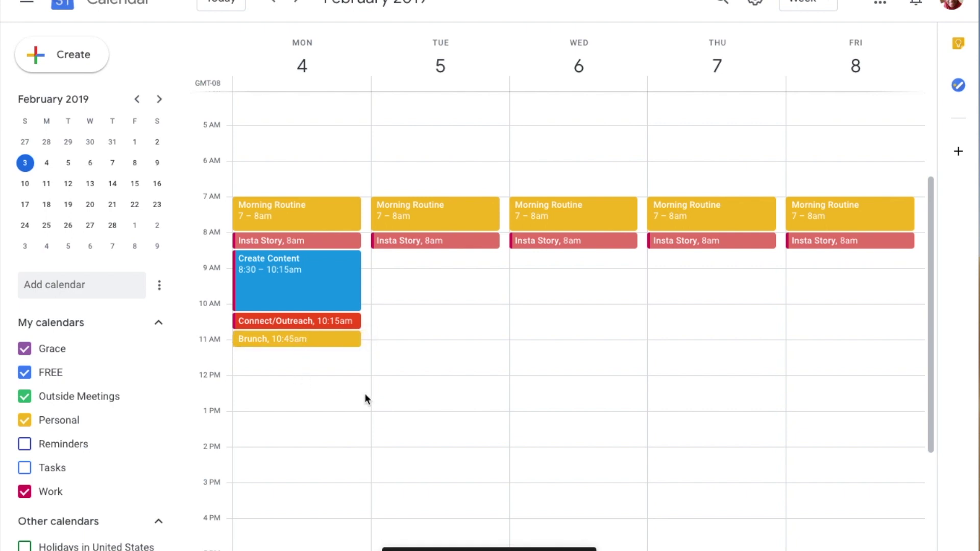
left_click(294, 340)
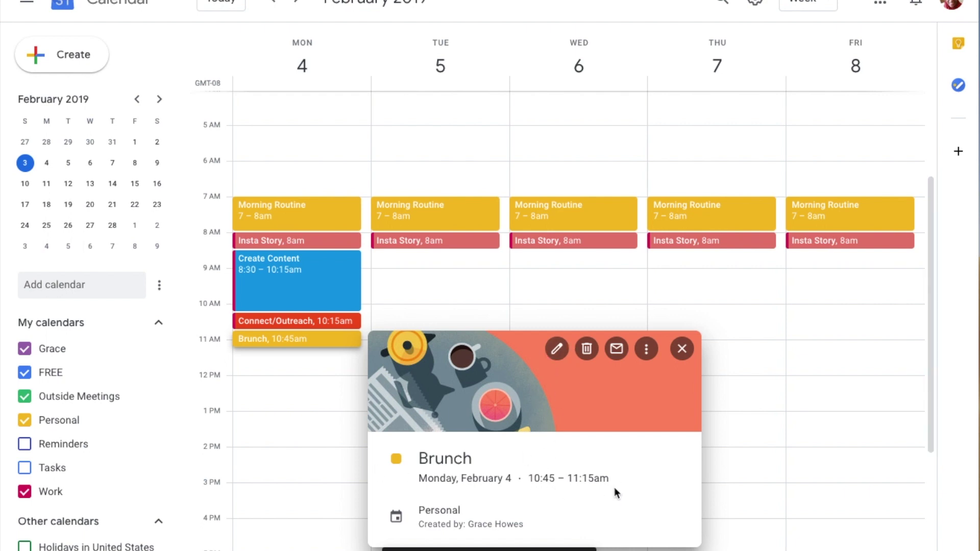
left_click(274, 447)
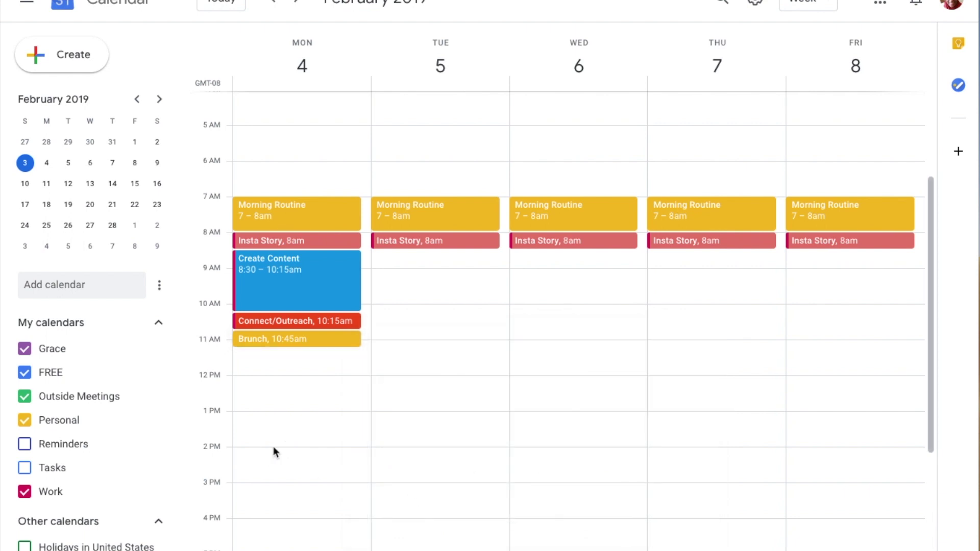
left_click(271, 361)
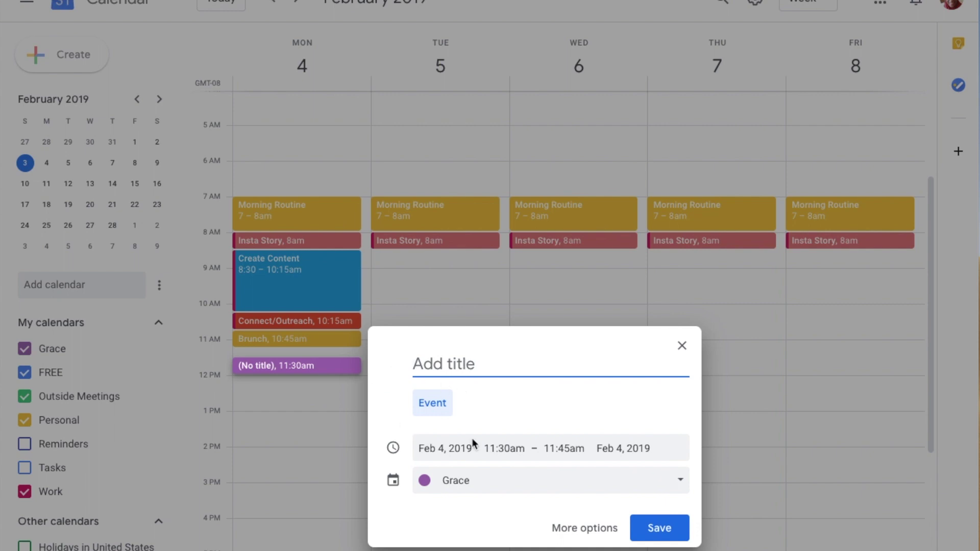
left_click(682, 345)
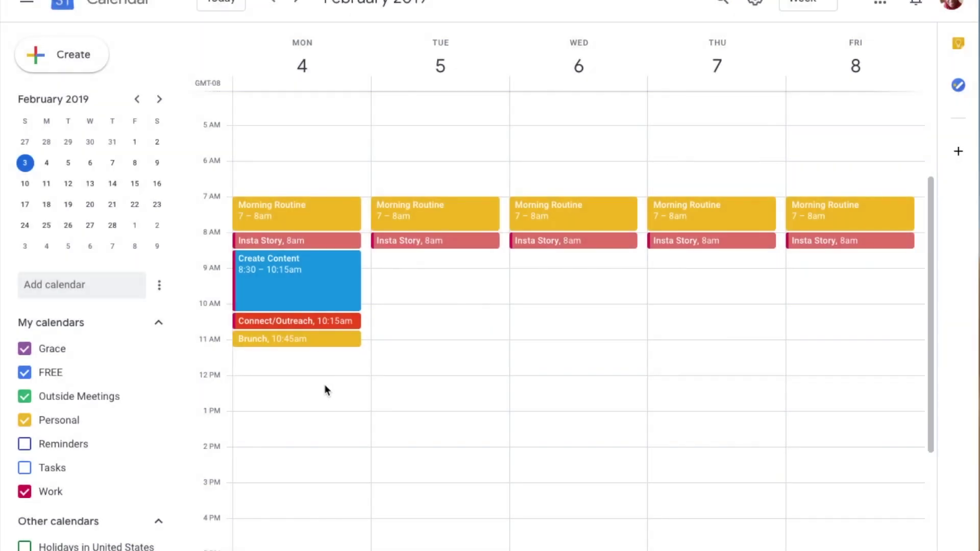
left_click(313, 340)
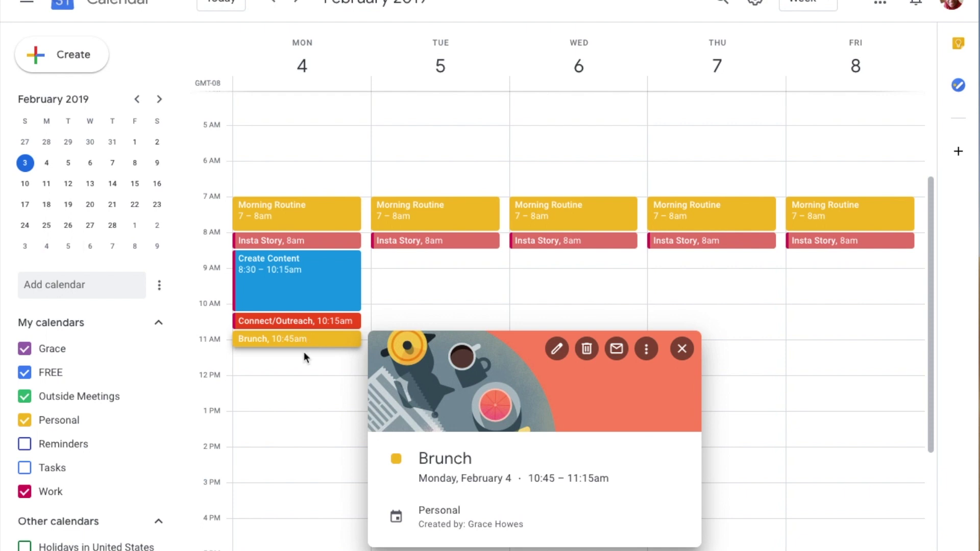
left_click(306, 352)
- Start a second "Create Content" event on Monday, February 4, 2019, and set its time to 11:30am–12:45pm in the full details
left_click(314, 364)
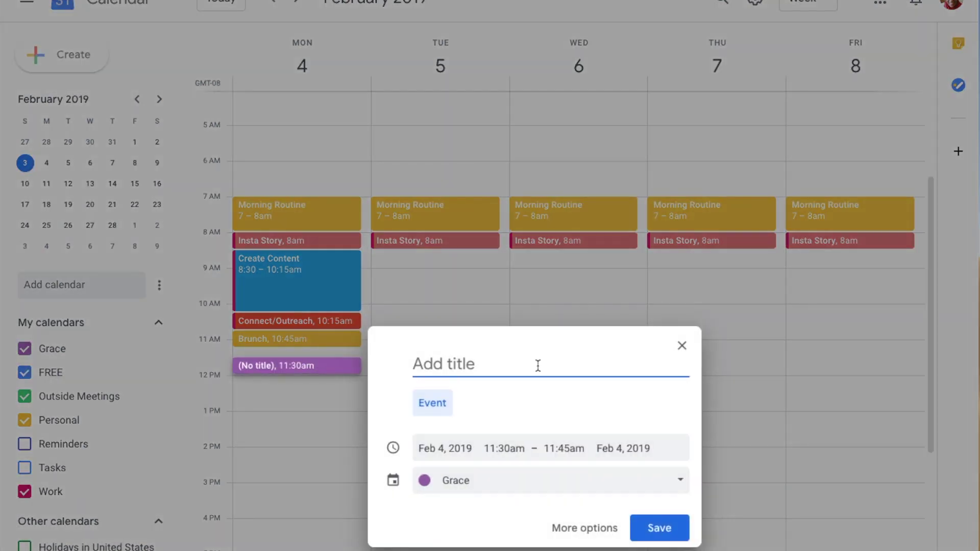
type("Create Content")
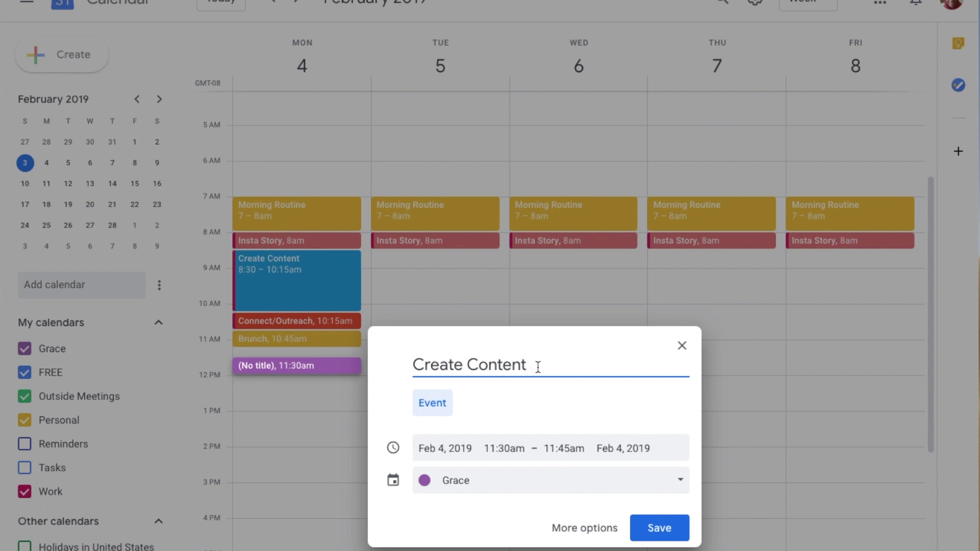
left_click(581, 530)
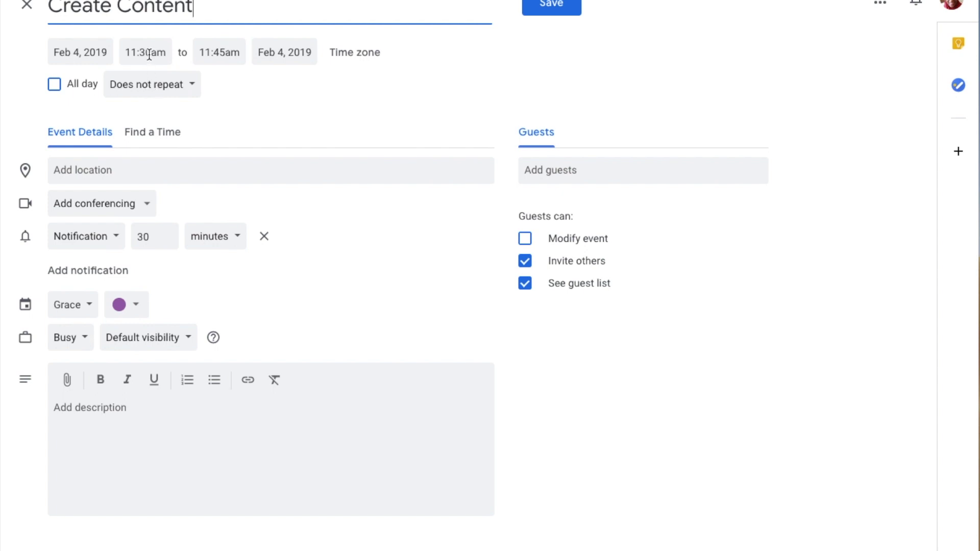
left_click(229, 53)
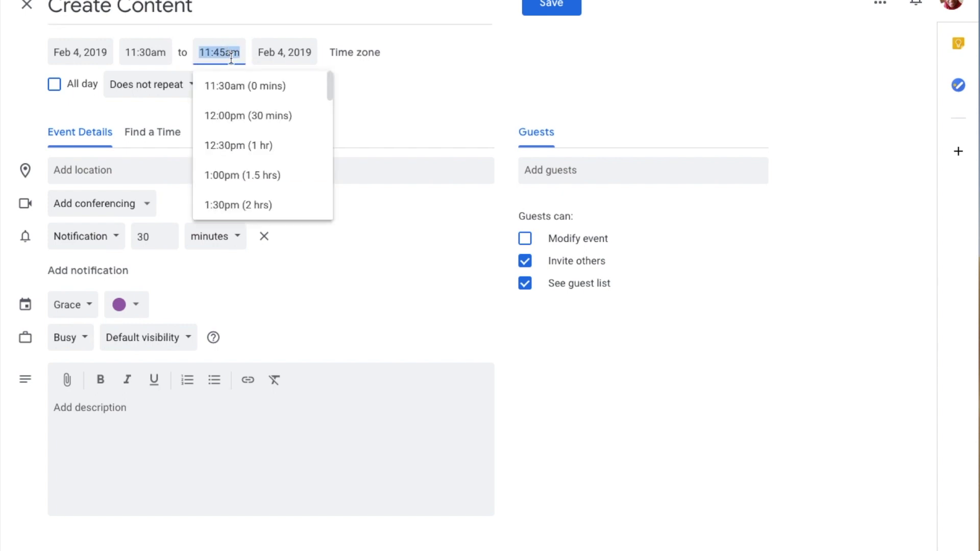
left_click(230, 143)
left_click(222, 51)
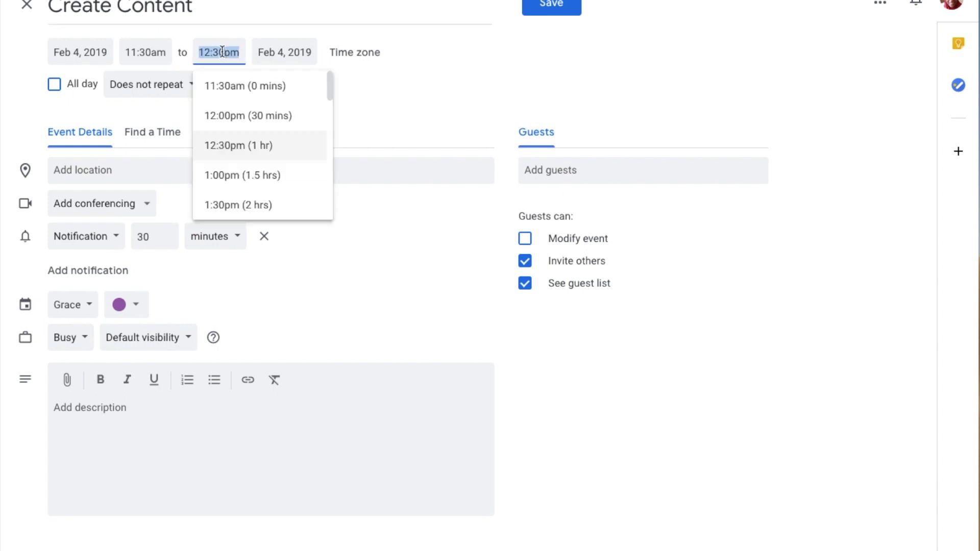
key("BackSpace")
key("BackSpace")
type("45")
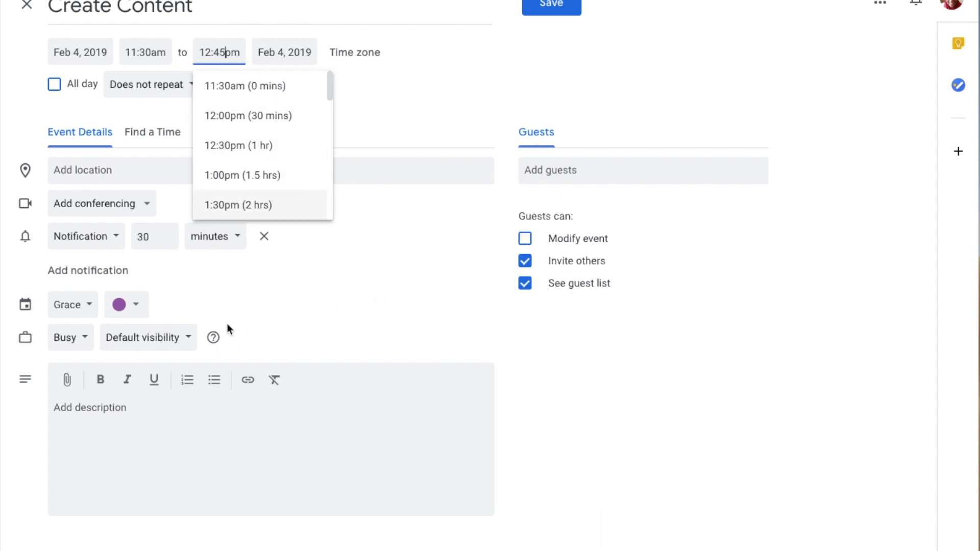
- Colour the second Create Content event blue, assign it to the Work calendar, and save it
left_click(135, 305)
left_click(120, 358)
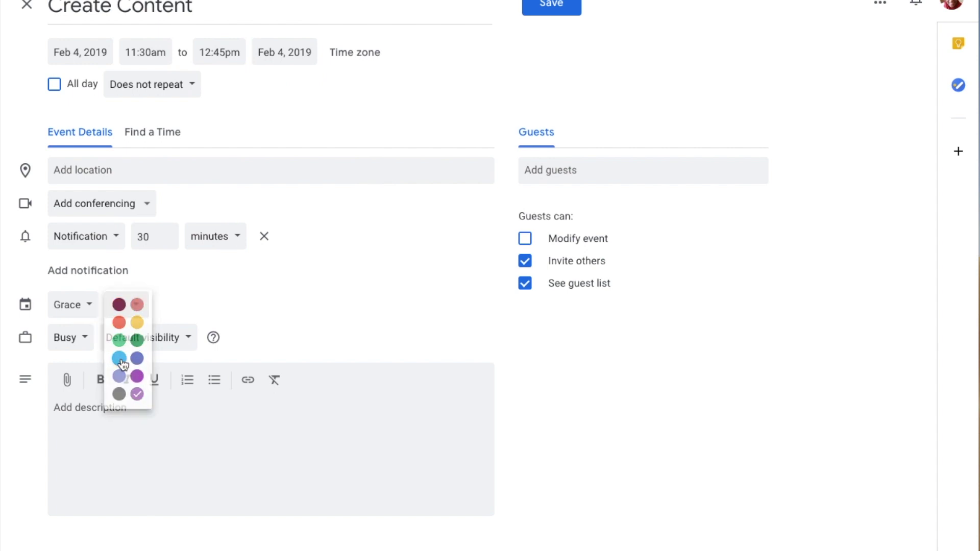
left_click(91, 305)
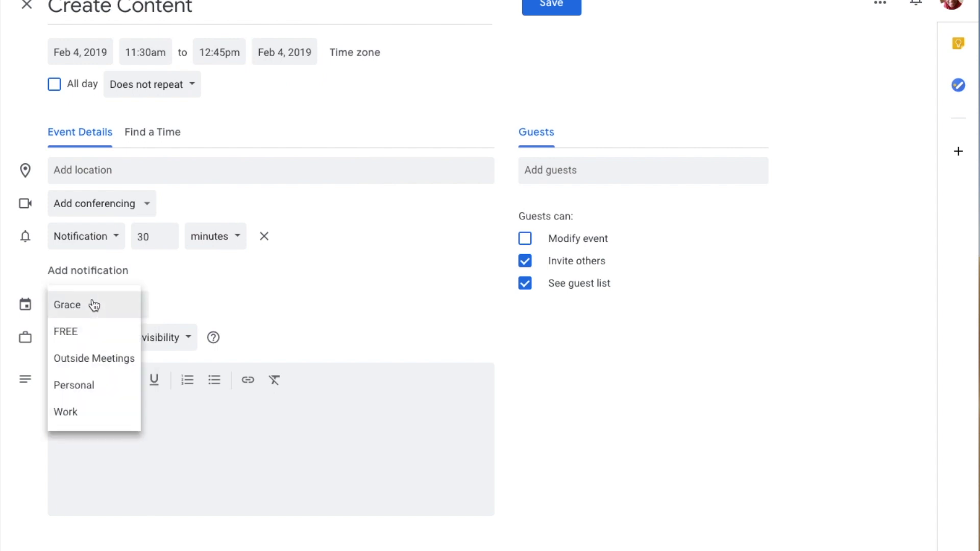
left_click(81, 415)
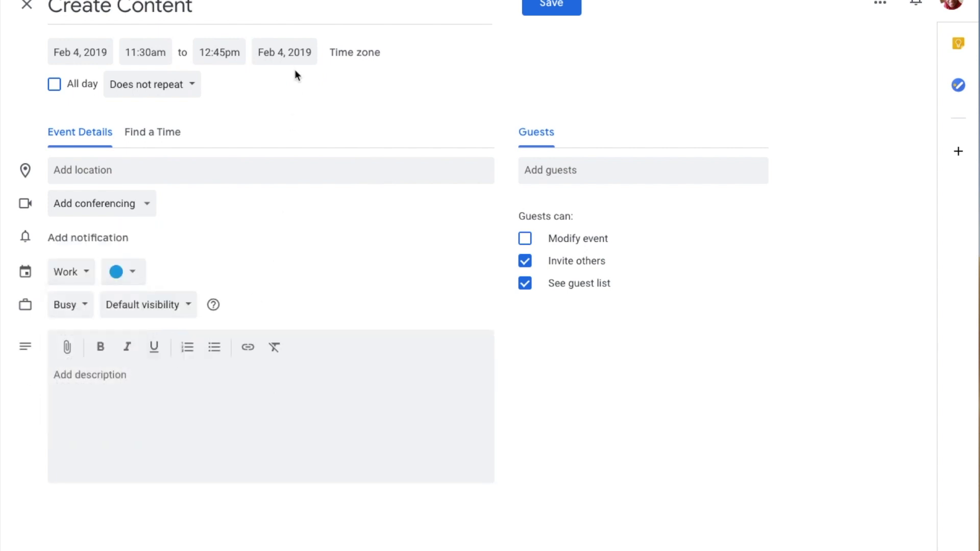
left_click(548, 6)
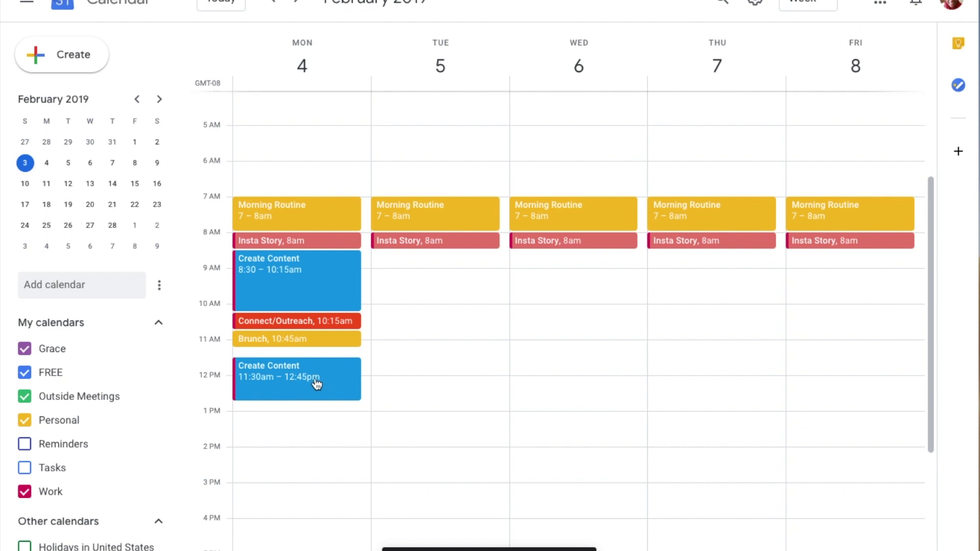
- Start an "Admin" event on Monday, February 4, 2019, from 1:00pm to 1:15pm and open its full details
left_click(298, 416)
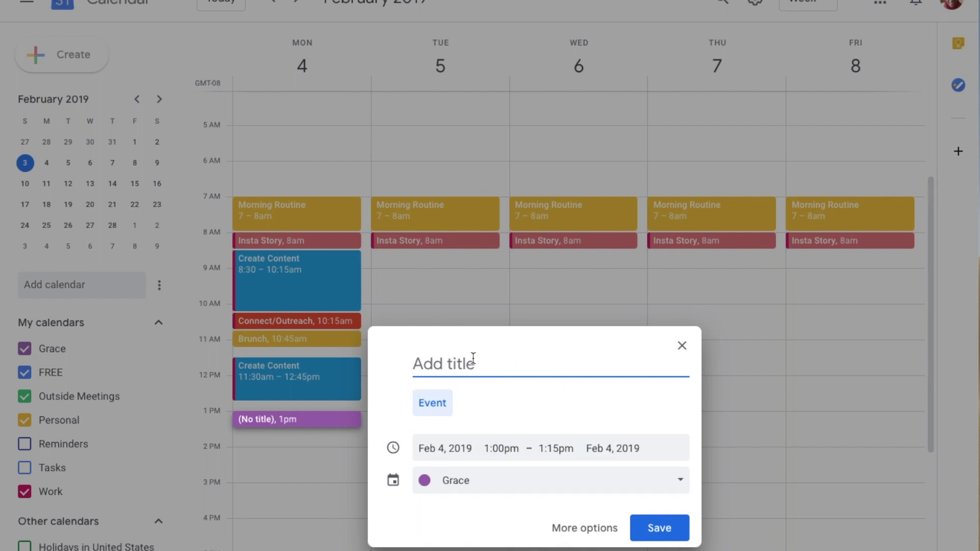
type("Admin")
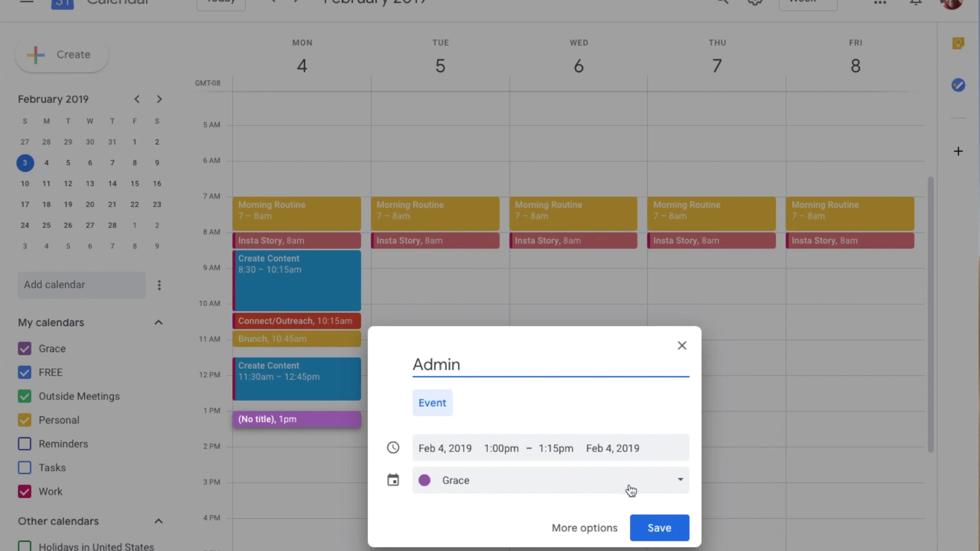
left_click(582, 529)
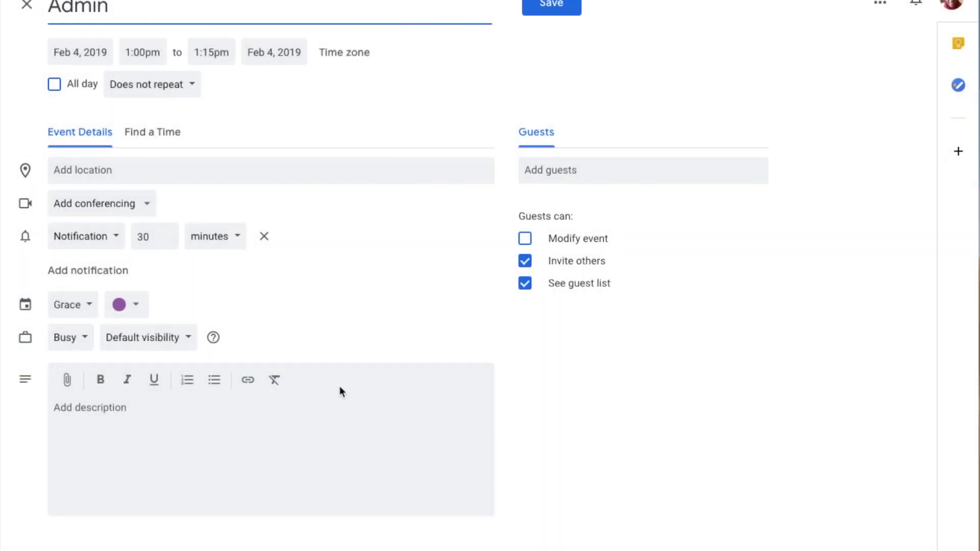
- Colour the Admin event light green, assign it to the Work calendar, and save it
left_click(135, 307)
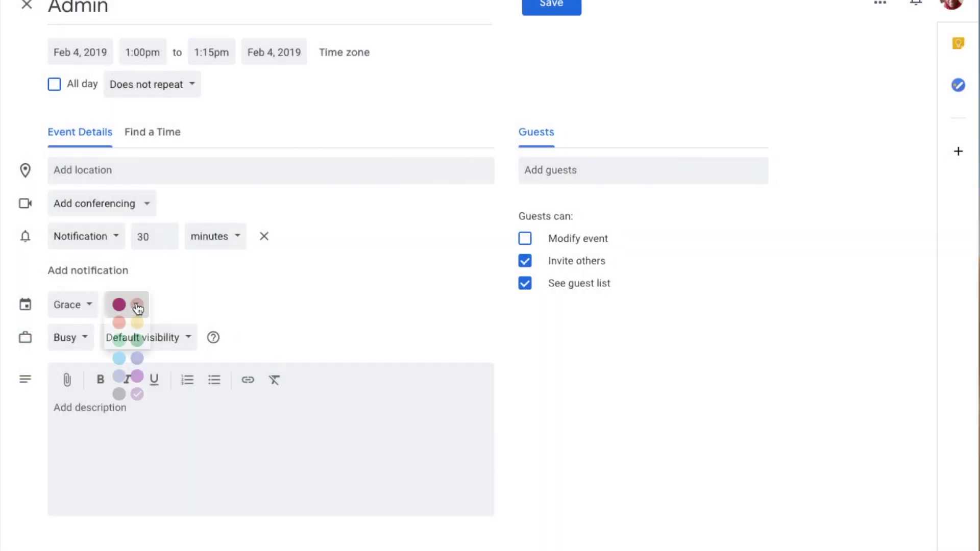
left_click(119, 340)
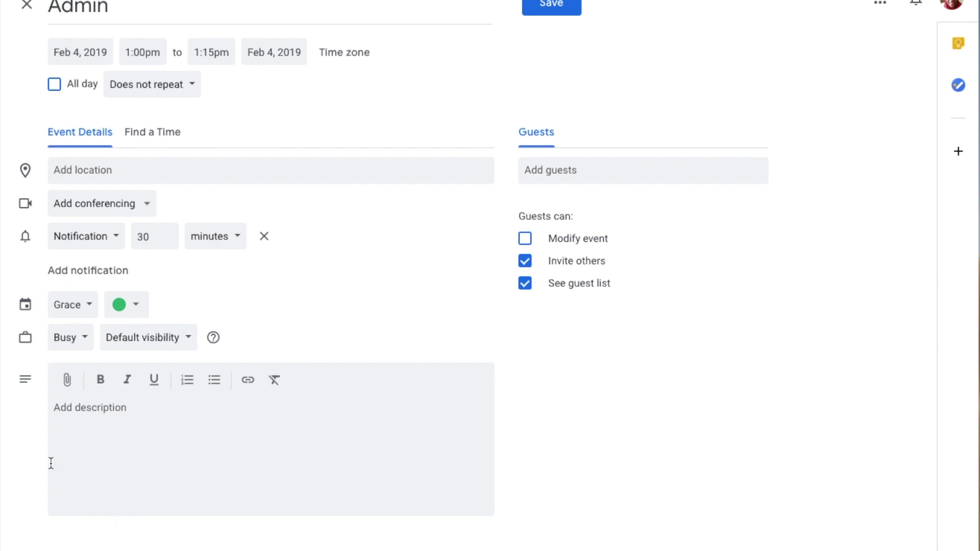
left_click(88, 305)
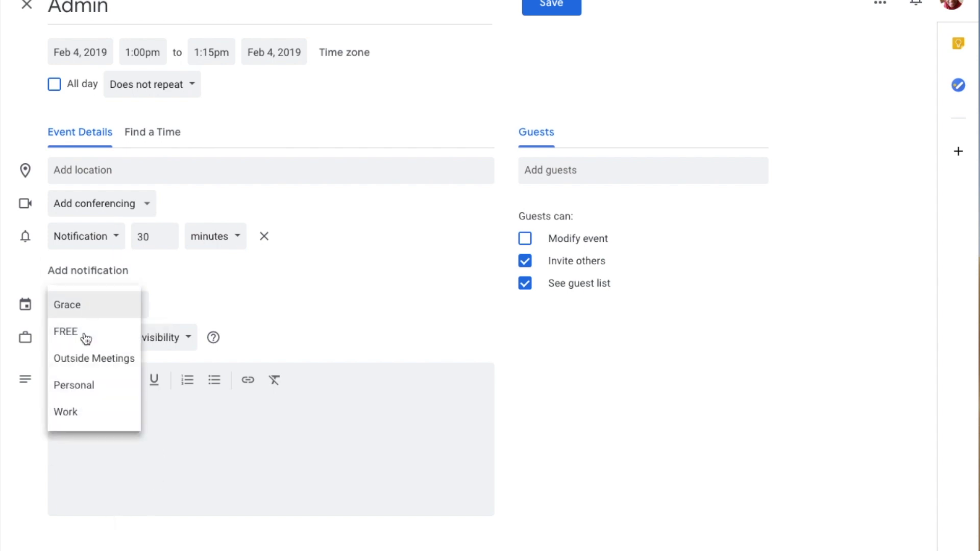
left_click(84, 412)
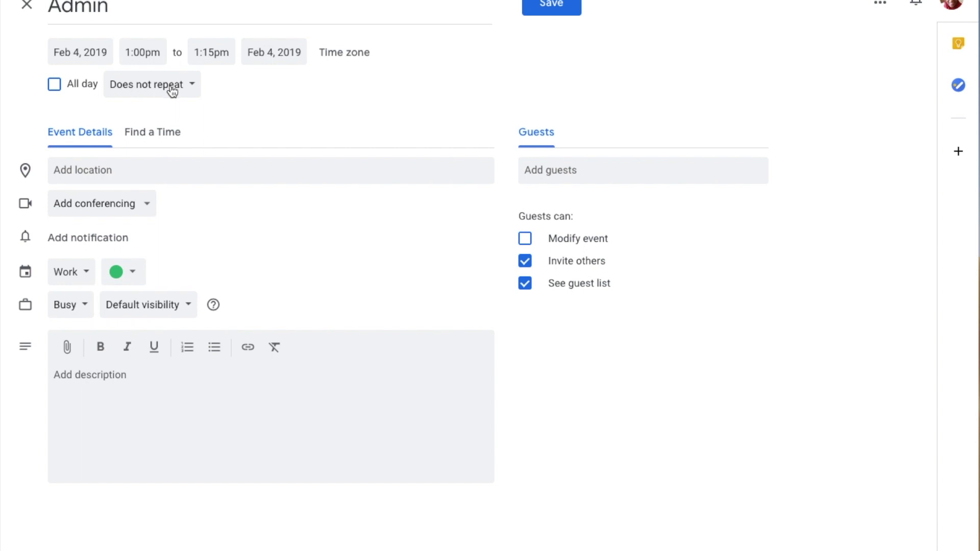
left_click(214, 51)
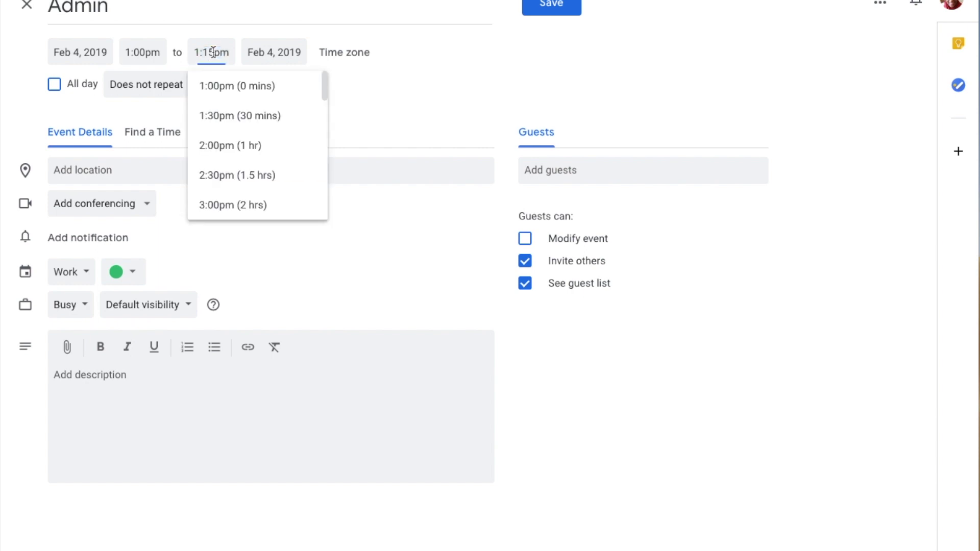
left_click(552, 5)
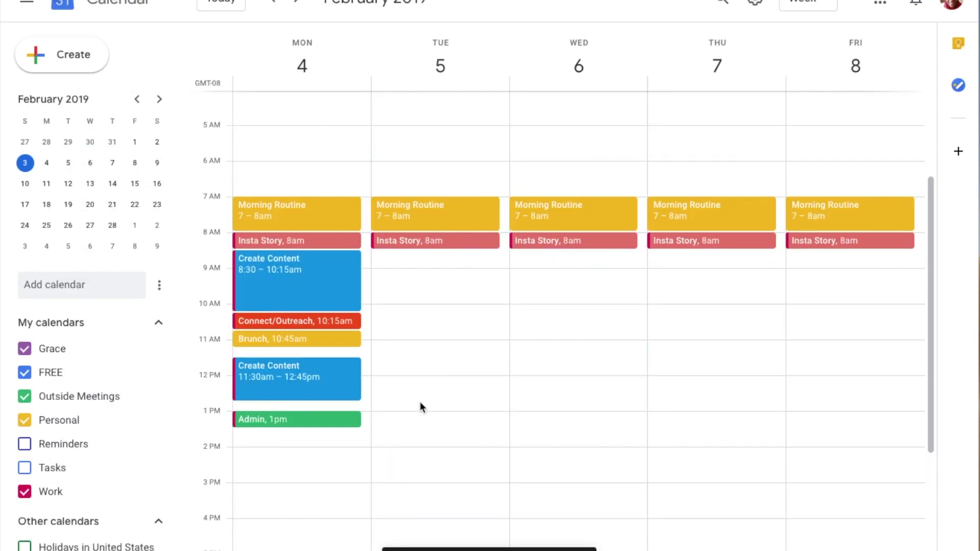
- Move Monday's Admin event up to start at 12:45pm, directly after Create Content, and extend it to 1:30pm
mouse_move(291, 416)
left_mouse_down()
mouse_move(291, 402)
mouse_move(292, 411)
left_mouse_up()
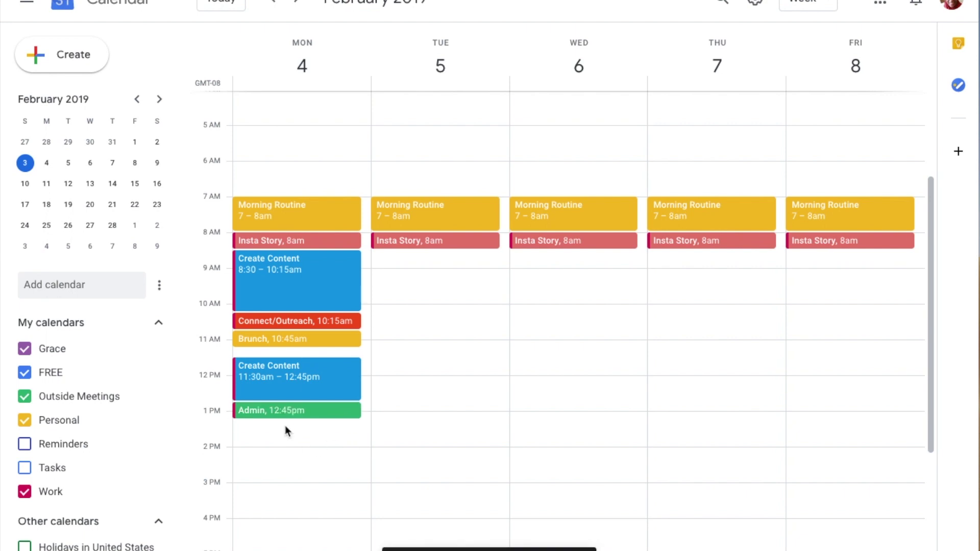
left_click(286, 410)
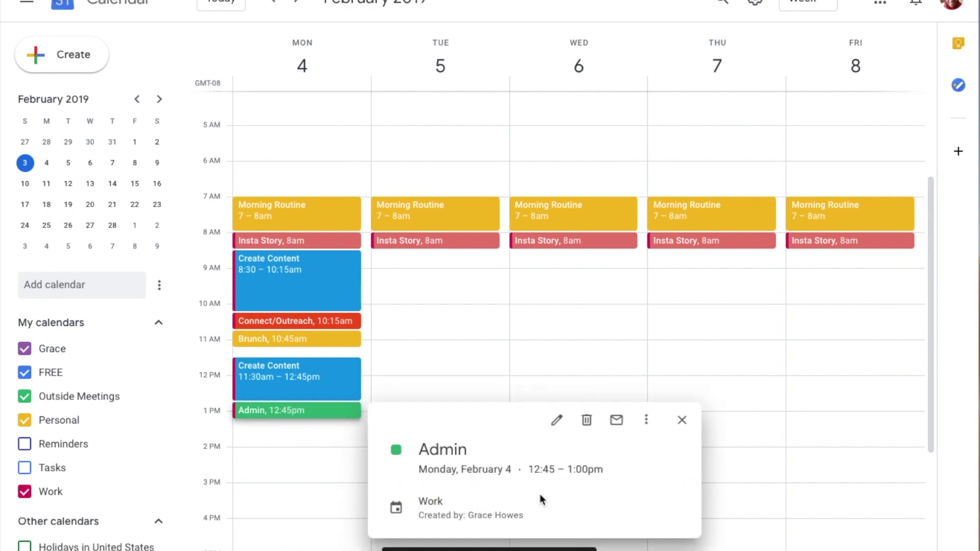
left_click_drag(304, 418, 300, 427)
left_click(320, 417)
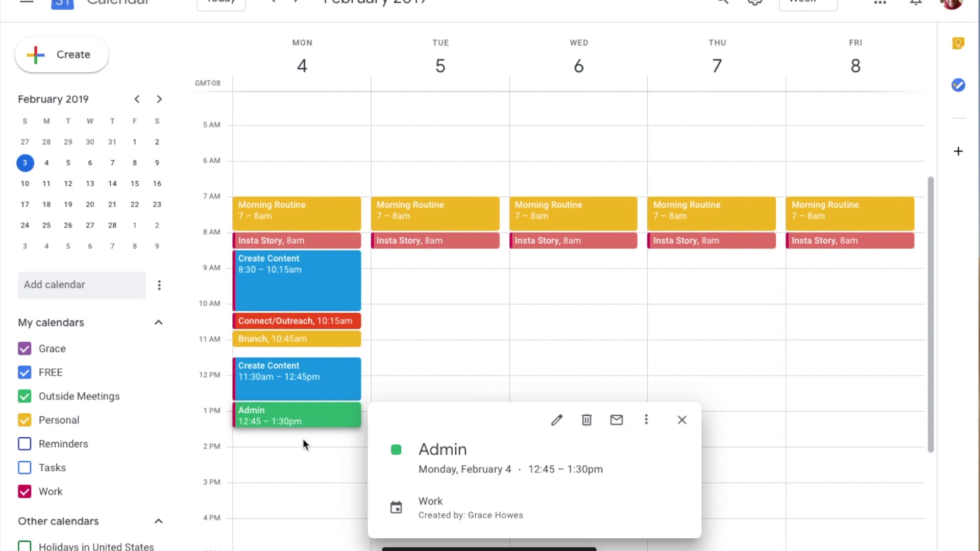
left_click(433, 337)
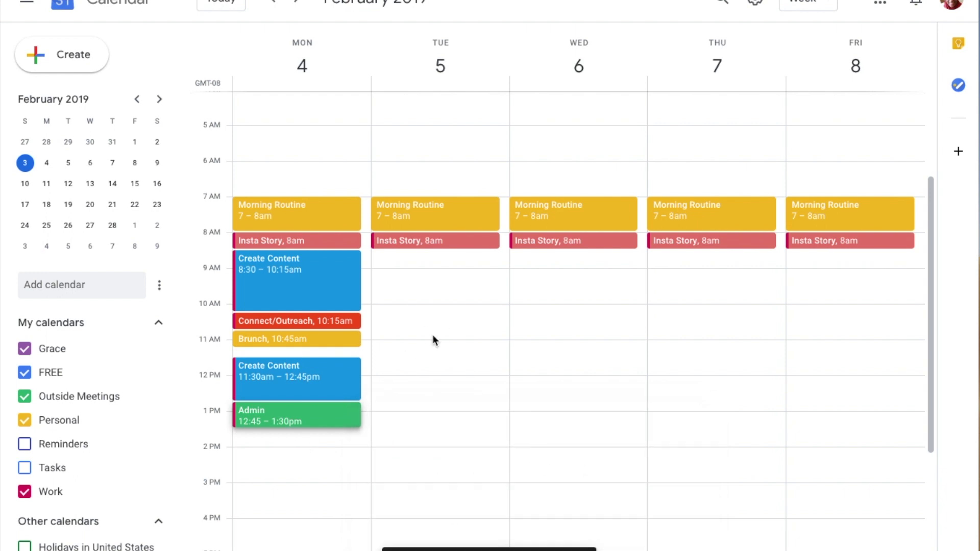
- Start an "Edit Content" event on Monday, February 4, 2019, at 2:00pm in the Work calendar, coloured blue
left_click(282, 452)
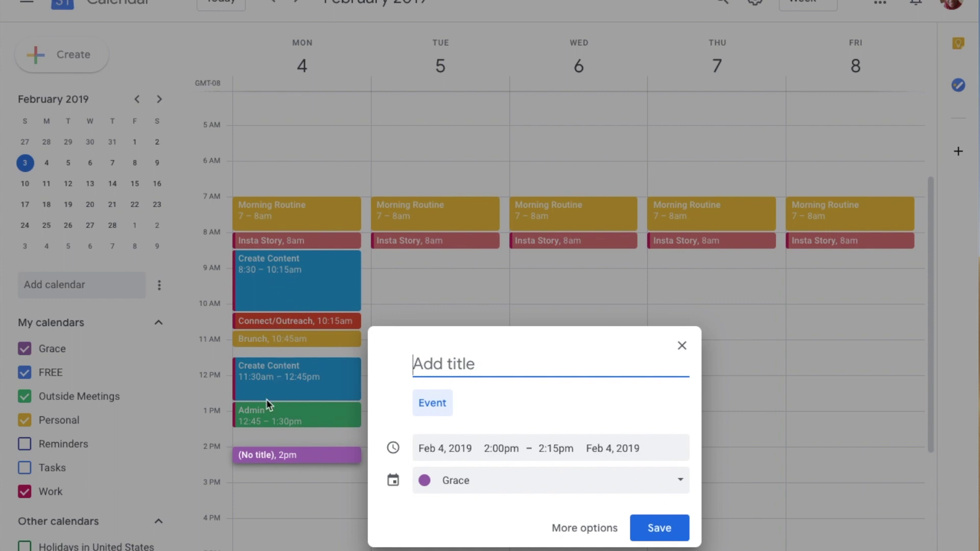
type("Ed")
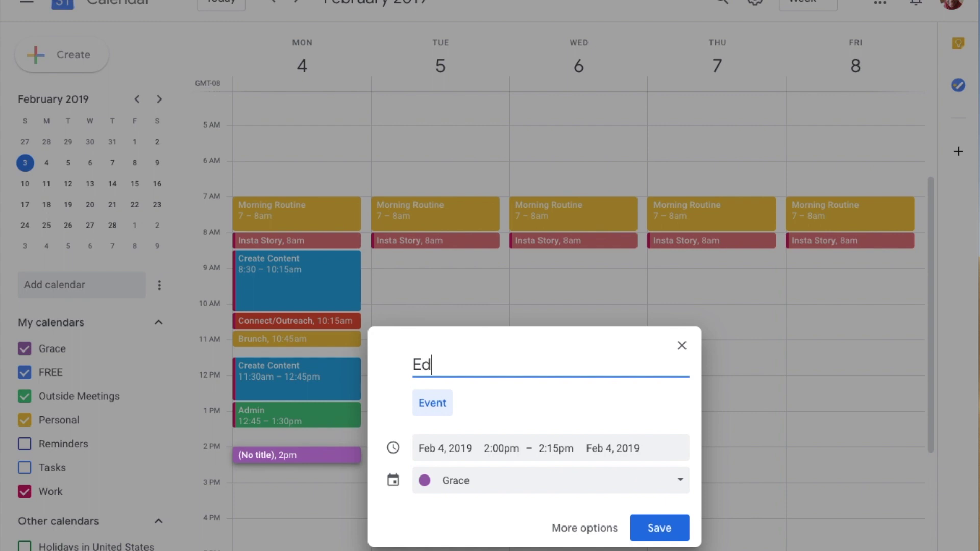
type("it Content")
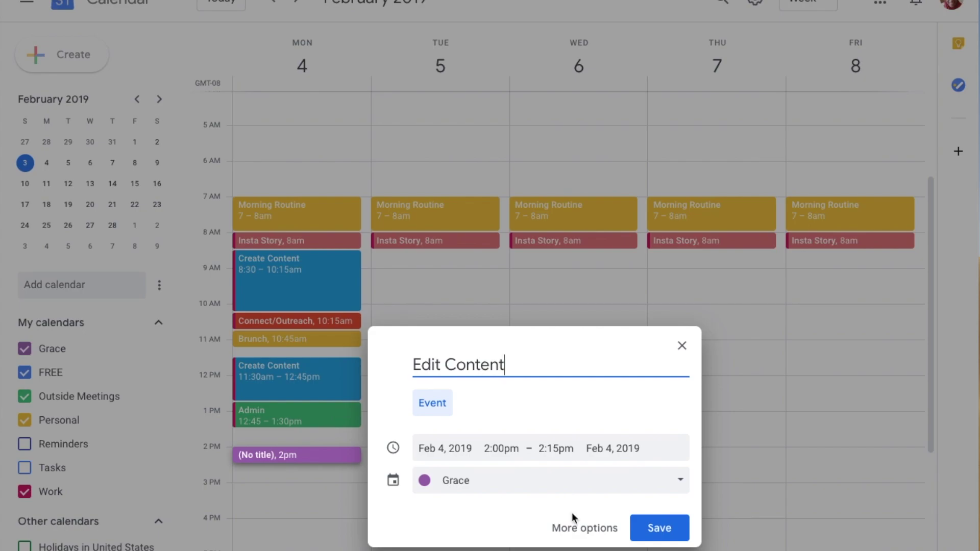
left_click(584, 529)
left_click(82, 306)
left_click(77, 413)
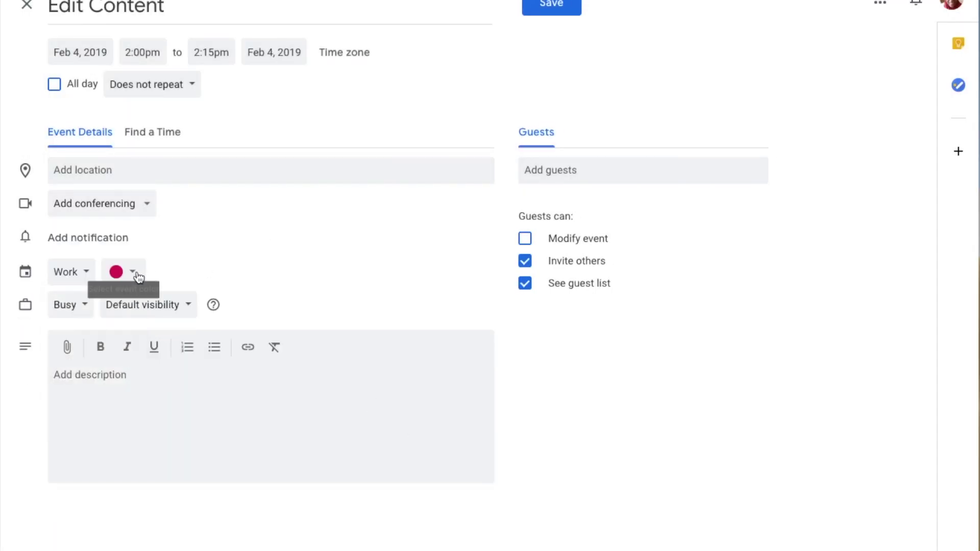
left_click(132, 274)
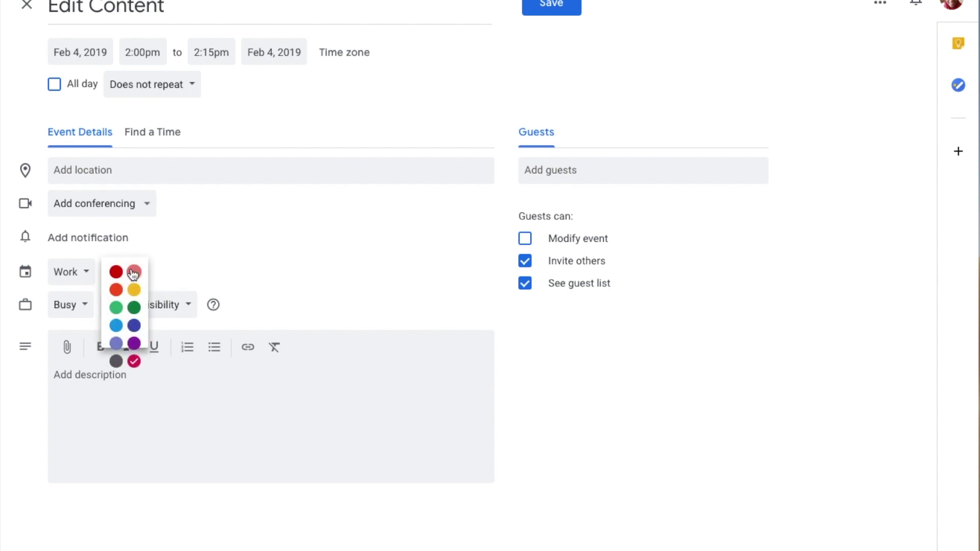
left_click(116, 325)
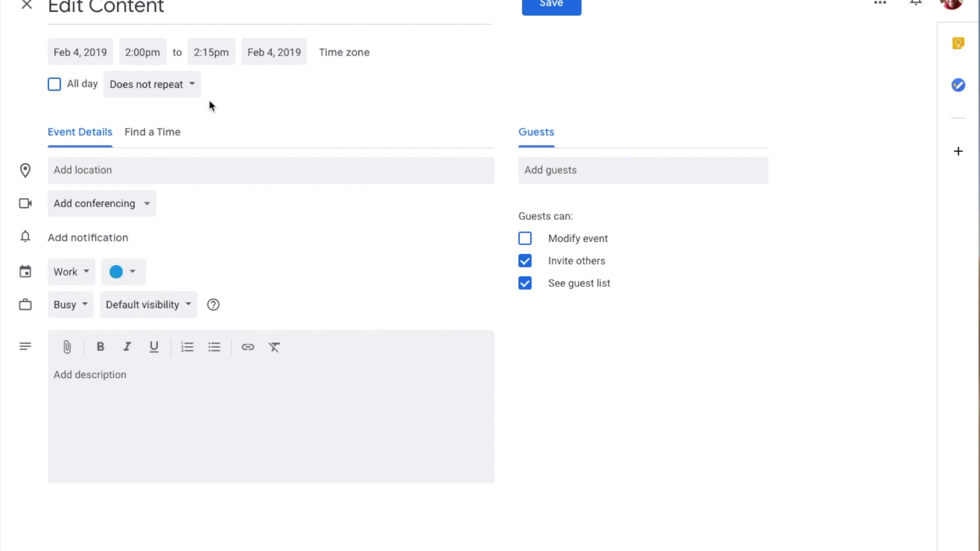
- Set the end time of Edit Content to 4:30pm and save the event
left_click(215, 53)
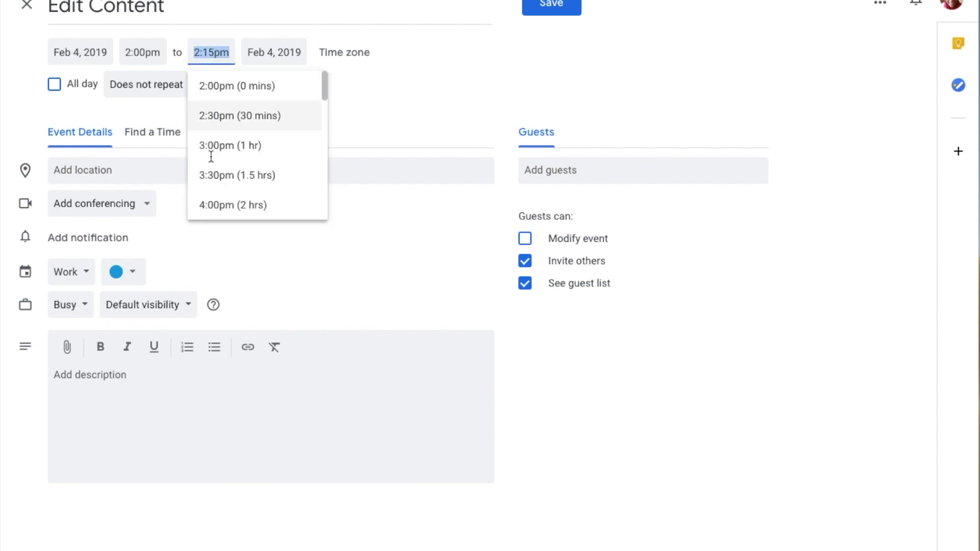
scroll(220, 197, "down", 1)
scroll(220, 197, "down", 1)
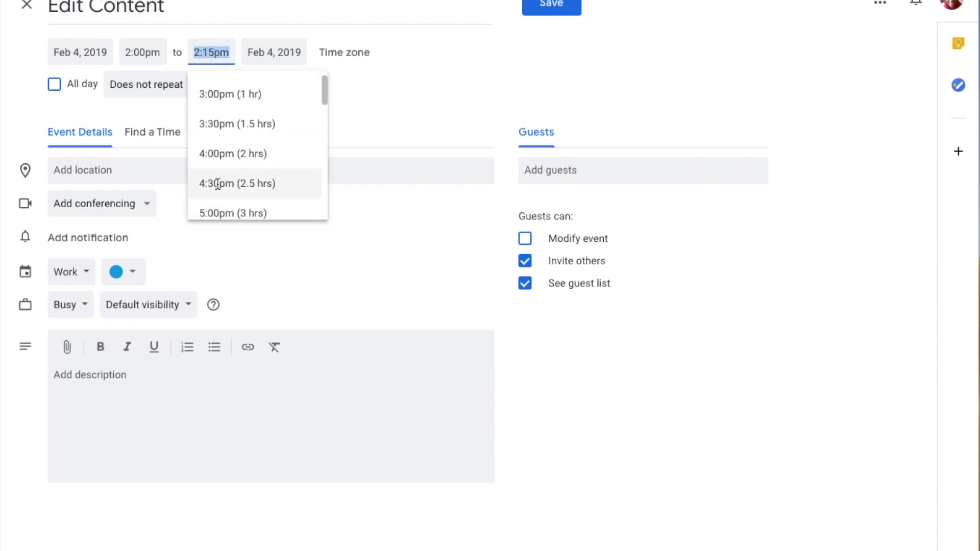
left_click(217, 183)
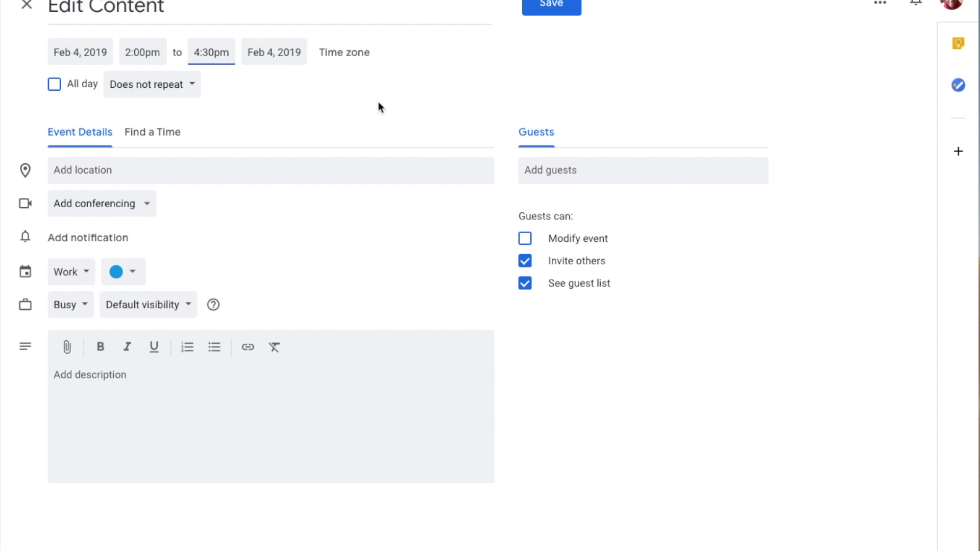
left_click(552, 5)
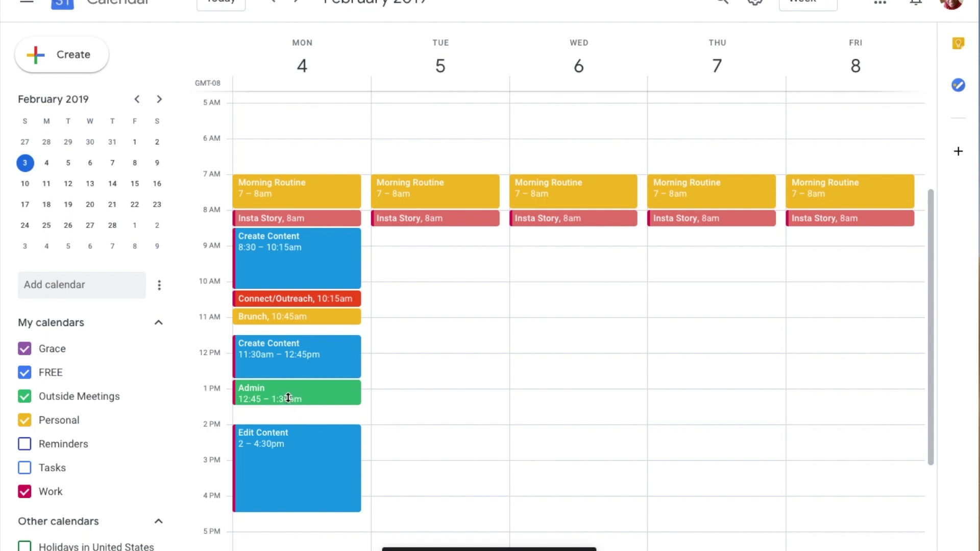
- Reschedule Monday's Admin event to 1–2pm so it ends where Edit Content begins
mouse_move(286, 409)
left_mouse_down()
mouse_move(285, 396)
mouse_move(285, 407)
left_mouse_up()
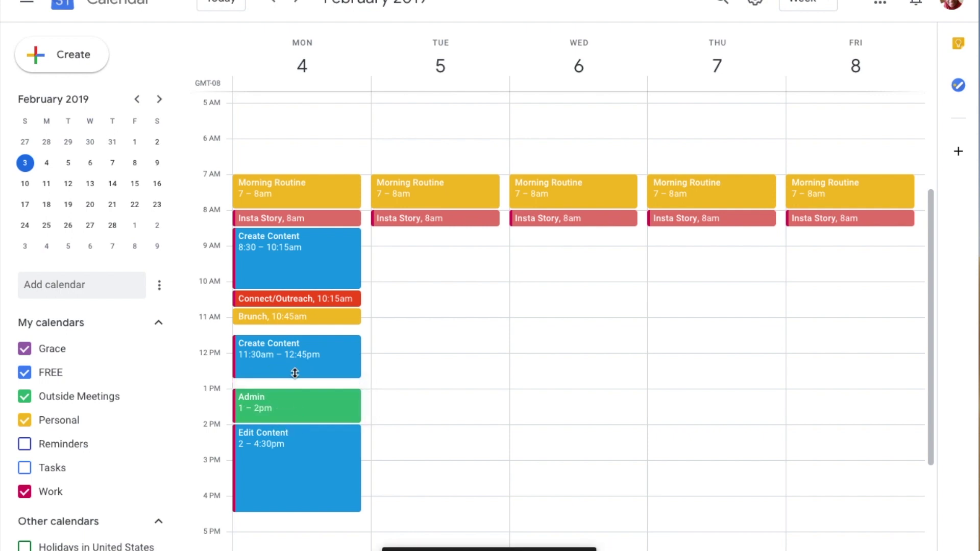
- Extend Monday's second Create Content event to 1pm, and return its end to 12:45pm
left_click(293, 379)
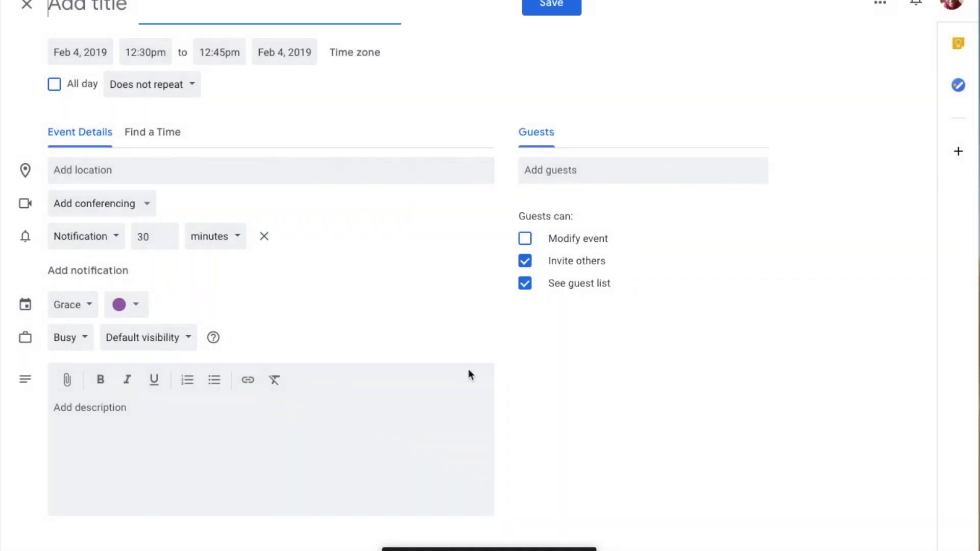
left_click(26, 5)
left_click_drag(292, 376, 294, 389)
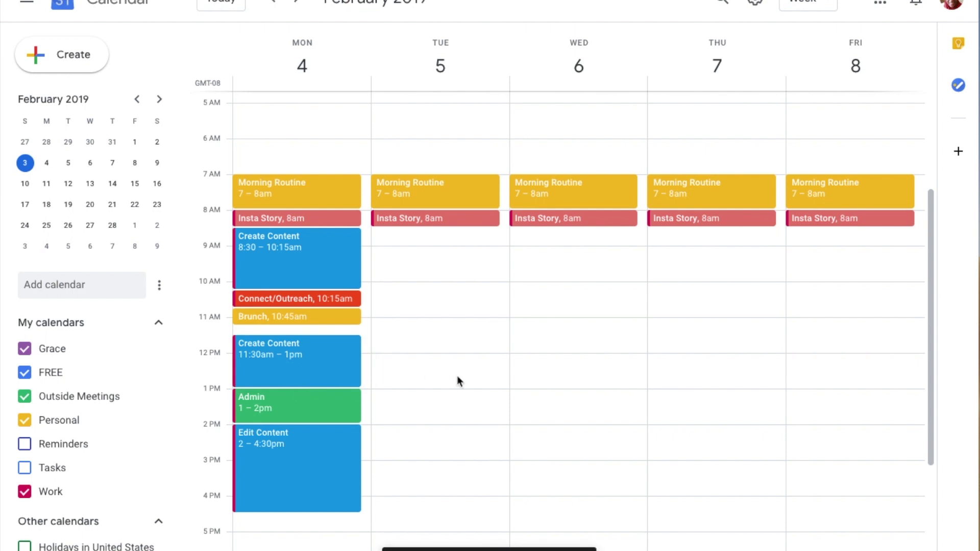
left_click_drag(295, 385, 297, 384)
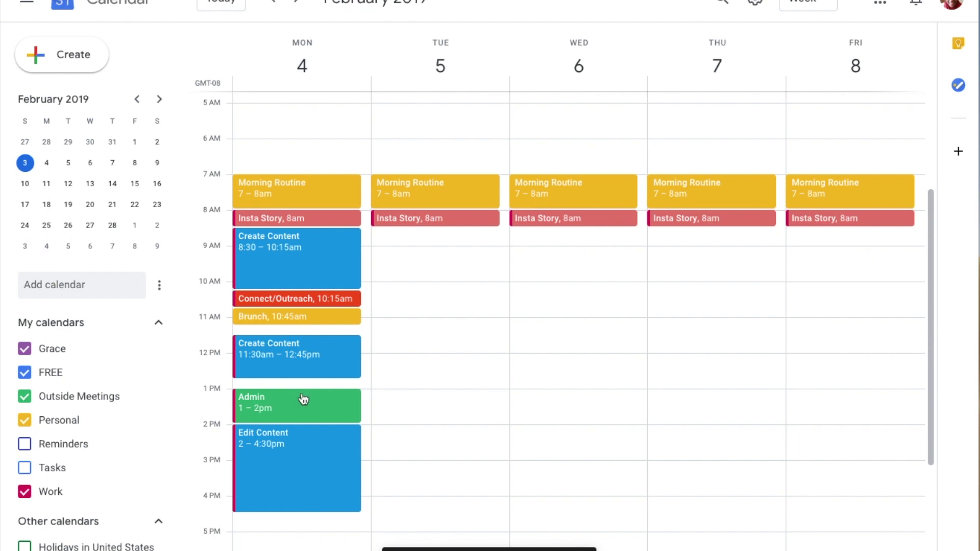
- Try Monday's Admin event at 12:45–1:45pm, directly after Create Content, and return it to 1–2pm
left_click(301, 388)
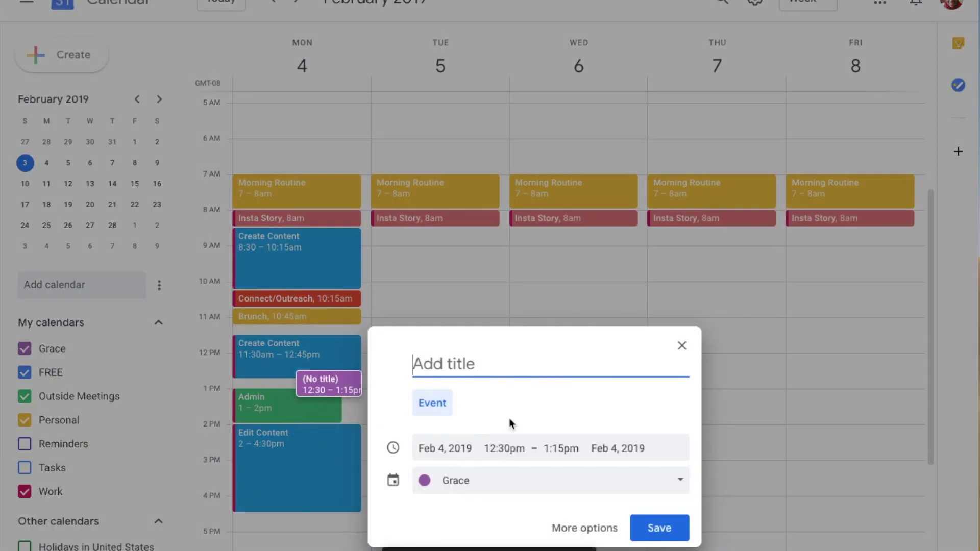
left_click(682, 345)
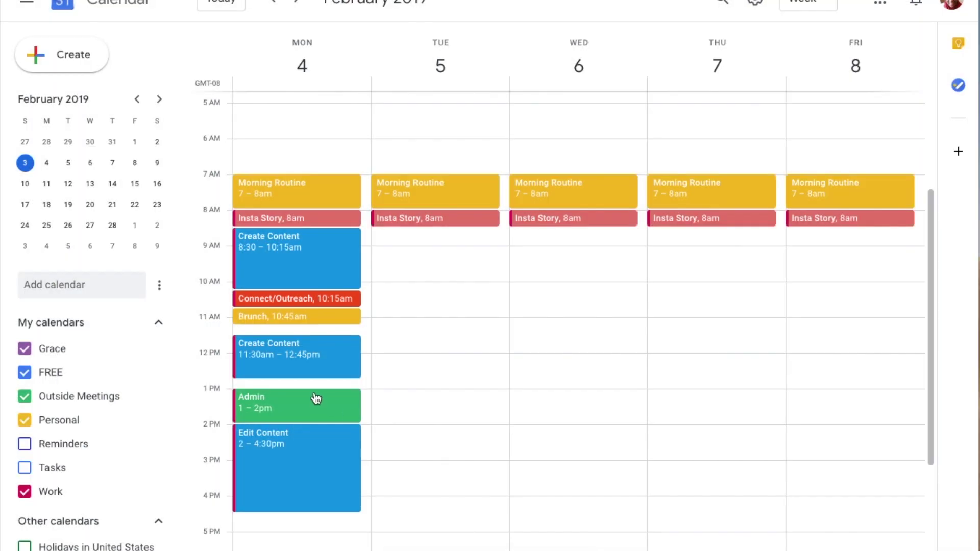
left_click_drag(312, 388, 307, 381)
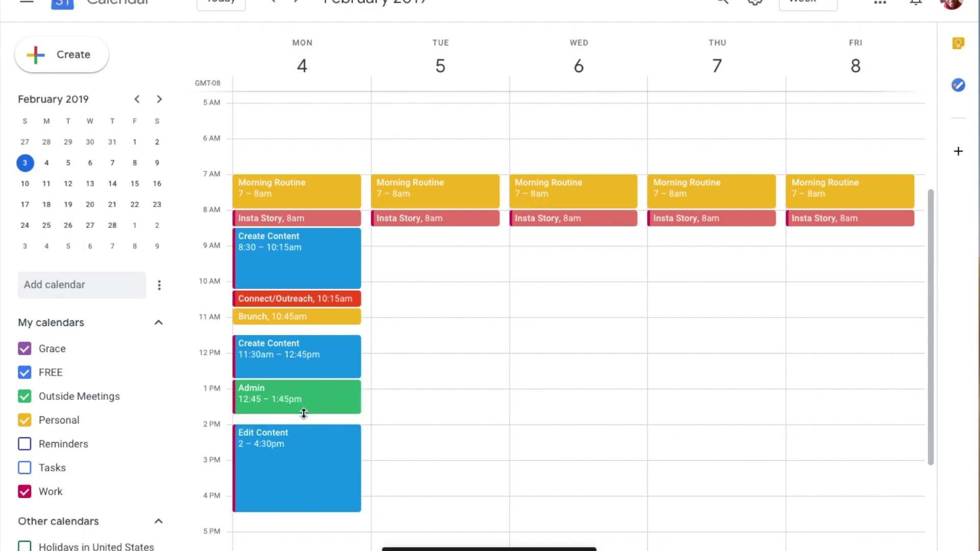
mouse_move(306, 404)
left_mouse_down()
mouse_move(298, 417)
mouse_move(298, 404)
left_mouse_up()
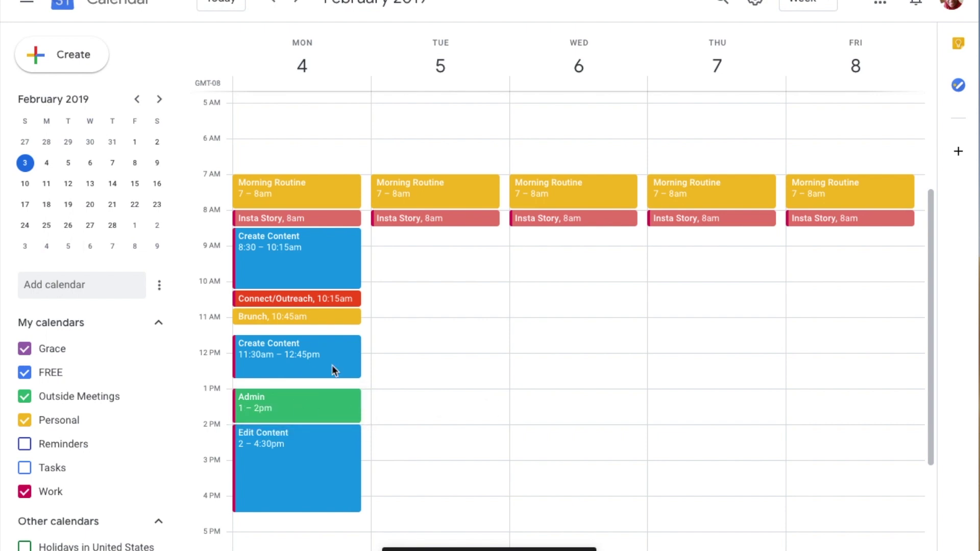
- Move Monday's second Create Content event to 11:15am–12:30pm and save a Break event at 12:30–12:45pm after it
left_click_drag(312, 343, 306, 323)
left_click(295, 379)
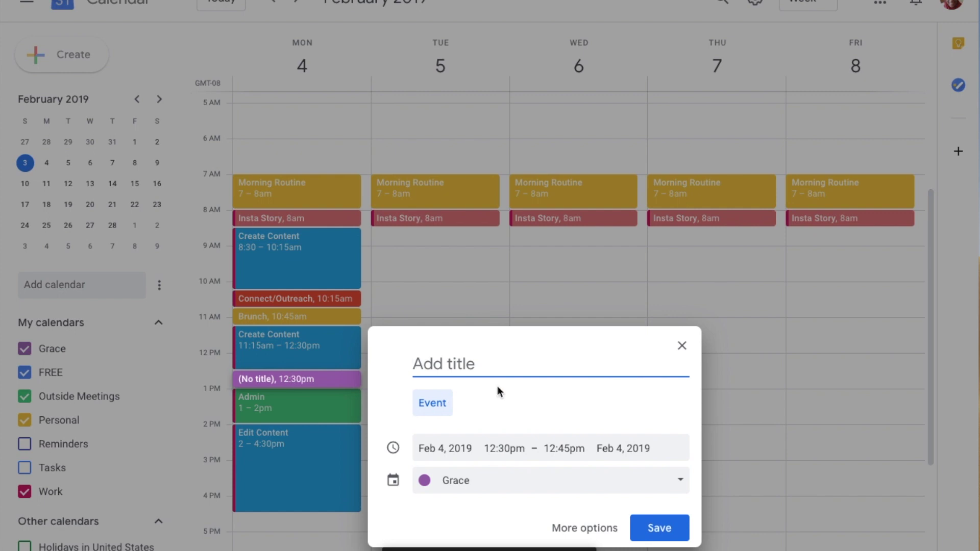
type("Break")
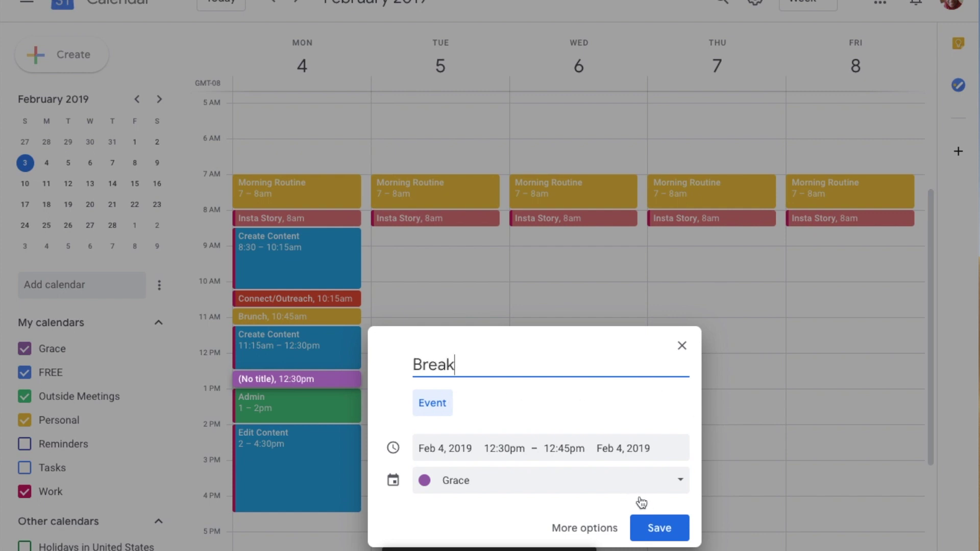
left_click(593, 531)
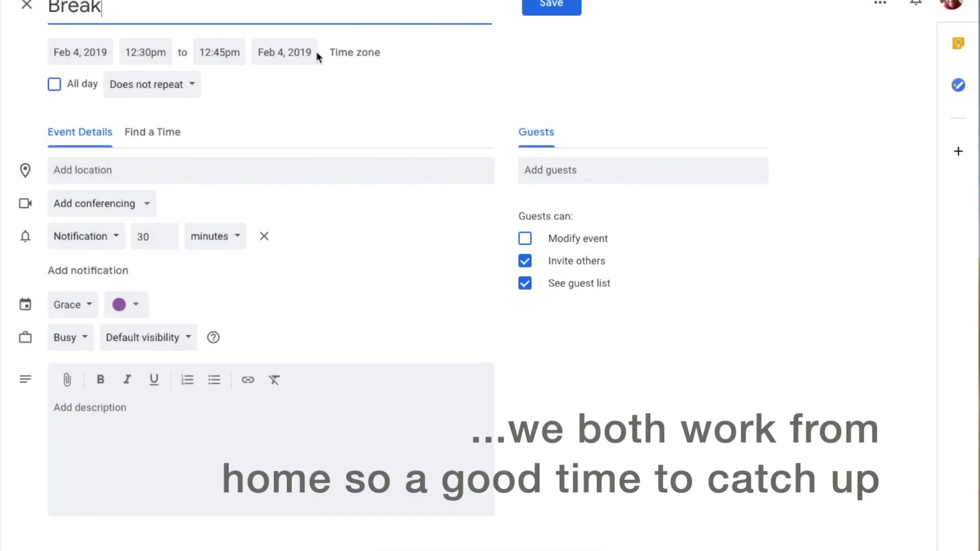
left_click(551, 6)
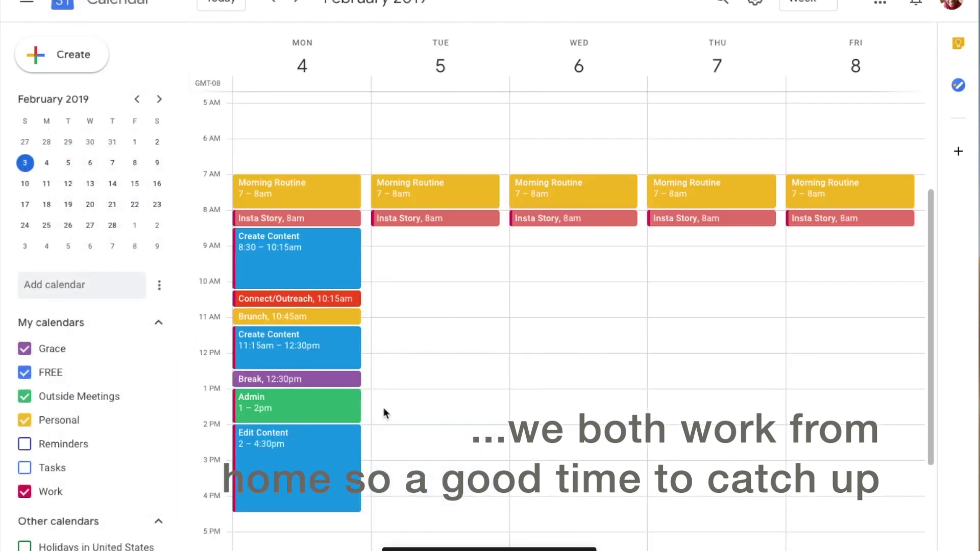
- Change the colour of Monday's Break event to lavender and save it
left_click(283, 380)
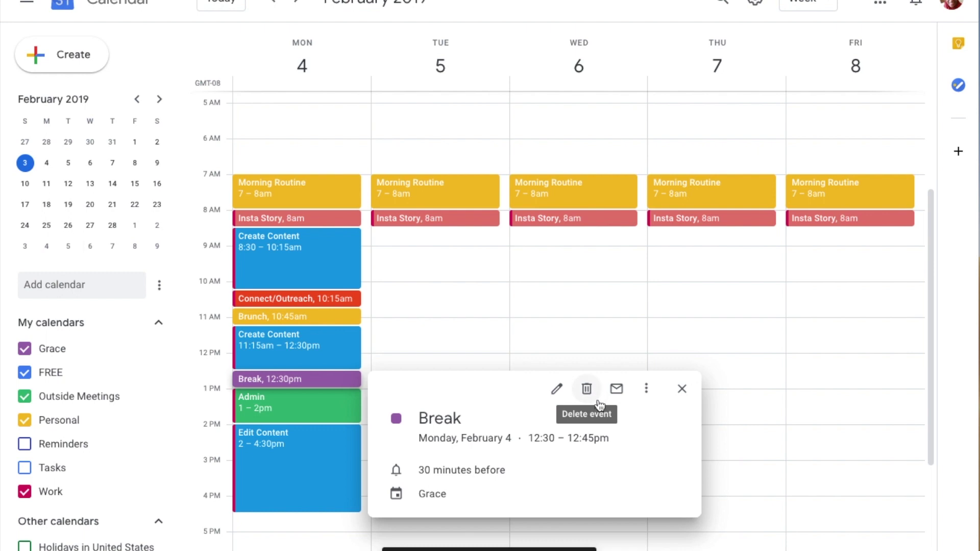
left_click(556, 389)
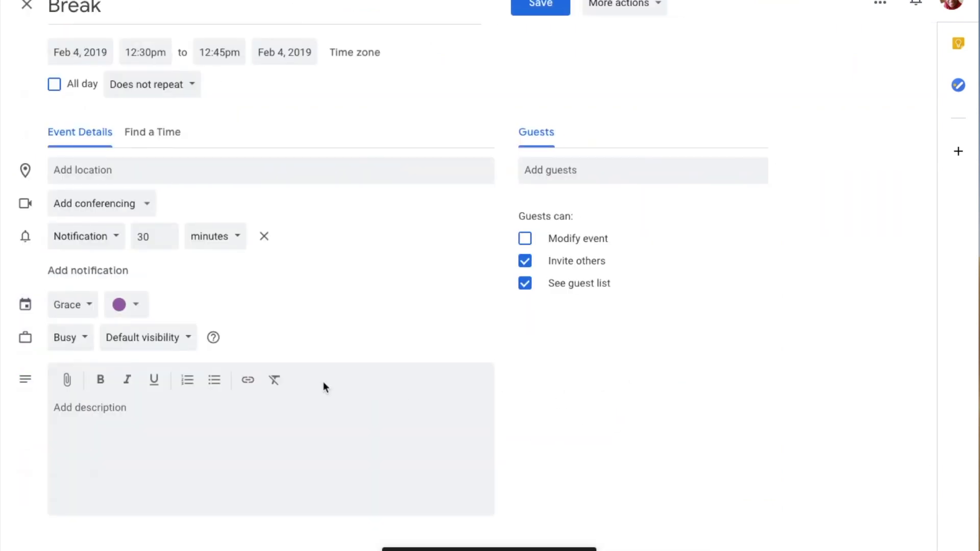
left_click(134, 305)
left_click(119, 378)
left_click(541, 4)
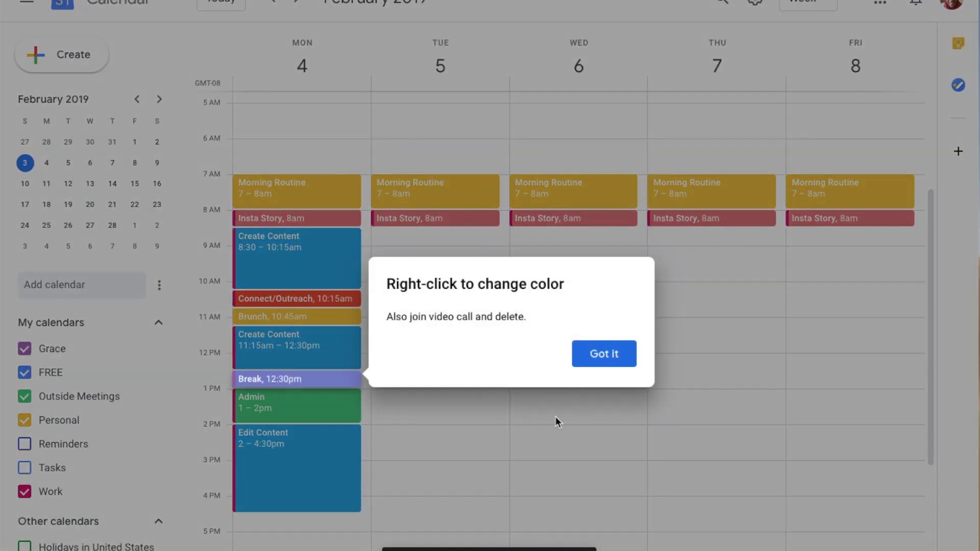
left_click(556, 417)
- Add a Monday event titled Wrap up after Edit Content, running from 4:30pm to 5:00pm
scroll(436, 461, "down", 1)
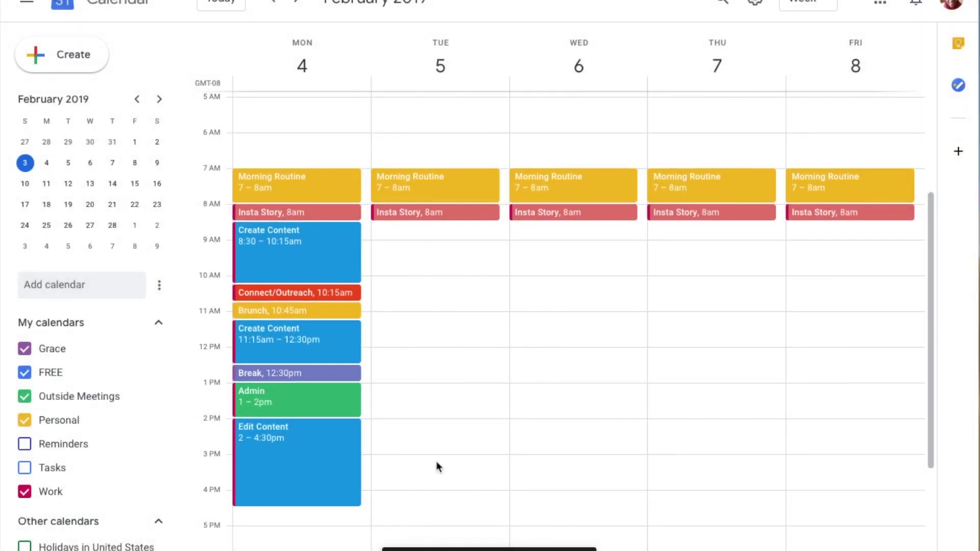
left_click(295, 511)
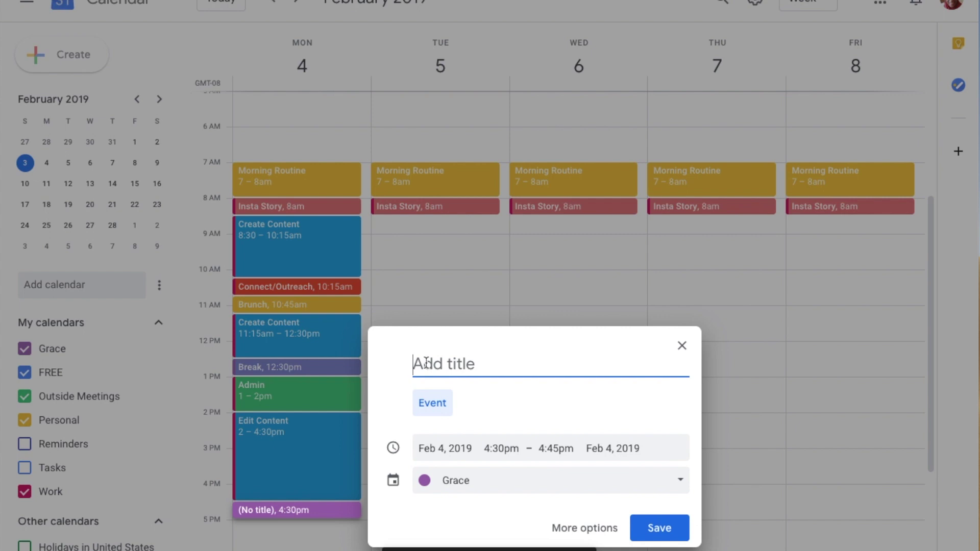
type("Wrap up")
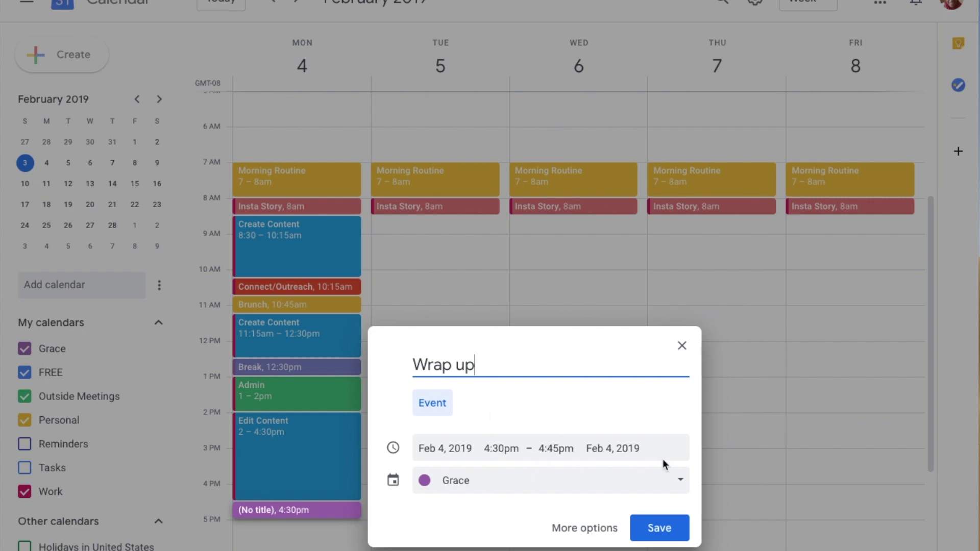
left_click(586, 531)
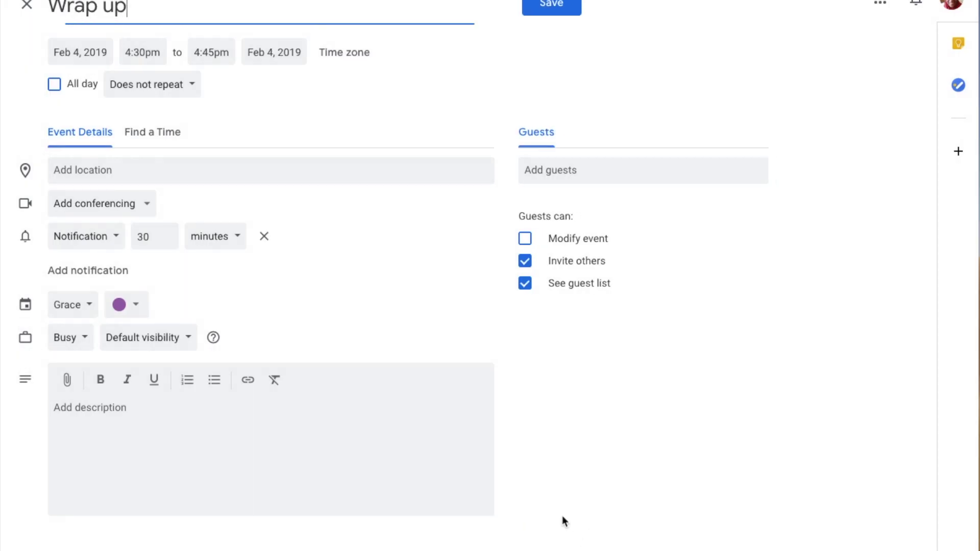
left_click(217, 57)
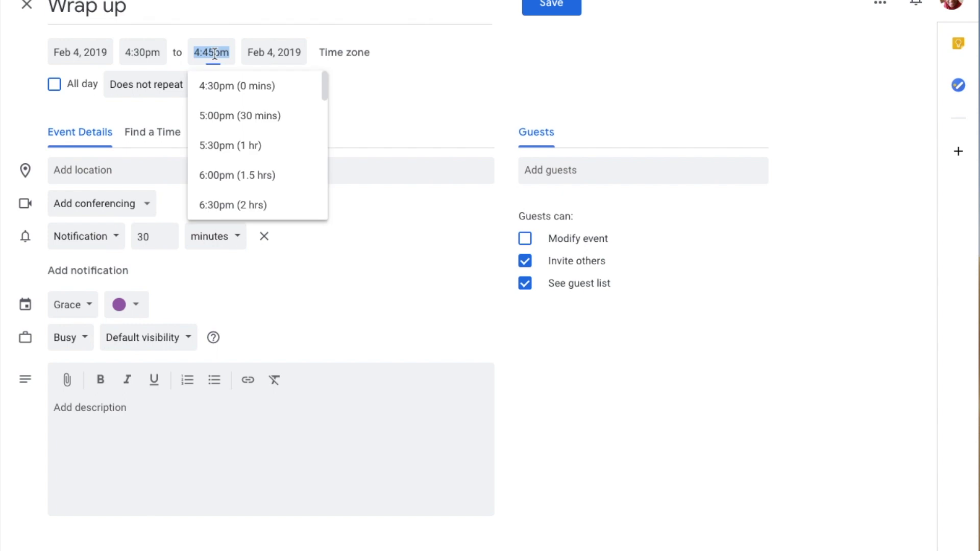
left_click(217, 116)
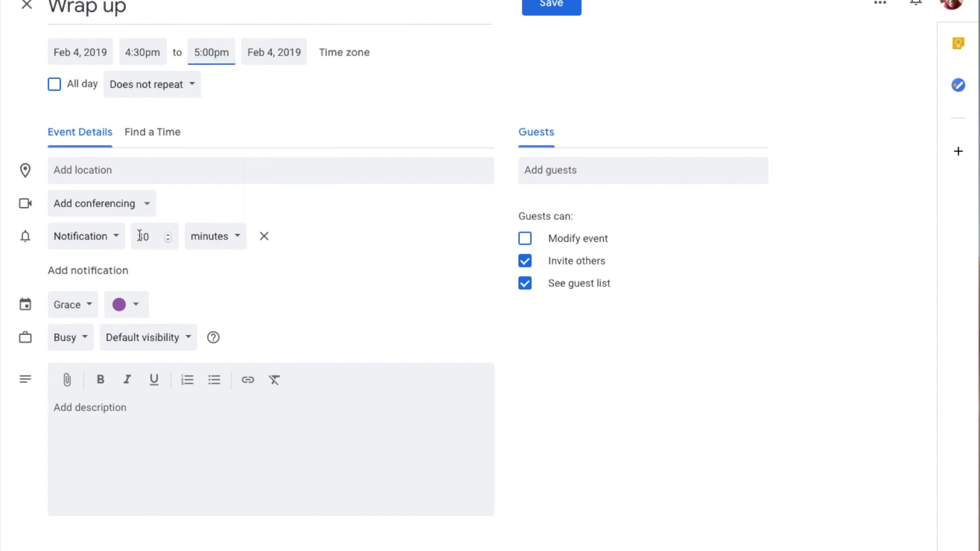
- Colour the Wrap up event light green, assign it to the Work calendar and save it
left_click(136, 305)
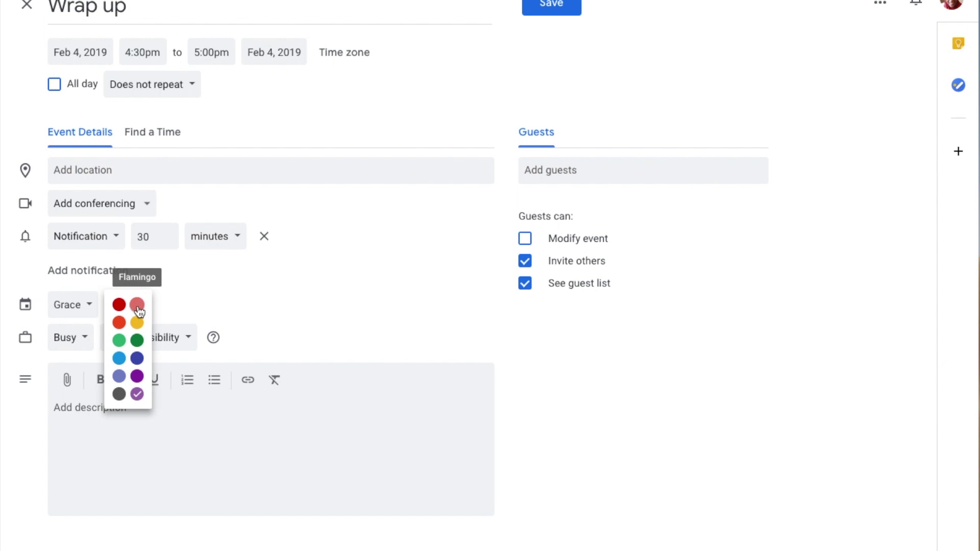
left_click(119, 341)
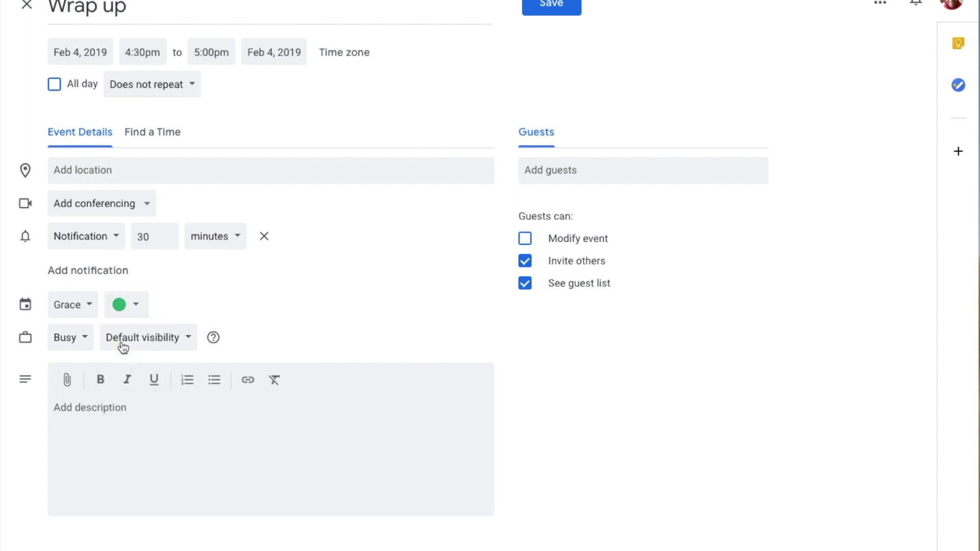
left_click(72, 304)
left_click(74, 412)
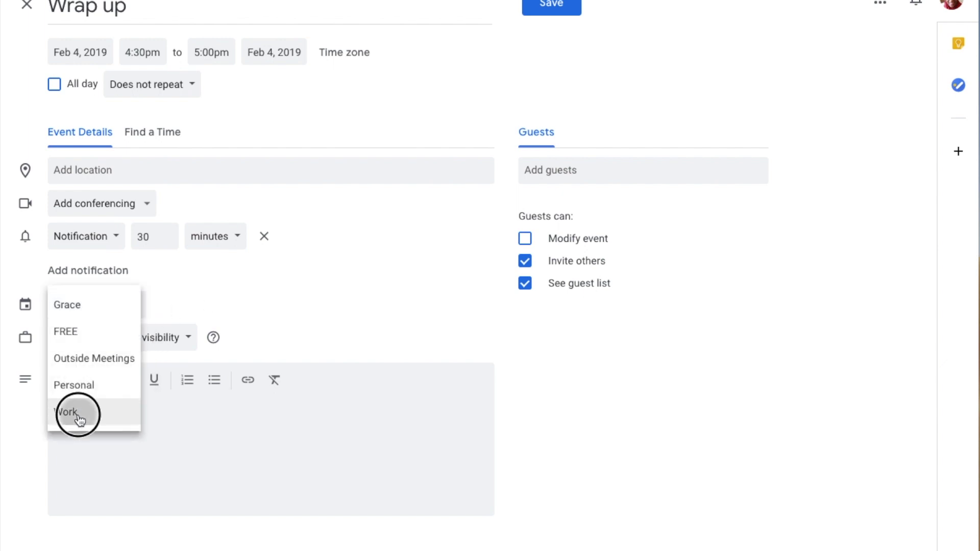
left_click(548, 9)
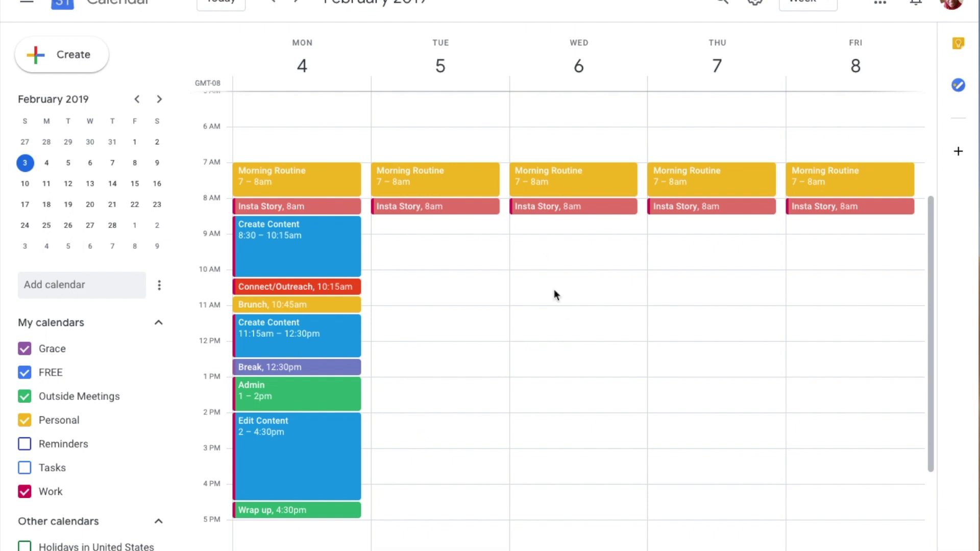
- Add a blue Record Content event in the Work calendar on Tuesday at 8:30–9:30am
left_click(485, 542)
left_click(434, 227)
left_click(433, 231)
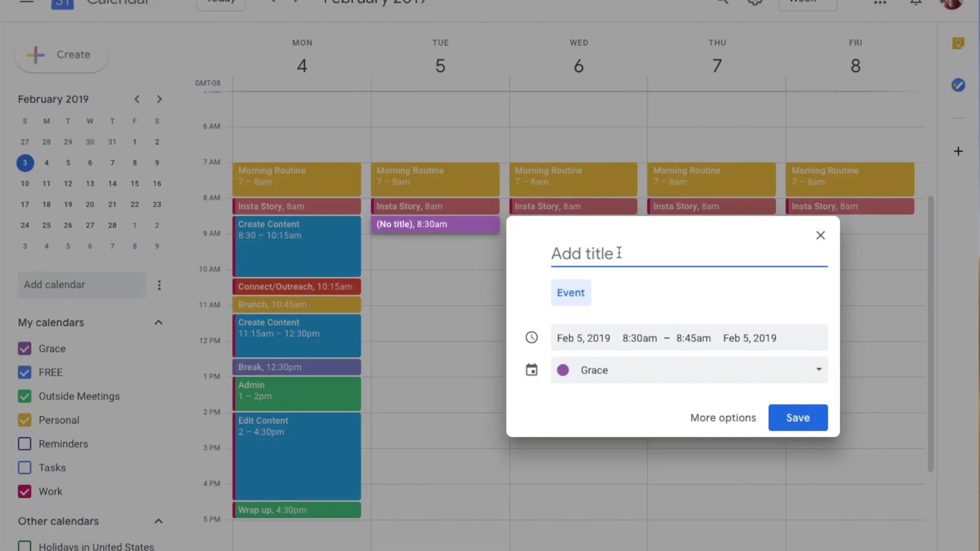
type("Record Content")
left_click(689, 370)
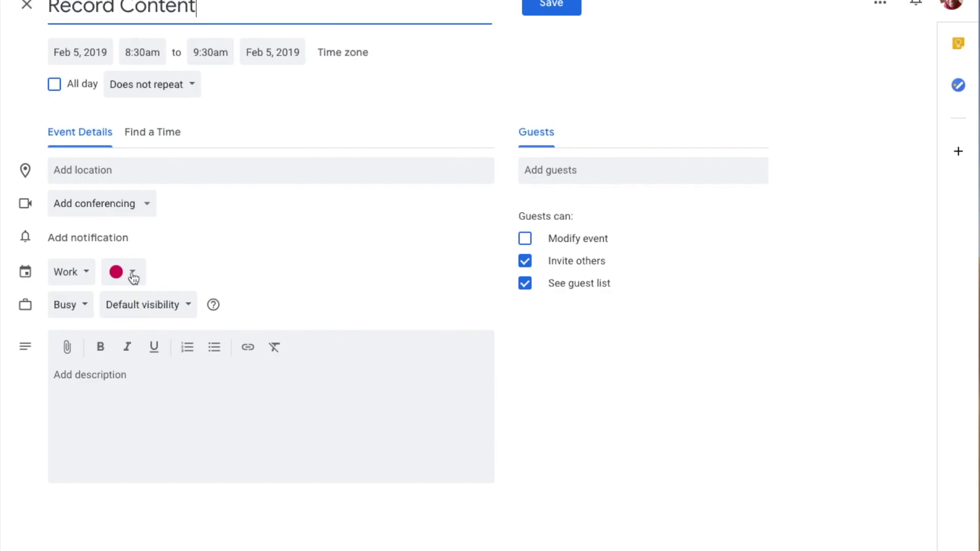
left_click(133, 279)
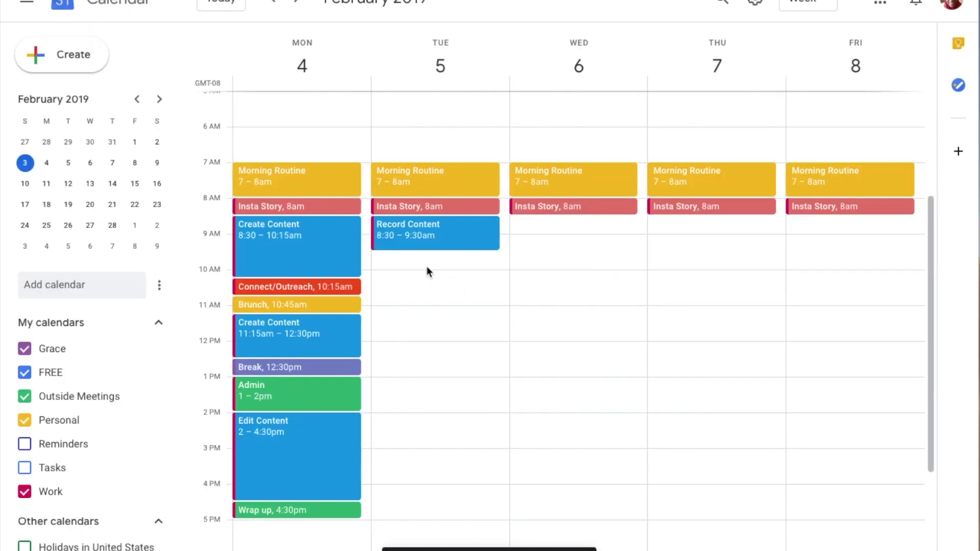
- Rename Tuesday's Record Content event as On Call
left_click(427, 261)
left_click(470, 258)
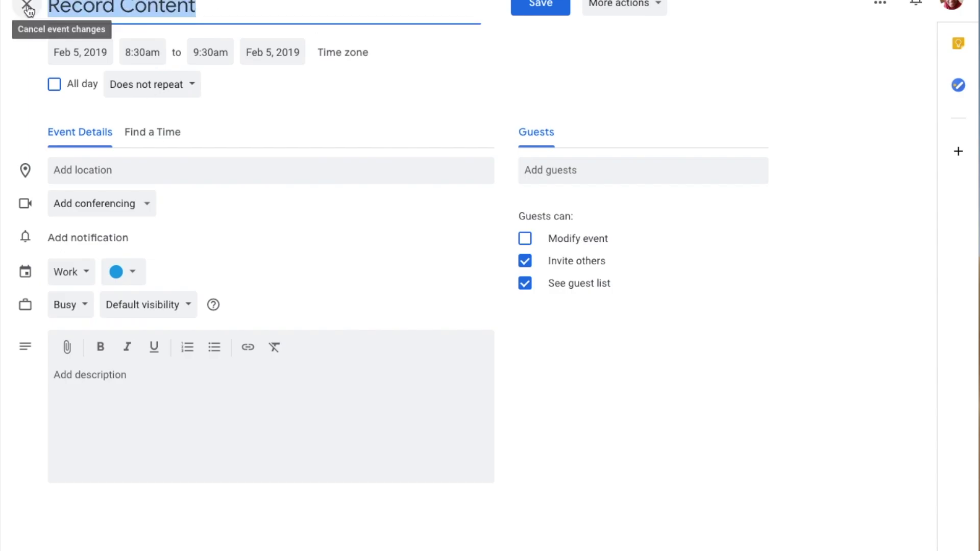
left_click(28, 9)
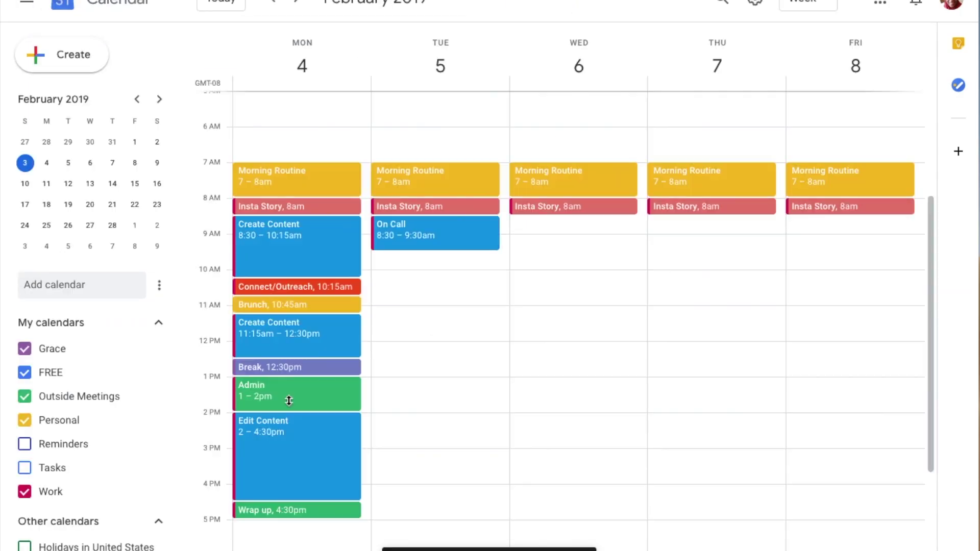
- Add a Client Call event to the Work calendar on Tuesday from 11am to 12:30pm
left_click(428, 318)
type("Client Call")
left_click(722, 505)
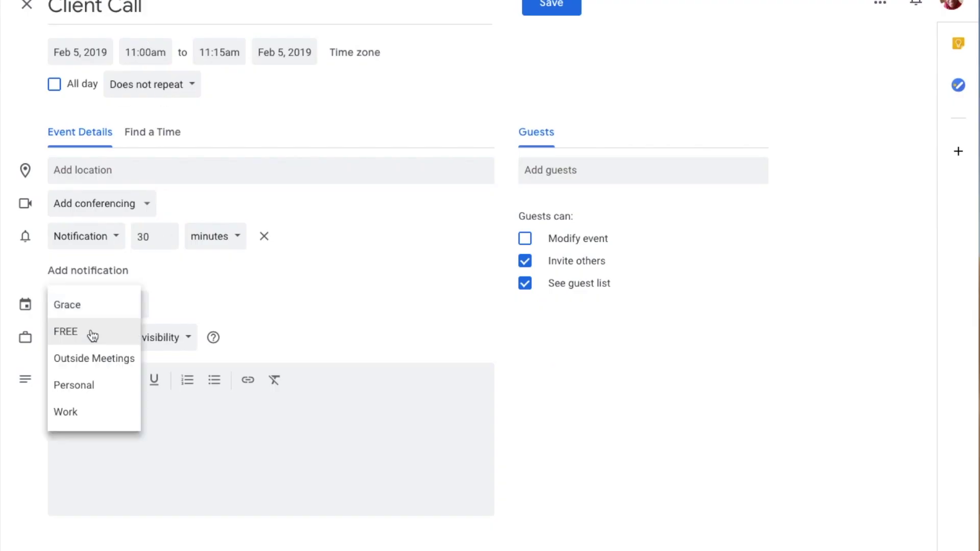
left_click(88, 304)
left_click(87, 403)
left_click(220, 52)
left_click(238, 189)
left_click(552, 4)
- Add a Lunch event to the Personal calendar on Tuesday from 12:30pm to 1:30pm
left_click(414, 368)
type("Lunch")
left_click(722, 527)
left_click(217, 52)
left_click(219, 145)
left_click(79, 271)
left_click(152, 234)
key("ctrl+s")
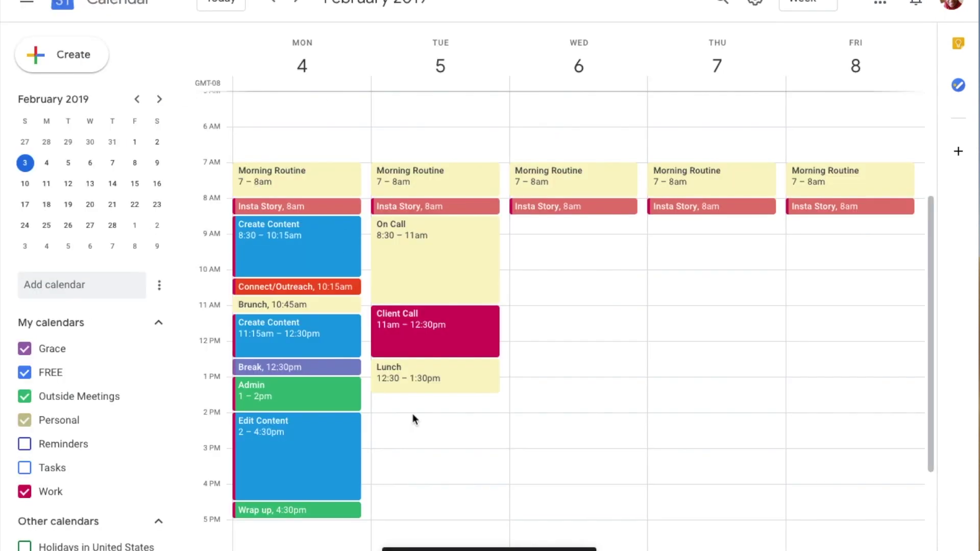
- Start a new event on Tuesday afternoon below Lunch and title it Edit Content
left_click(419, 421)
type("Edi")
key("BackSpace")
key("BackSpace")
key("BackSpace")
type("Edit Contnetn")
key("BackSpace")
key("BackSpace")
key("BackSpace")
key("BackSpace")
type("ent")
- Save Tuesday's Edit Content event in the Work calendar and stretch it to 1:30–3:30pm
left_click(724, 528)
left_click(87, 305)
left_click(87, 403)
left_click(518, 10)
left_click_drag(415, 395, 424, 456)
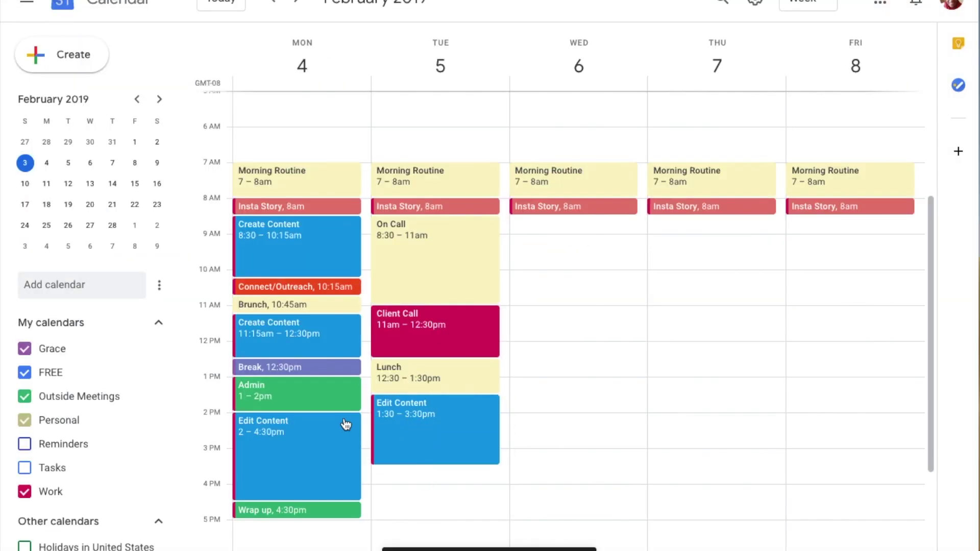
- Delete Tuesday's 8am Insta Story event
left_click(412, 206)
left_click(724, 215)
left_click(400, 221)
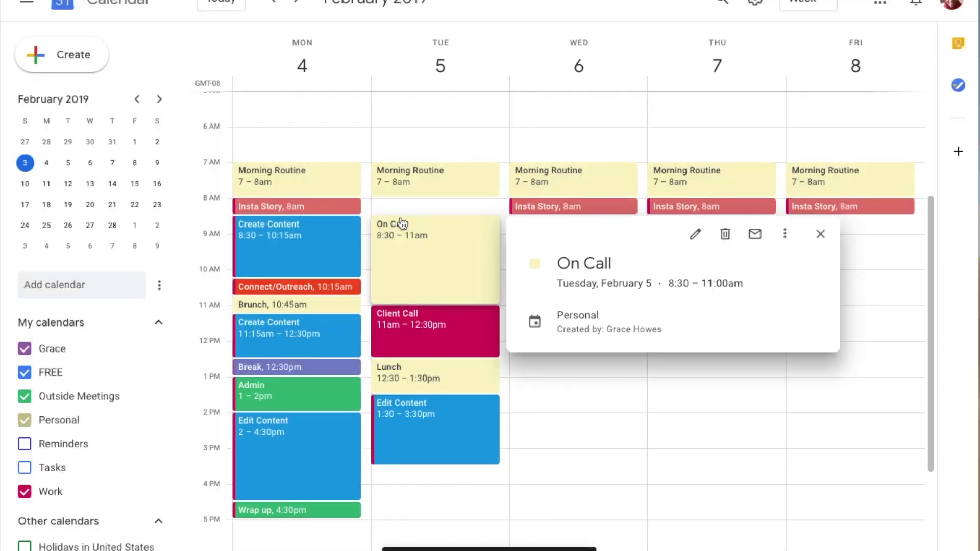
- Create an event on Tuesday at 8am above On Call and save it with the title Edit Content
left_click(404, 207)
type("Record")
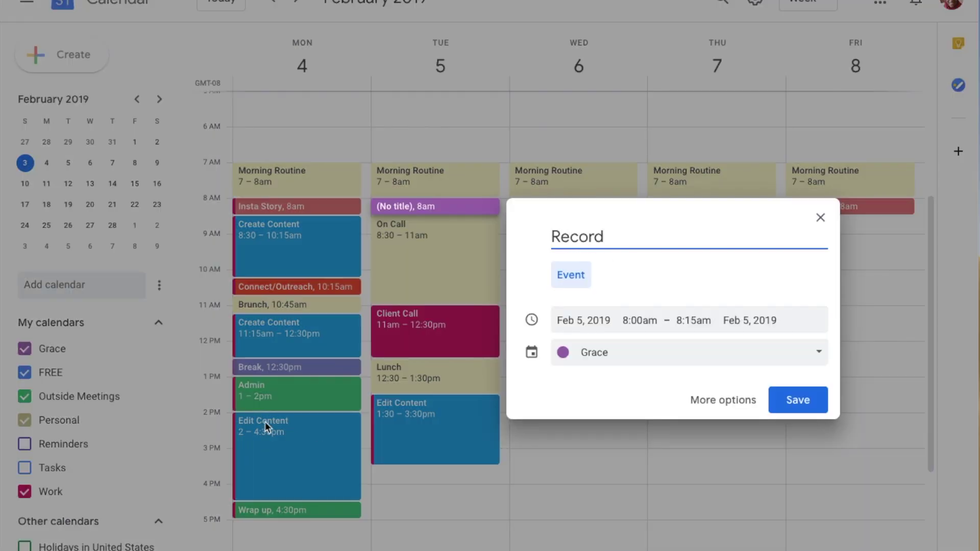
type(" Content")
left_click(723, 400)
left_click(142, 52)
left_click(204, 83)
left_click(210, 52)
left_click(209, 77)
double_click(121, 5)
type("Edit")
left_click(552, 4)
- Reschedule Tuesday's On Call event to 8:45–11:15am
left_click_drag(412, 220, 412, 203)
left_click(694, 215)
key("Escape")
left_click(402, 226)
key("Escape")
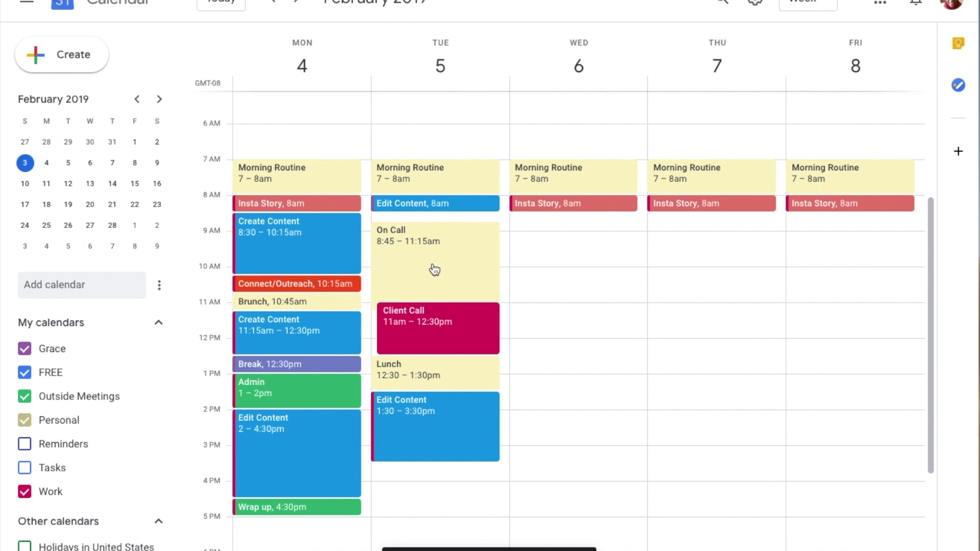
- Rename Tuesday's 8–8:45am event as Record Content and save it
left_click(419, 207)
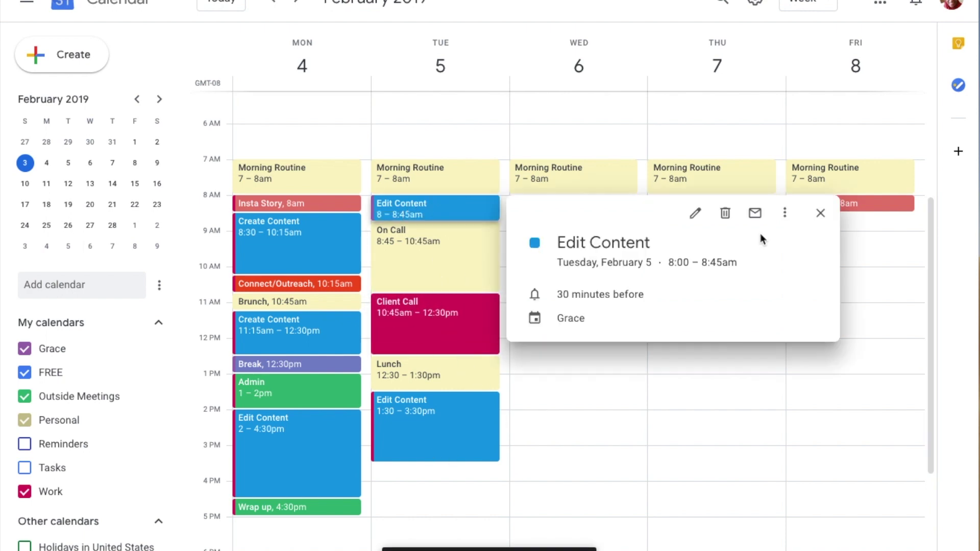
key("e")
double_click(62, 6)
type("Record")
left_click(541, 2)
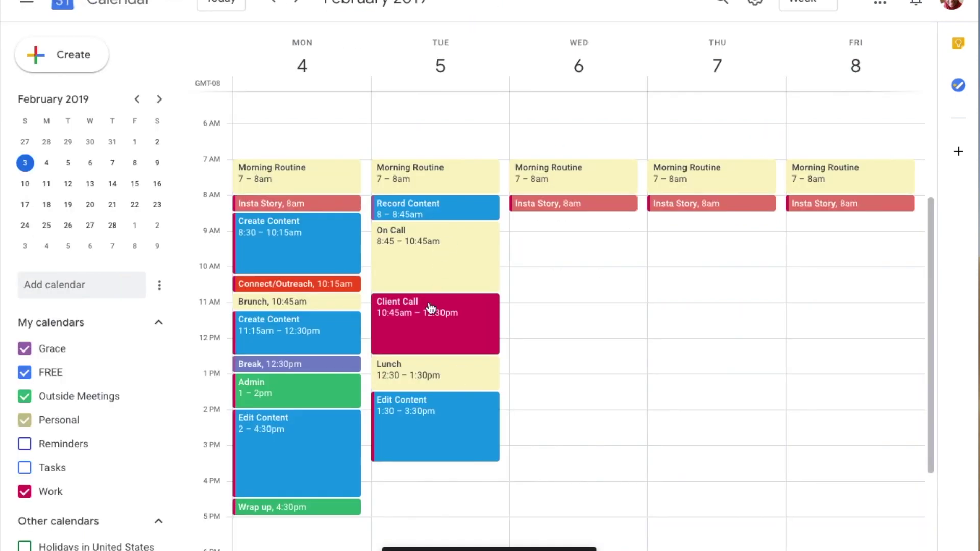
- Add a Brunch event on Tuesday at 10:30am, between On Call and Client Call, in the Flamingo colour
left_click(424, 288)
type("Edit")
key("BackSpace")
key("BackSpace")
key("BackSpace")
key("BackSpace")
type("Brunch")
left_click(735, 488)
left_click(128, 304)
left_click(138, 304)
left_click(540, 3)
- Set Tuesday's Client Call event to run from 11:00am to 12:45pm
left_click_drag(462, 306, 464, 309)
left_click(463, 309)
left_click(691, 311)
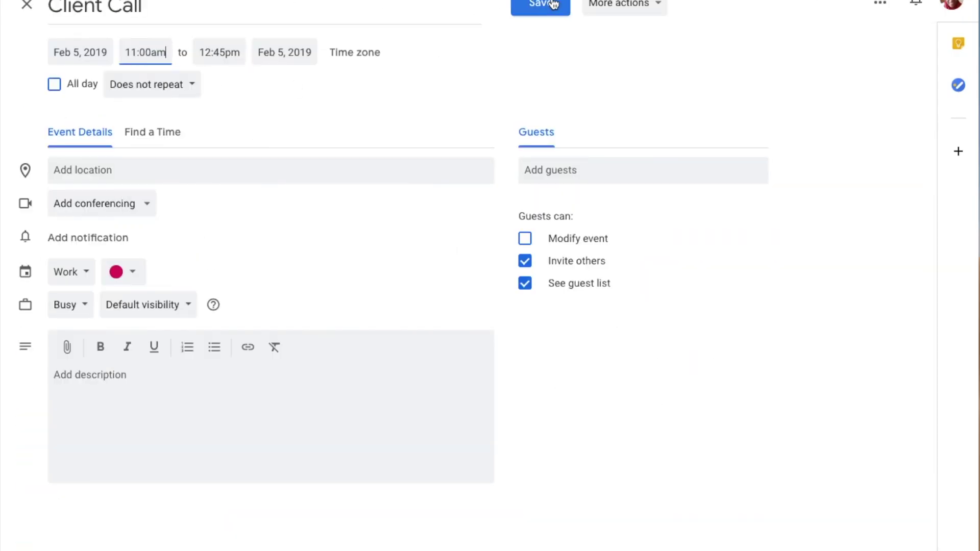
key("Escape")
- Delete Tuesday's Lunch event and extend Client Call to 1pm
left_click(423, 374)
key("Delete")
left_click_drag(438, 353, 432, 373)
- Add a Break event on Tuesday at 1pm, between Client Call and Edit Content
left_click(427, 384)
type("Break")
key("Return")
- Try the Wisteria colour on the main personal-name calendar, and restore its darker purple
left_click(159, 349)
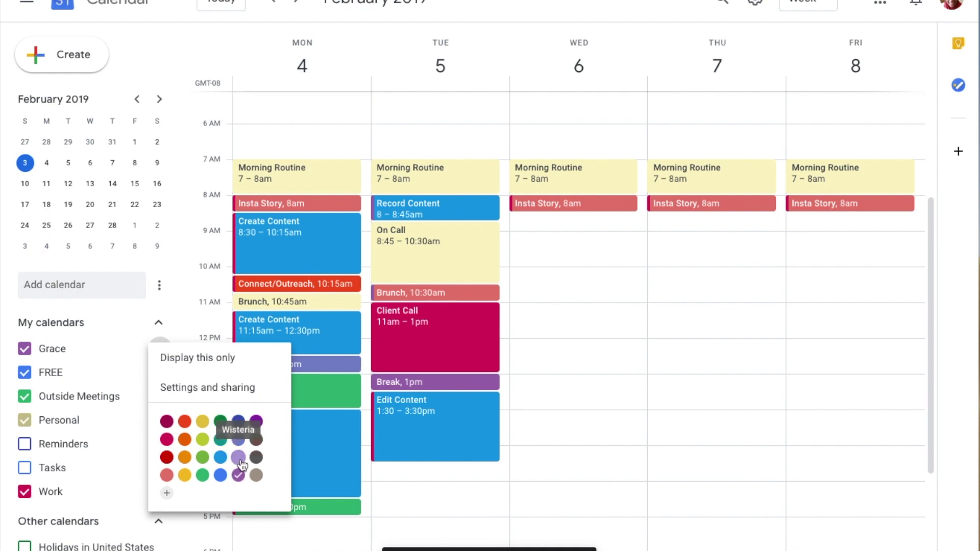
left_click(241, 475)
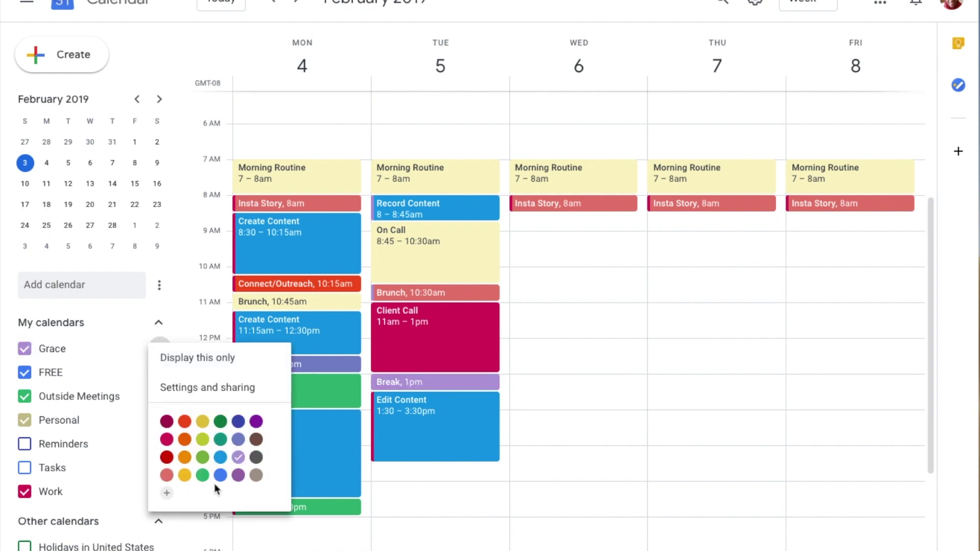
left_click(239, 475)
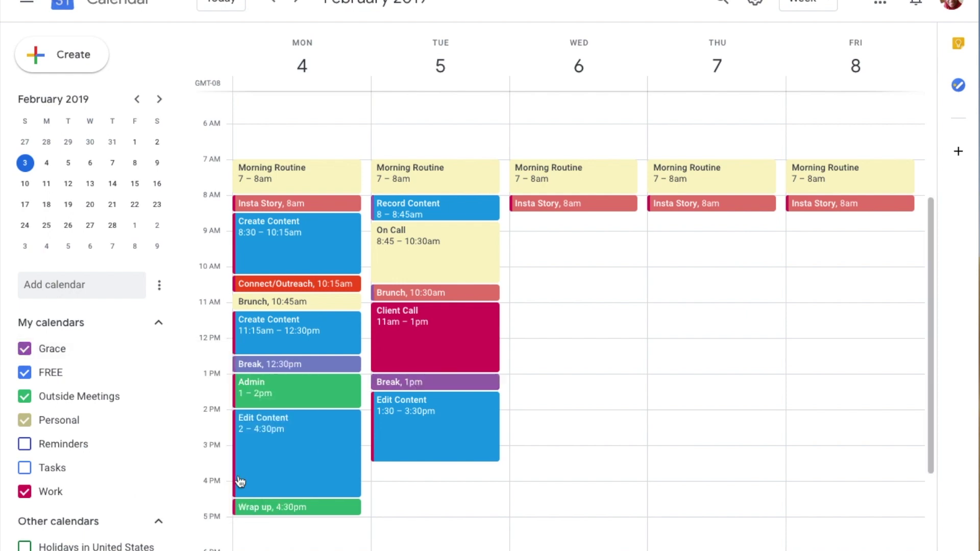
- Add a FREE event on Wednesday from 1pm to 3:30pm
left_click(296, 364)
left_click(562, 373)
left_click(82, 308)
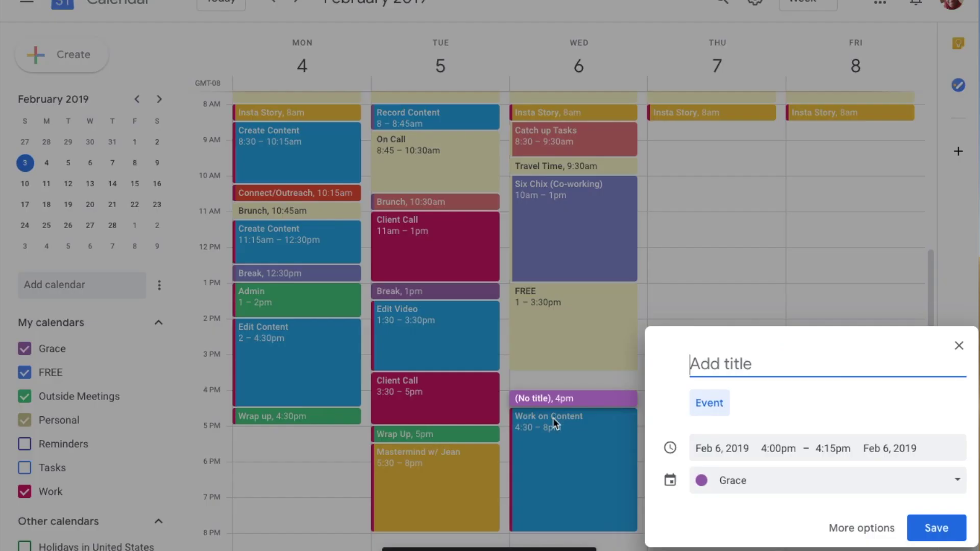
- Extend Wednesday's FREE event to 4pm and set Work on Content to run from 4pm to 6:30pm
left_click(556, 419)
left_click_drag(583, 371, 581, 495)
left_click(709, 451)
left_click(622, 347)
- Add a Wrap Up event on Wednesday at 6:30pm, directly after Work on Content
left_click(567, 482)
type("Wrap Up")
left_click(862, 527)
left_click(208, 52)
left_click(552, 6)
left_click(565, 490)
key("Escape")
mouse_move(560, 481)
left_mouse_down()
mouse_move(560, 473)
mouse_move(561, 488)
left_mouse_up()
- Start a new event on Thursday morning at 8:30am and title it Coaching Call
scroll(890, 381, "up", 1)
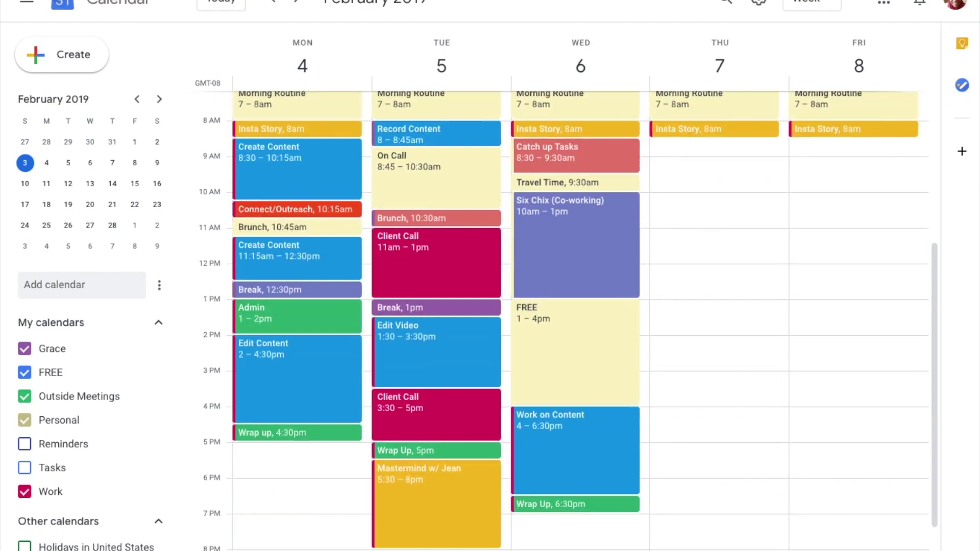
left_click(715, 153)
type("Caoching Call")
key("Left")
key("Left")
key("Left")
key("Left")
key("Left")
key("Left")
key("Left")
key("Left")
key("Left")
key("Left")
key("BackSpace")
key("BackSpace")
type("oa")
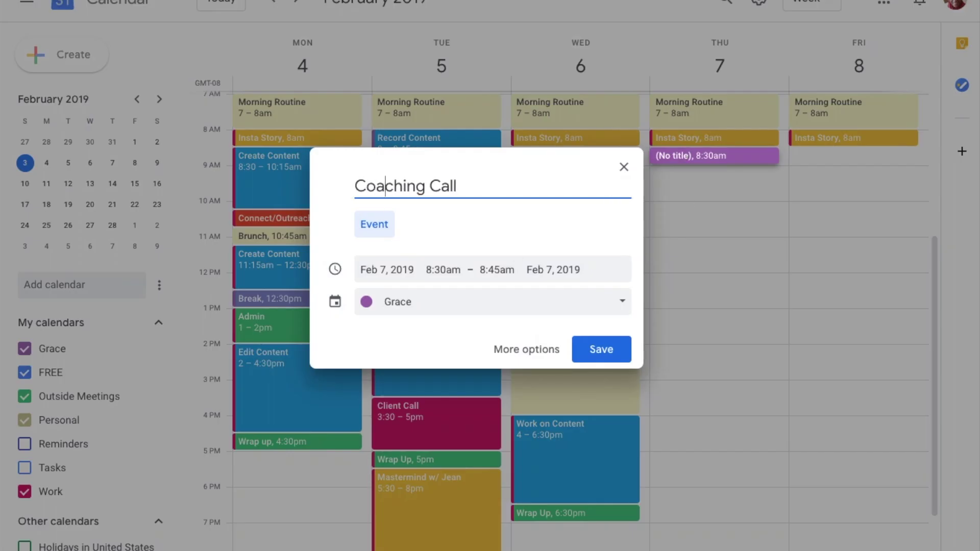
- Set the Coaching Call event to 8:00am–9:00am, colour it red and save it
left_click(503, 350)
left_click(71, 305)
left_click(135, 306)
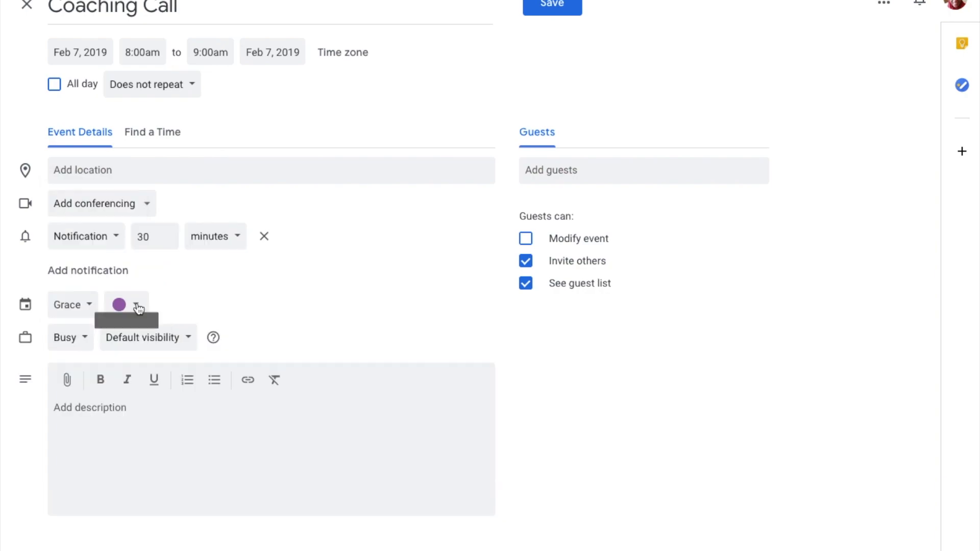
left_click(120, 329)
left_click(553, 5)
- Add a blue Work on Content event on Thursday from 9am to 11am in the Work calendar
left_click(740, 170)
type("Work on Content")
left_click(526, 368)
left_click(67, 304)
left_click(76, 403)
left_click(213, 52)
type("11:00am")
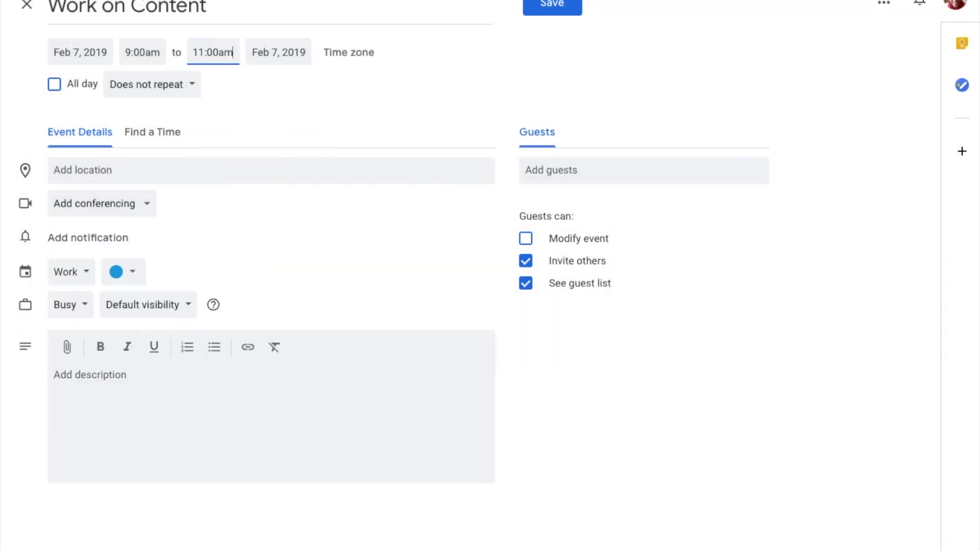
left_click(553, 5)
- Add a Brunch event on Thursday at 11am in the Personal calendar
left_click(707, 257)
type("Brunch")
left_click(528, 455)
left_click(82, 306)
left_click(77, 378)
left_click(146, 52)
left_click(153, 113)
left_click(552, 6)
- Add a Client Call event on Thursday from 11:30am to 12:30pm in the Work calendar
left_click(713, 263)
type("Client Call")
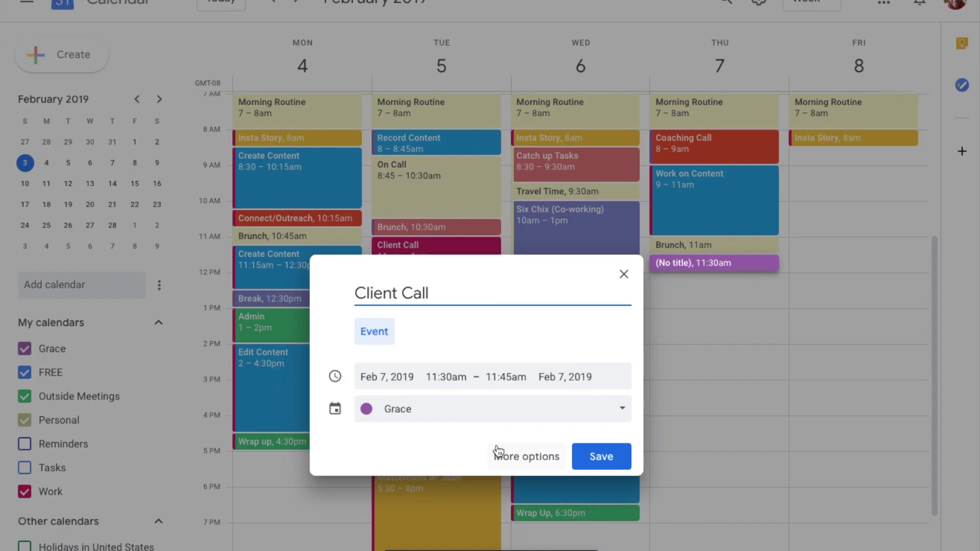
left_click(527, 457)
left_click(212, 52)
left_click(209, 117)
left_click(67, 305)
left_click(76, 403)
left_click(552, 5)
- Add a coral-coloured Learning event on Thursday from 12:30pm to 2:30pm
left_click(696, 312)
type("Learning")
left_click(530, 508)
left_click(71, 304)
left_click(94, 191)
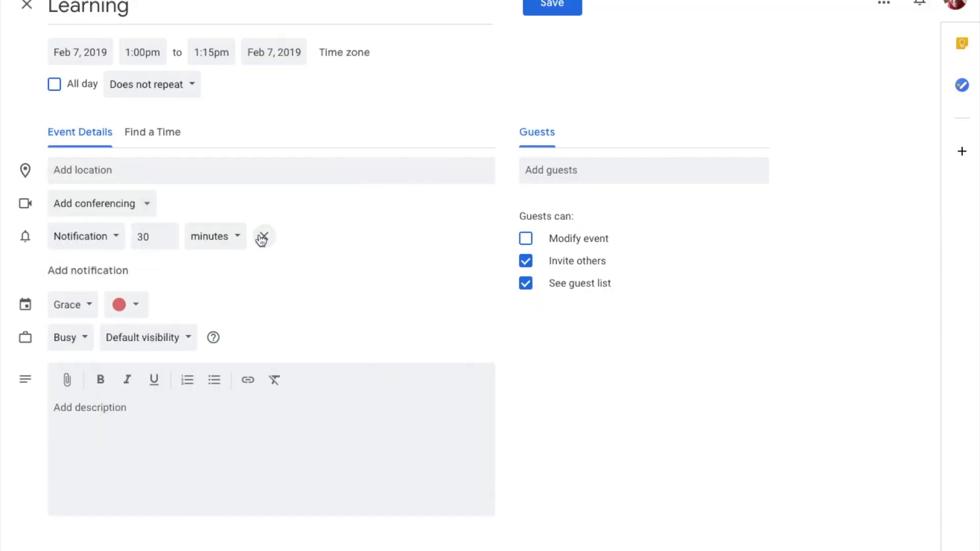
left_click(142, 52)
left_click(157, 114)
left_click(212, 52)
left_click(251, 203)
left_click(552, 5)
- Add a blue Work on Content event on Thursday from 2:30pm to 3:30pm in the Work calendar, without a notification
left_click(678, 379)
type("Work on Content")
left_click(526, 531)
left_click(212, 52)
left_click(164, 227)
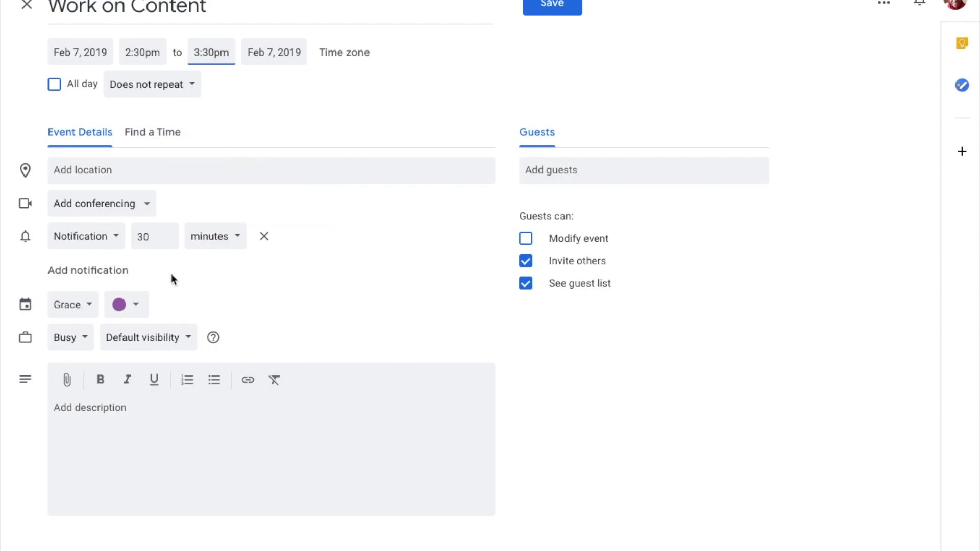
left_click(264, 236)
left_click(72, 271)
left_click(76, 428)
left_click(553, 5)
- Add a second Client Call event on Thursday from 3:30pm to 5pm
left_click(692, 361)
type("Client Call")
left_click(526, 531)
left_click(142, 52)
left_click(148, 82)
left_click(211, 52)
left_click(219, 175)
left_click(553, 5)
- Add a green Wrap Up event on Thursday from 5pm to 5:30pm in the Work calendar, without a notification
left_click(705, 477)
type("Wrap Up")
left_click(526, 531)
left_click(71, 304)
left_click(77, 409)
left_click(263, 235)
left_click(142, 52)
left_click(148, 82)
left_click(212, 52)
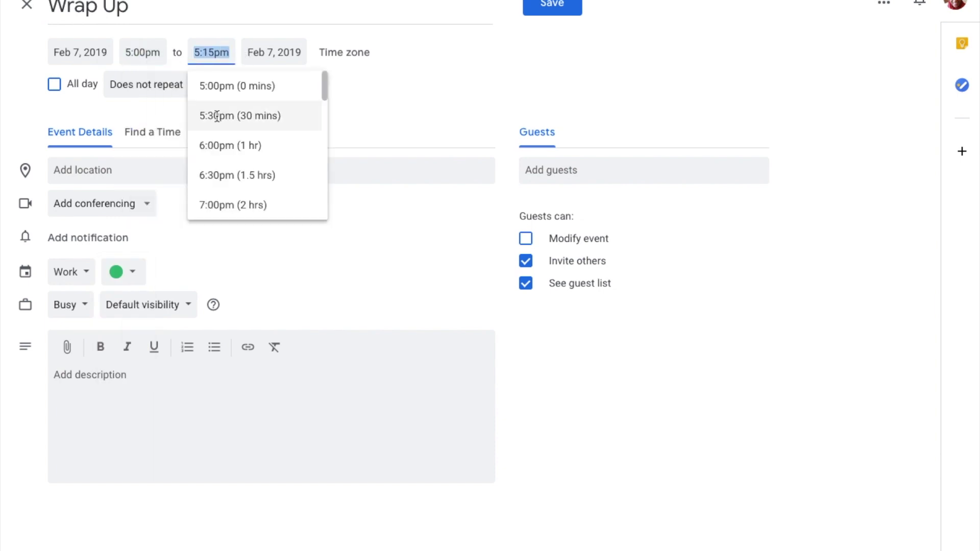
left_click(217, 117)
left_click(553, 5)
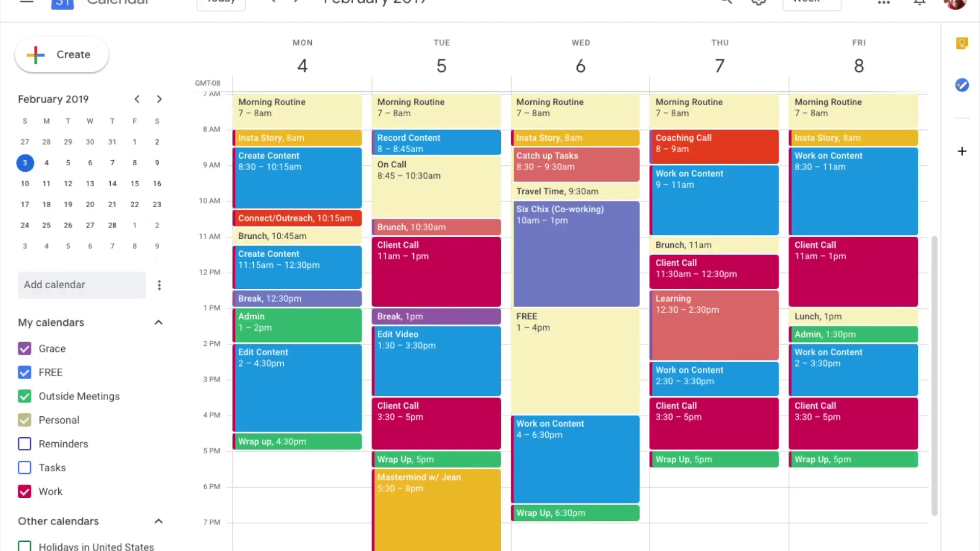
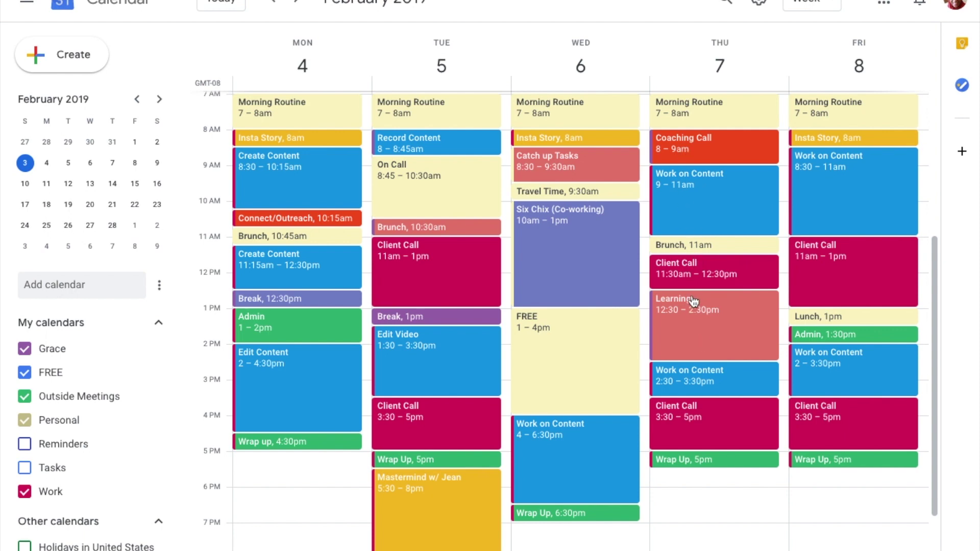
- Move Thursday's morning Work on Content event to start at 9:30am and save it
left_click(706, 177)
left_click(625, 185)
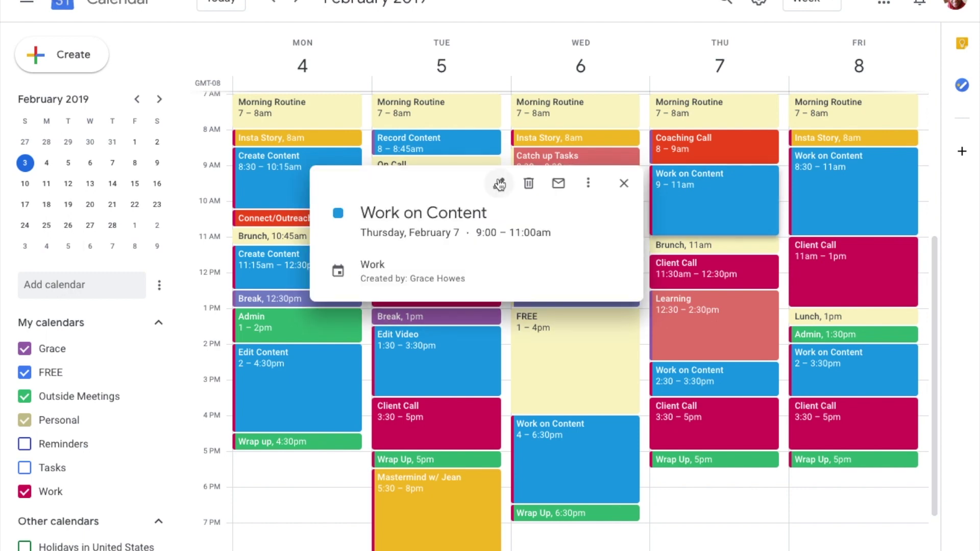
left_click(499, 183)
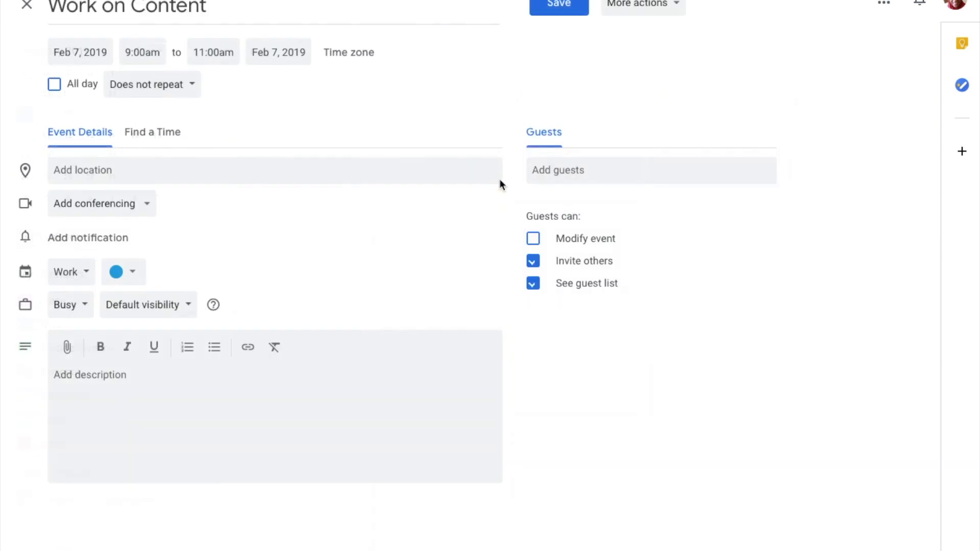
left_click(142, 53)
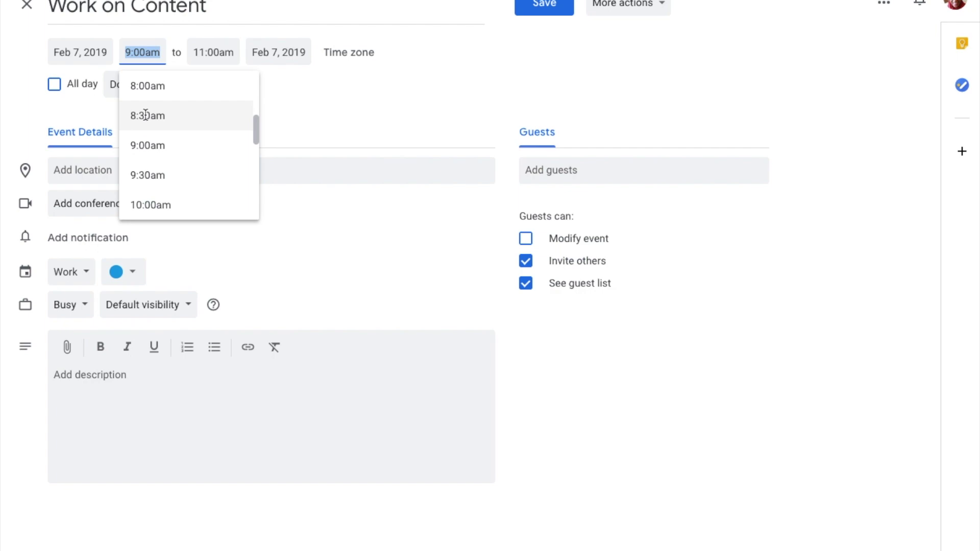
left_click(141, 170)
left_click(543, 5)
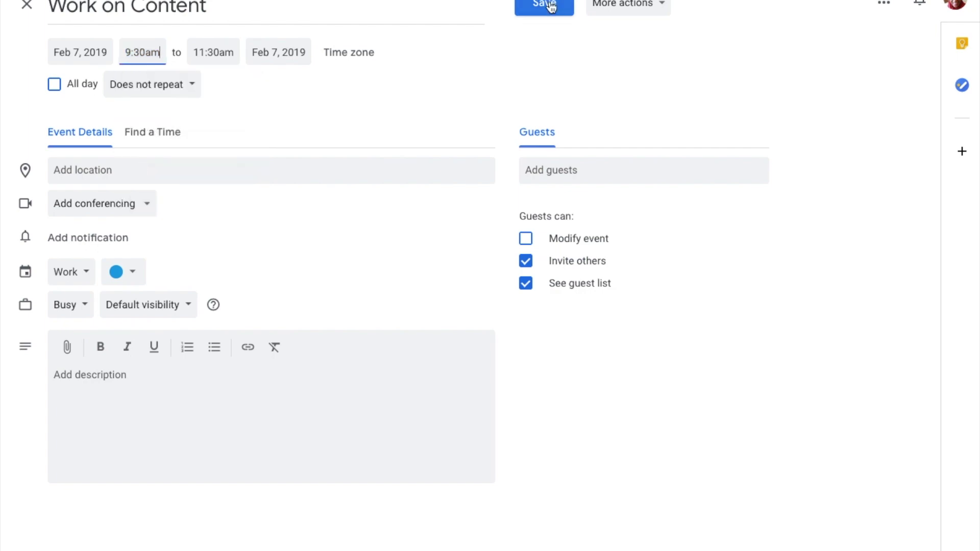
- Create a yellow Insta Story event on Thursday at 9am in the Work calendar
left_click(690, 177)
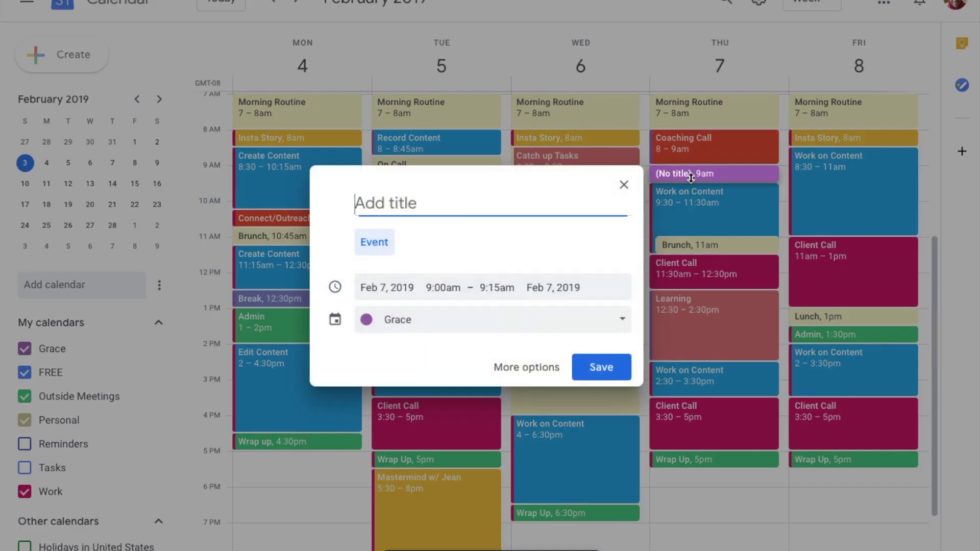
type("Instat")
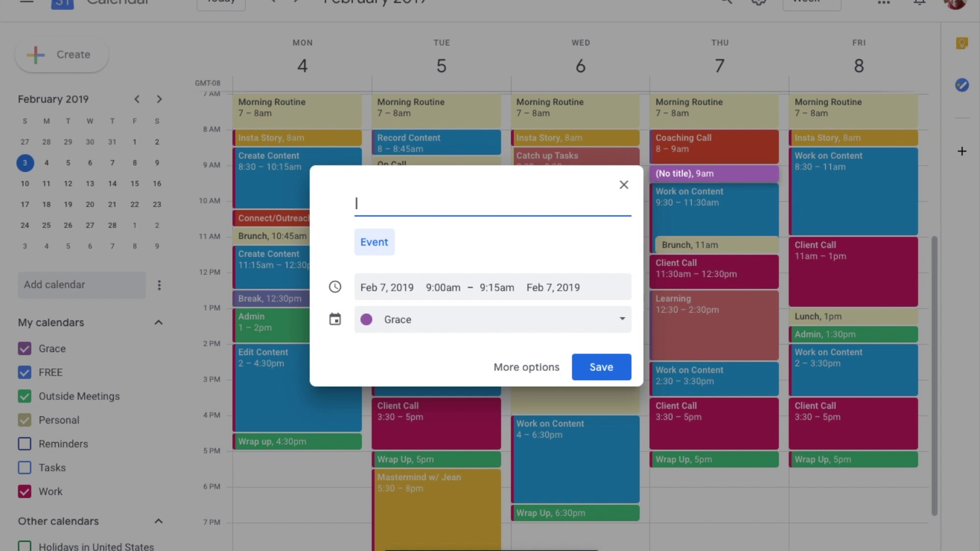
key("BackSpace")
type("Story")
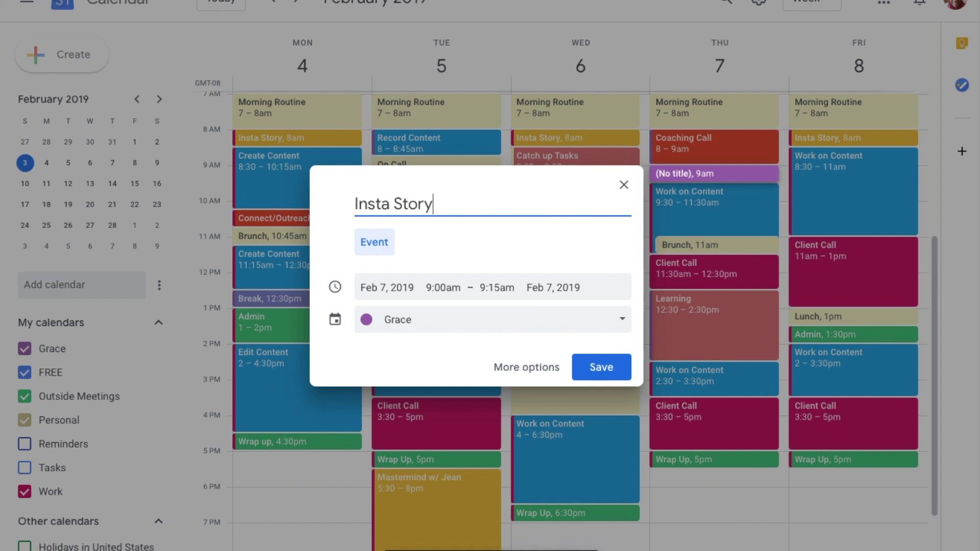
left_click(536, 327)
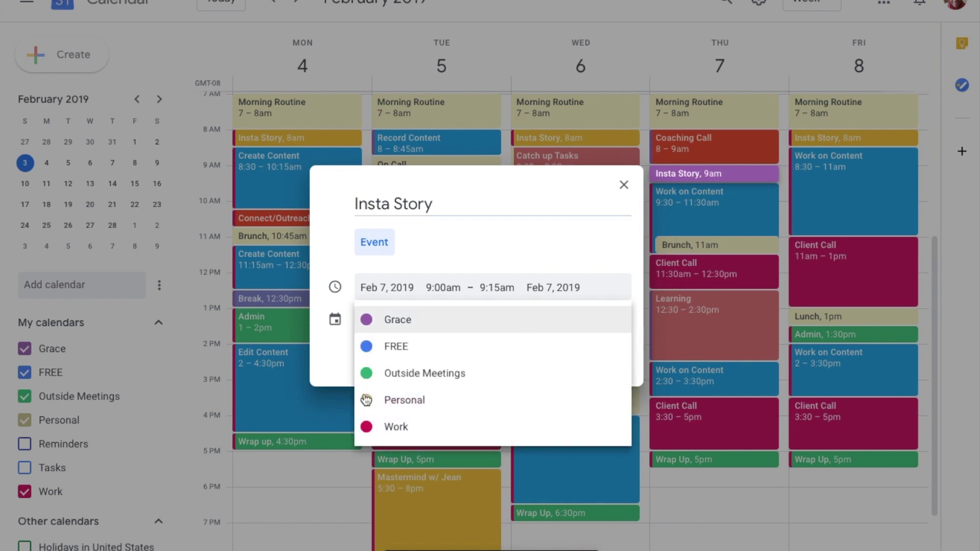
left_click(395, 428)
left_click(542, 377)
left_click(135, 272)
left_click(132, 290)
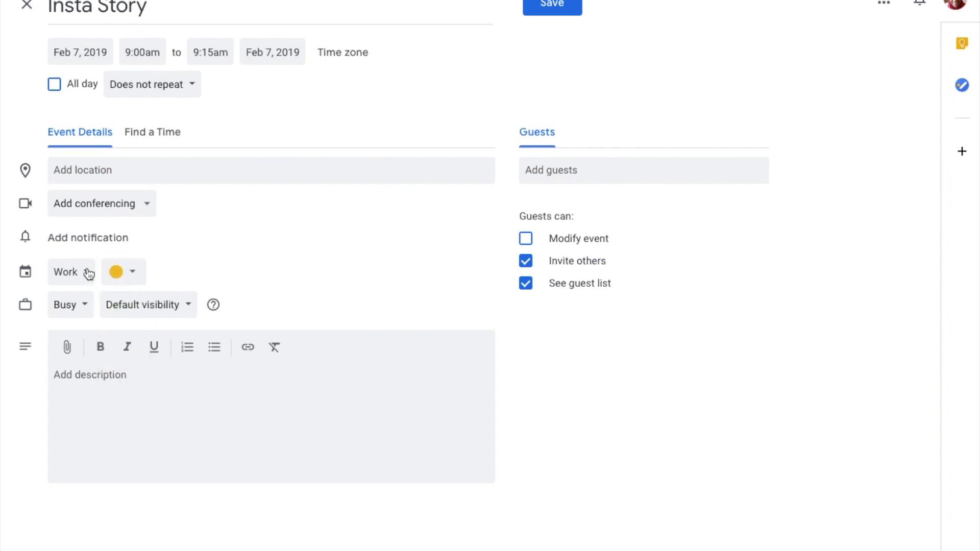
- Set the Insta Story event to repeat weekly on Thursday and save it
left_click(171, 84)
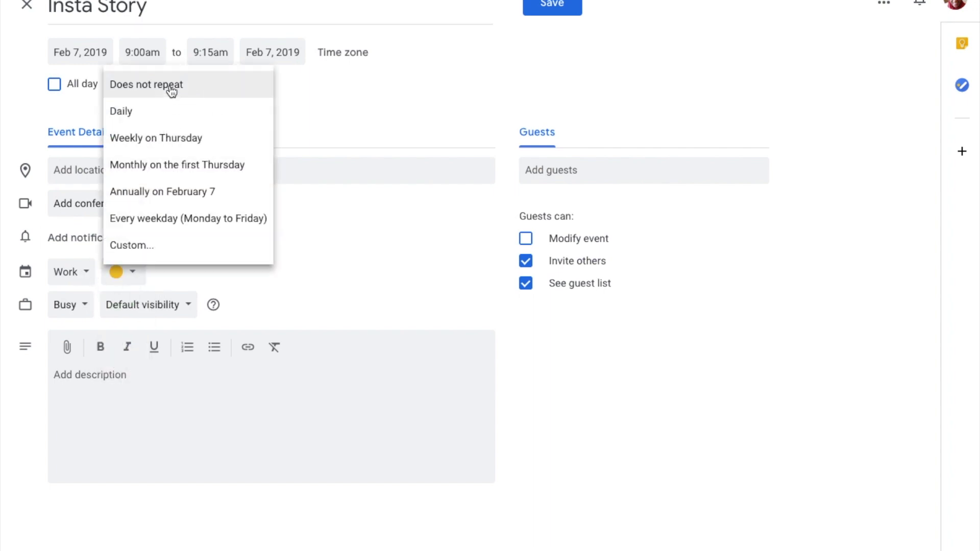
left_click(361, 114)
left_click(176, 90)
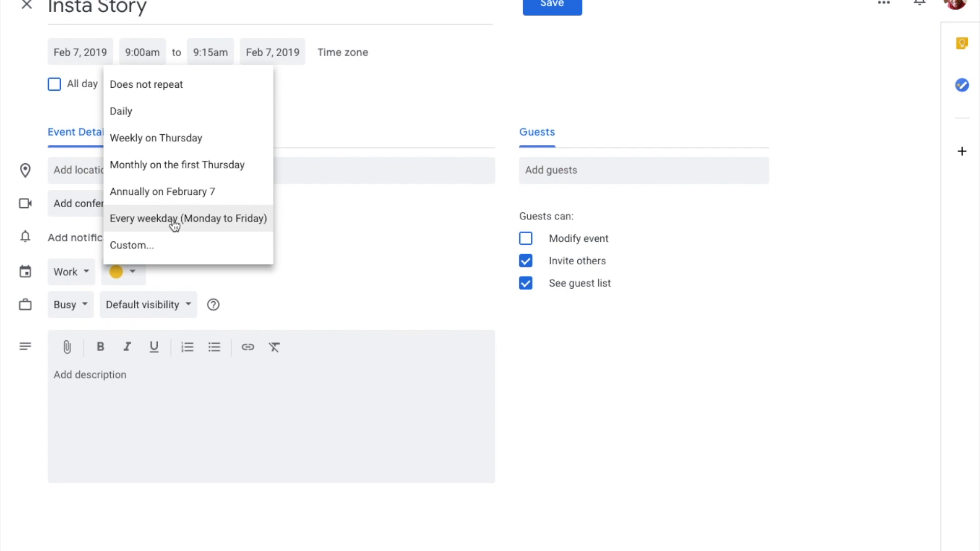
left_click(165, 140)
left_click(550, 5)
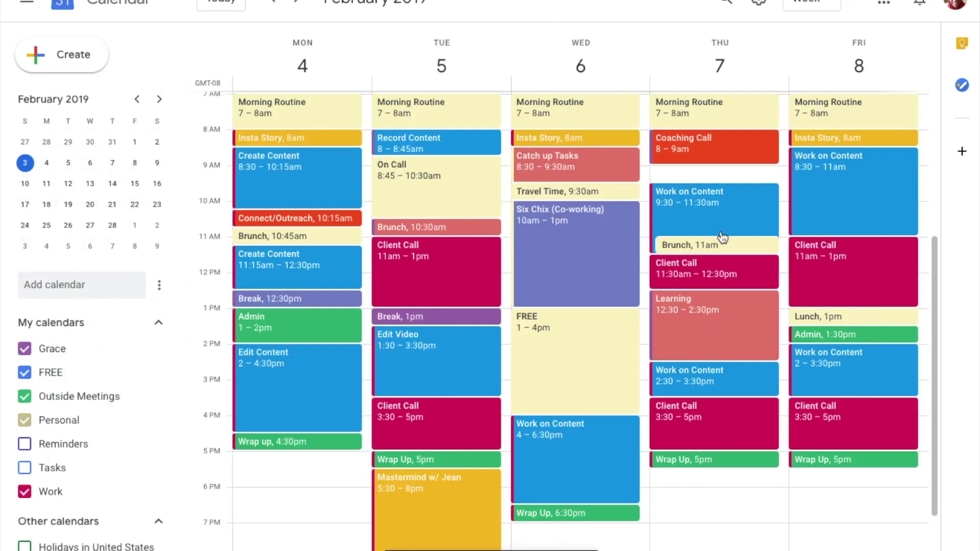
- Shorten Thursday's morning Work on Content event to end at 11am, before Brunch
left_click_drag(655, 250, 651, 234)
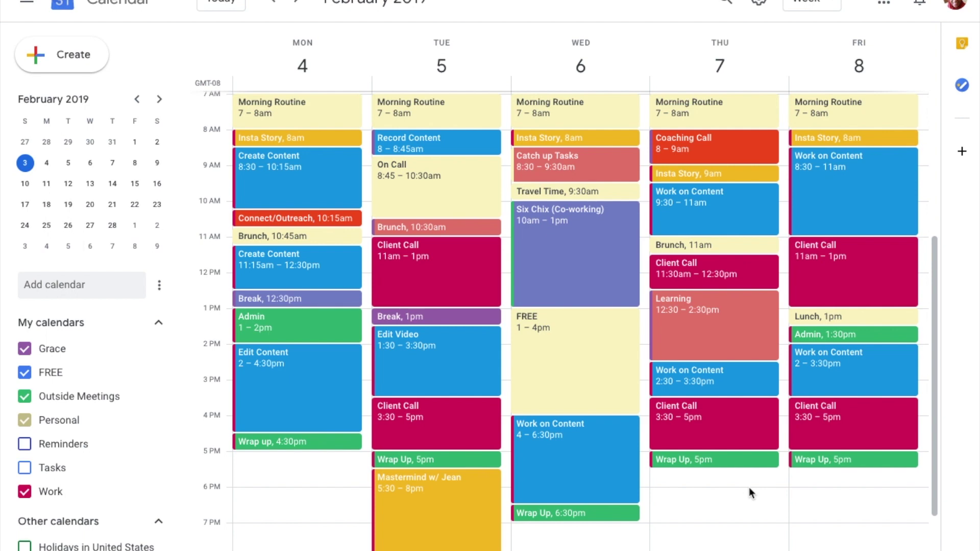
left_click(687, 493)
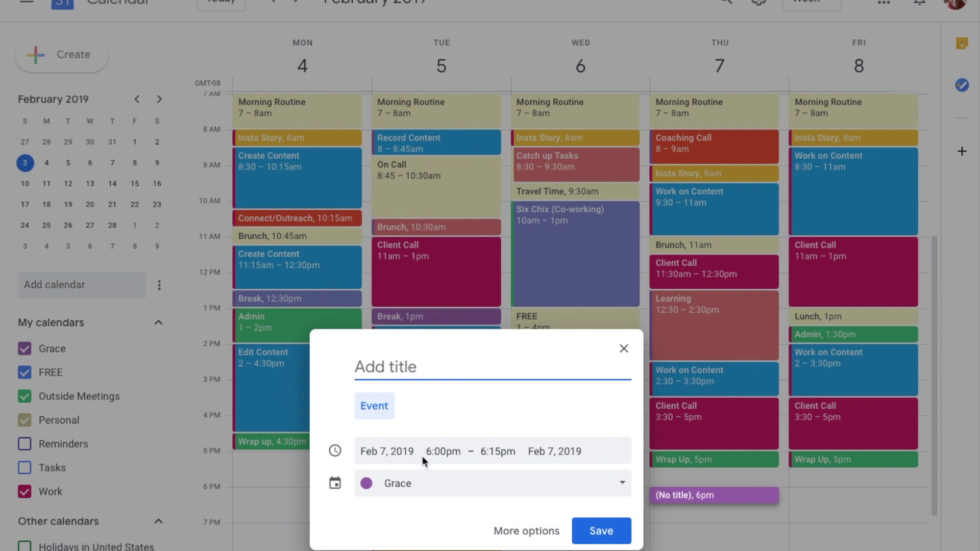
left_click(624, 352)
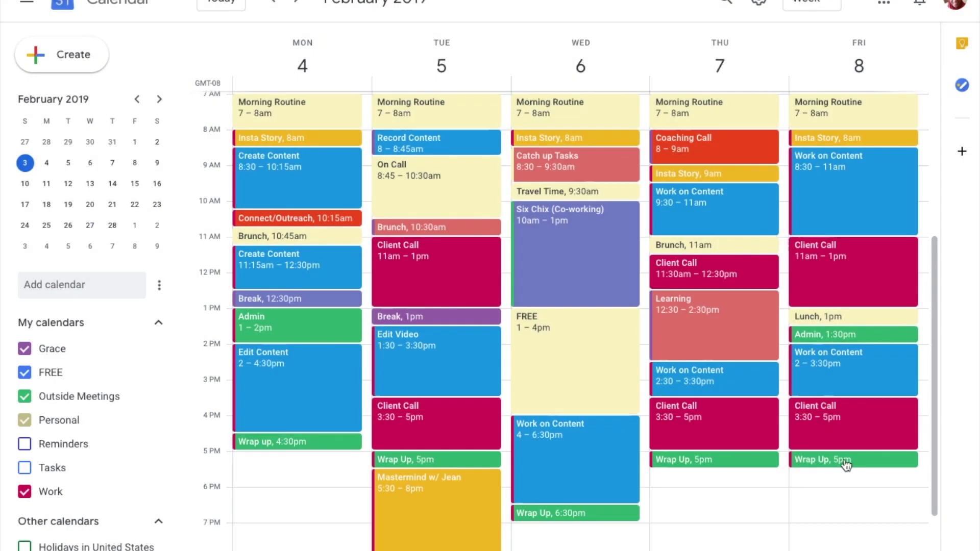